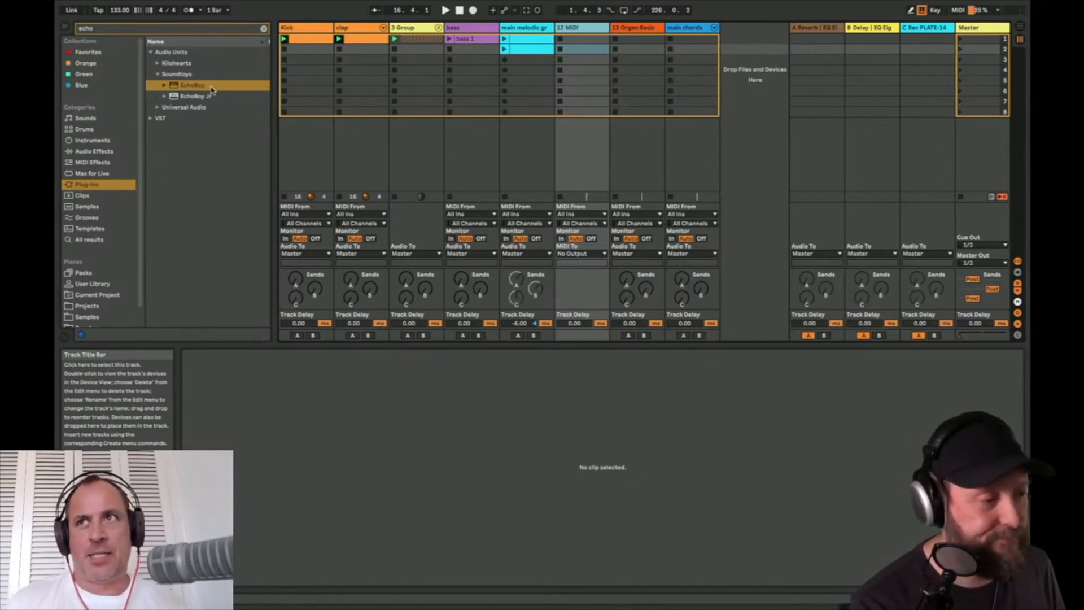
Step: Clear the plug-in search and start playback of the set
left_click(263, 29)
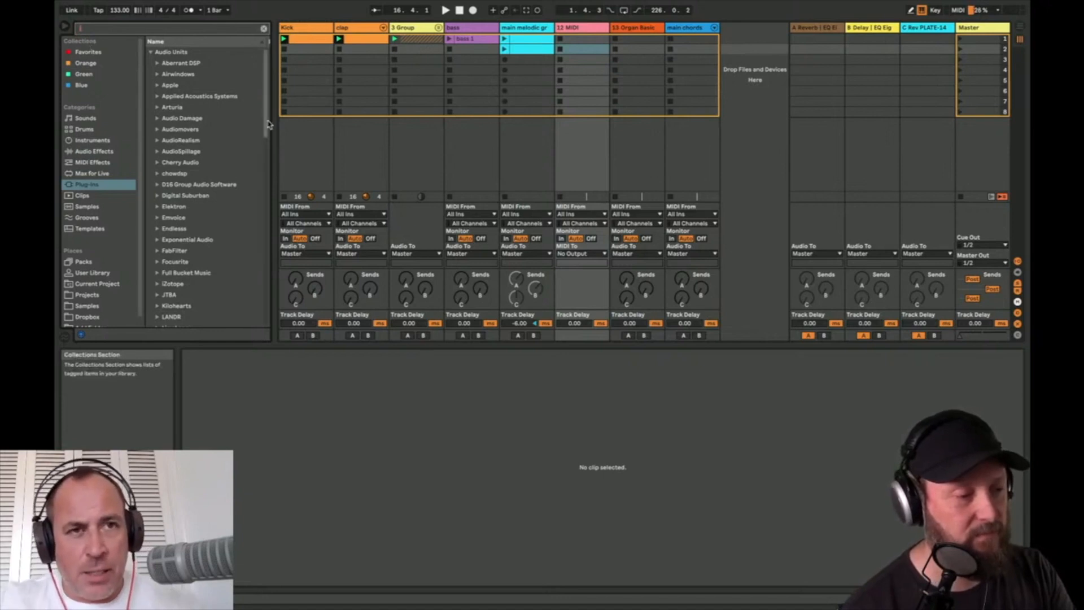
left_click(307, 80)
key("space")
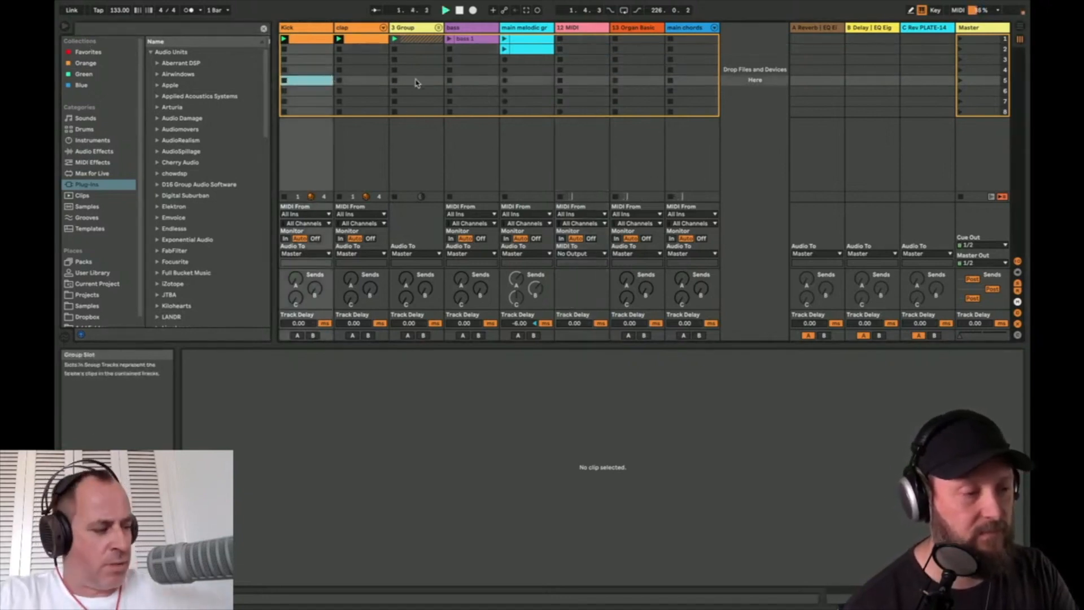
Step: Stop the clap clip, create an empty MIDI clip in the 12 MIDI track's first slot, and enlarge its note editor
left_click(584, 27)
left_click(339, 50)
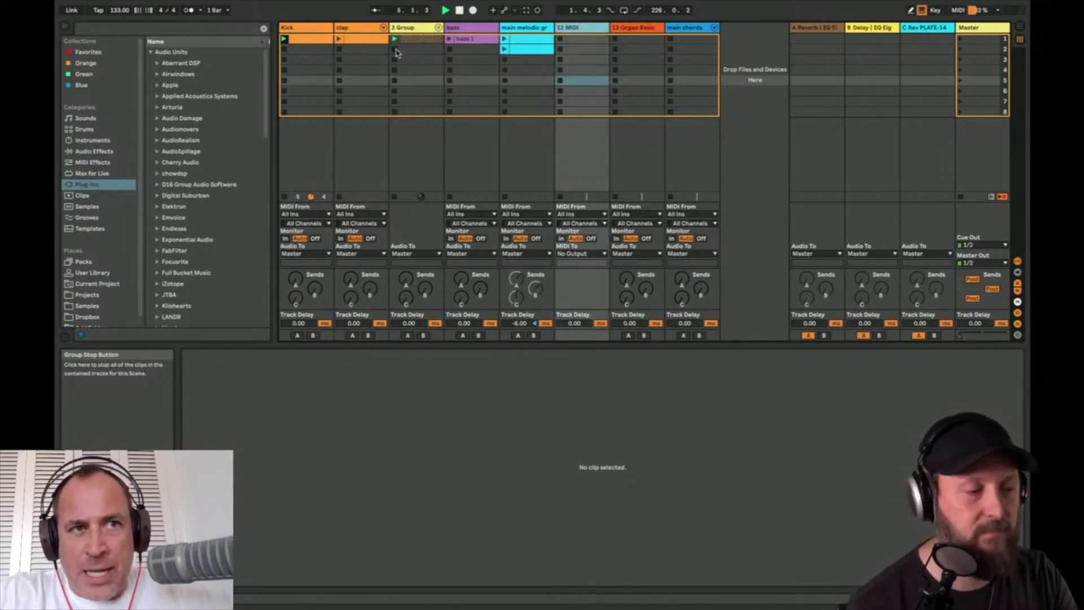
double_click(579, 39)
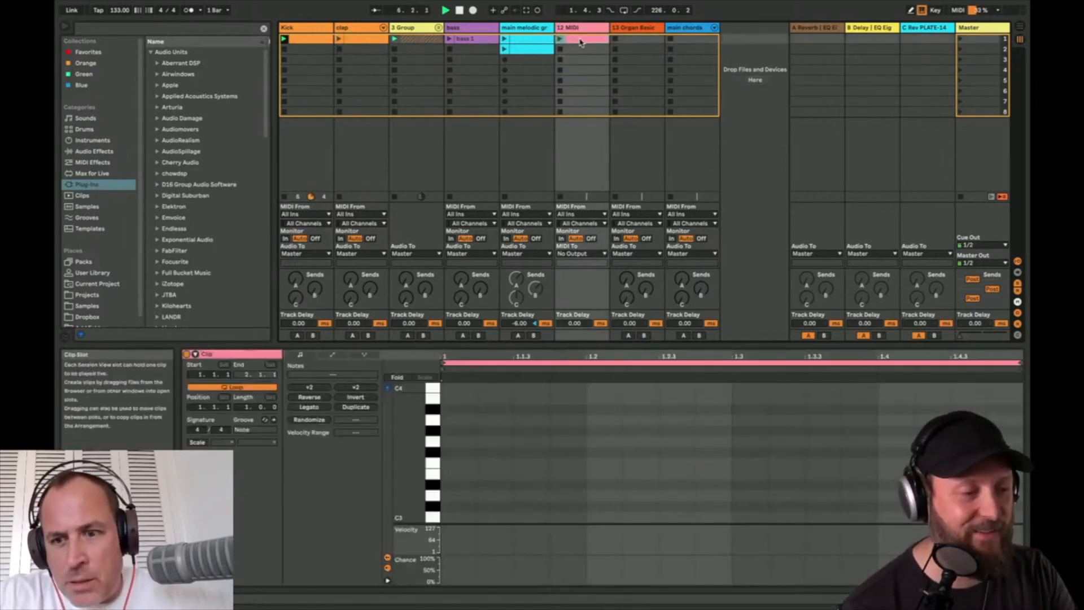
left_click_drag(553, 345, 555, 227)
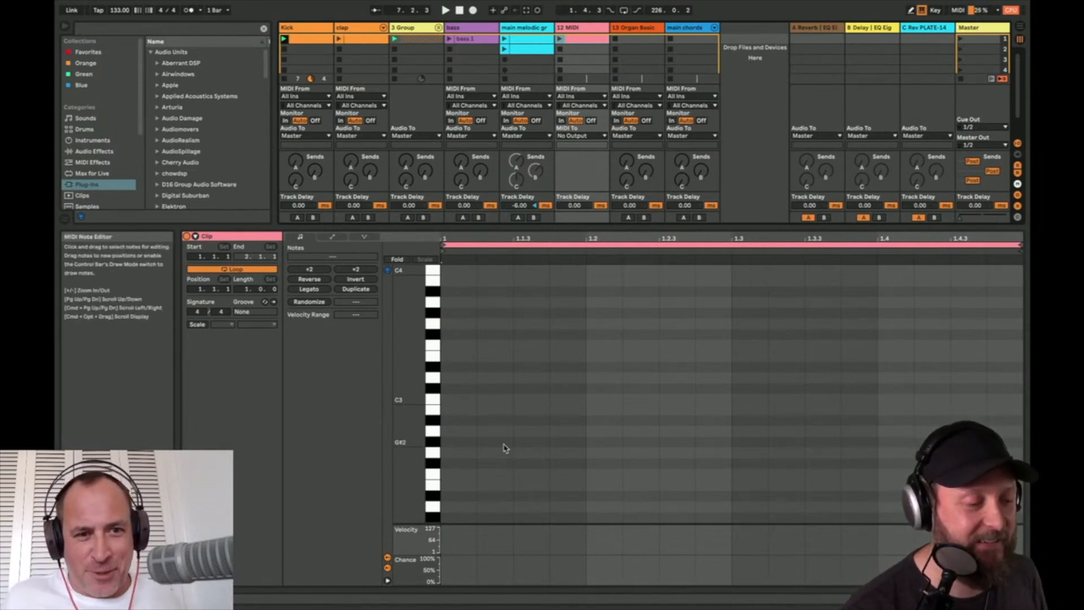
Step: Fill the one-bar clip with G0 sixteenth notes on every second sixteenth, starting at 1.1.2
scroll(503, 448, "down", 10)
scroll(504, 448, "down", 1)
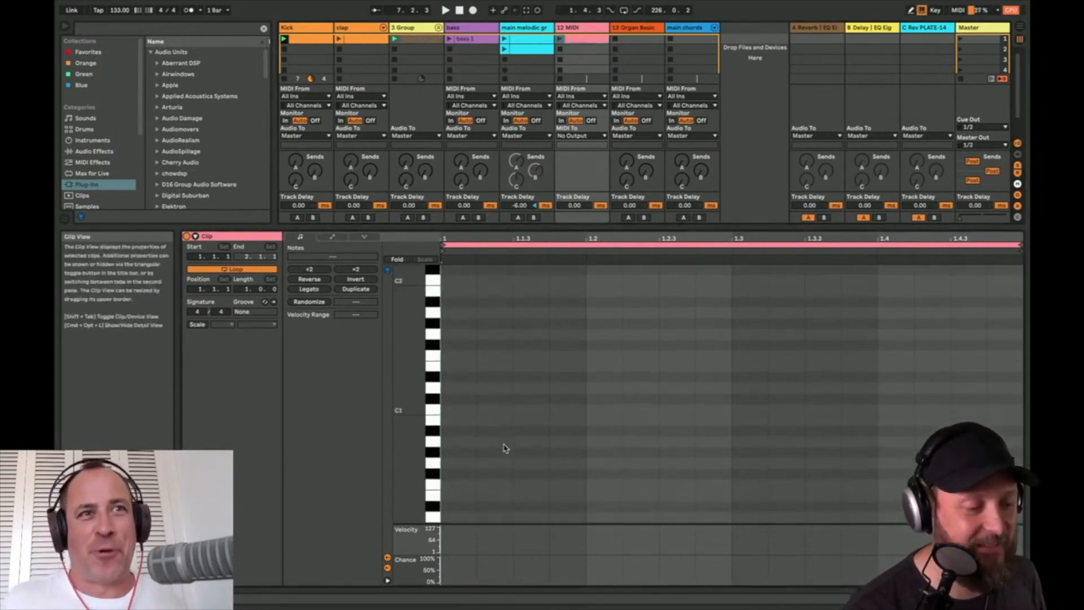
scroll(505, 448, "down", 1)
double_click(492, 444)
key("super+d")
key("Right")
key("super+d")
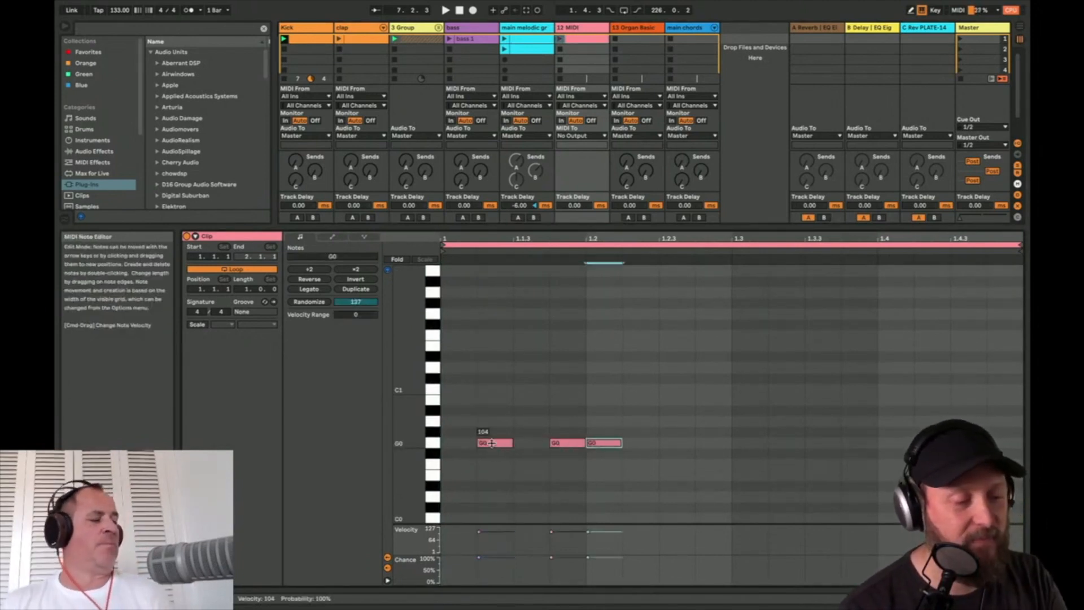
key("Right")
key("super+d")
key("Right")
key("super+d")
key("Right")
key("super+d")
key("Right")
key("super+d")
key("Right")
key("super+d")
key("Right")
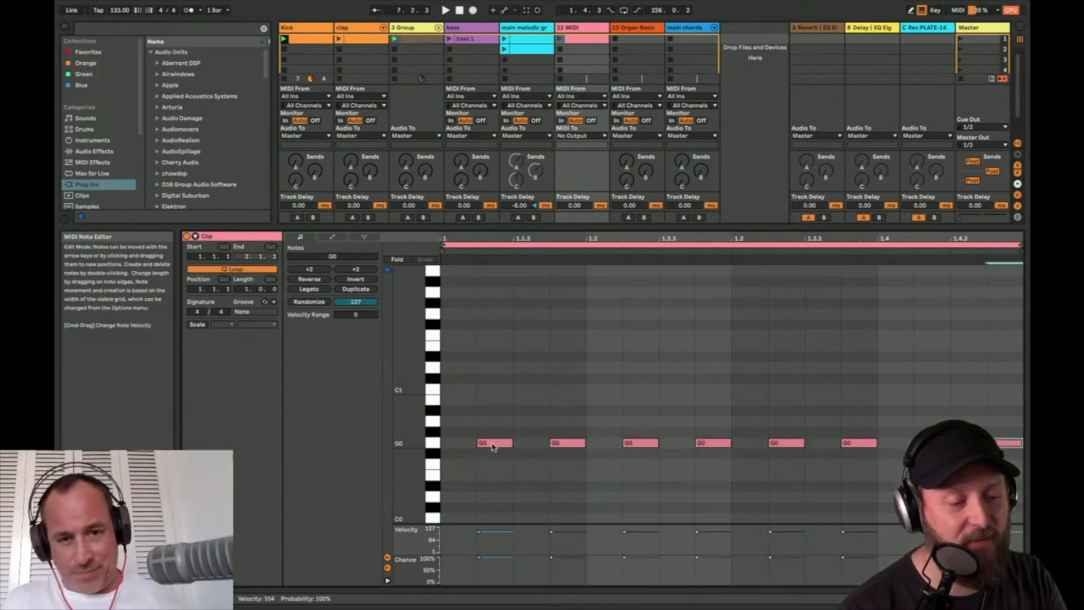
Step: Launch the new clip and load the favorite instrument Pigments onto the 12 MIDI track
left_click(560, 39)
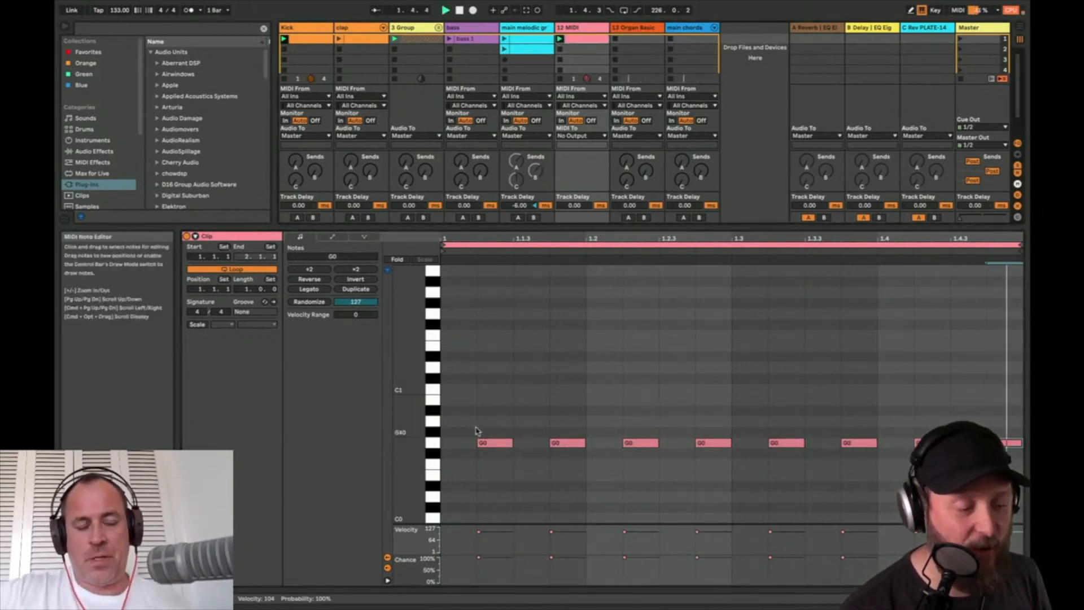
left_click(578, 29)
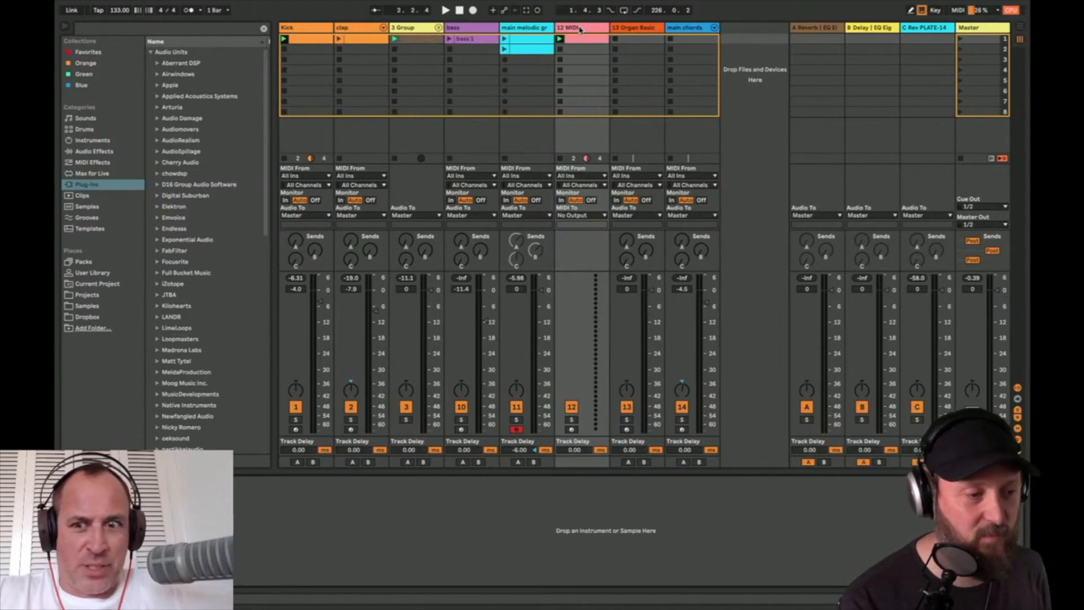
left_click(581, 30)
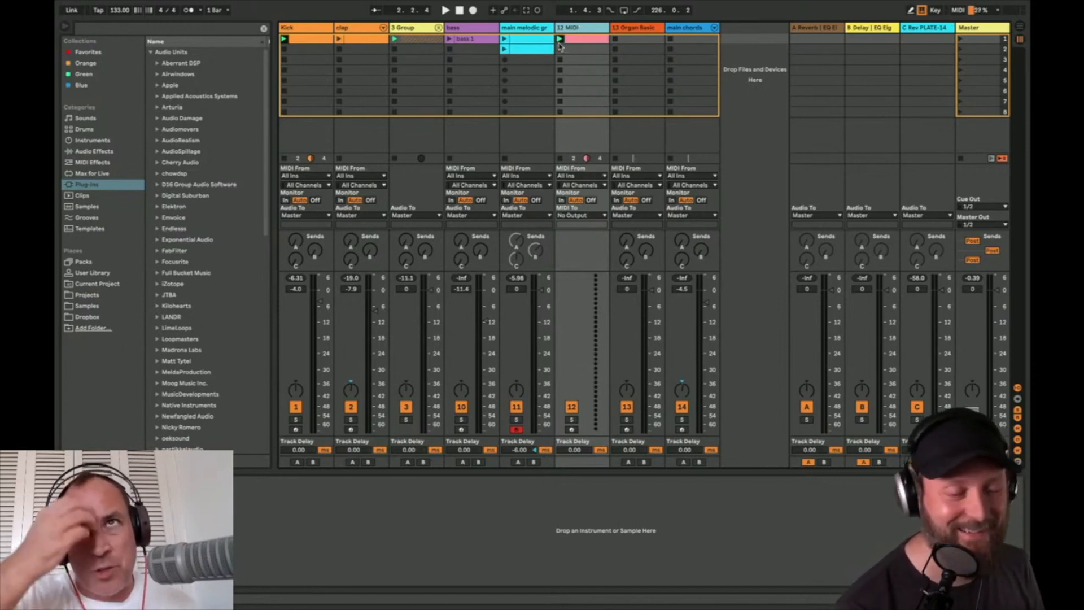
left_click(89, 52)
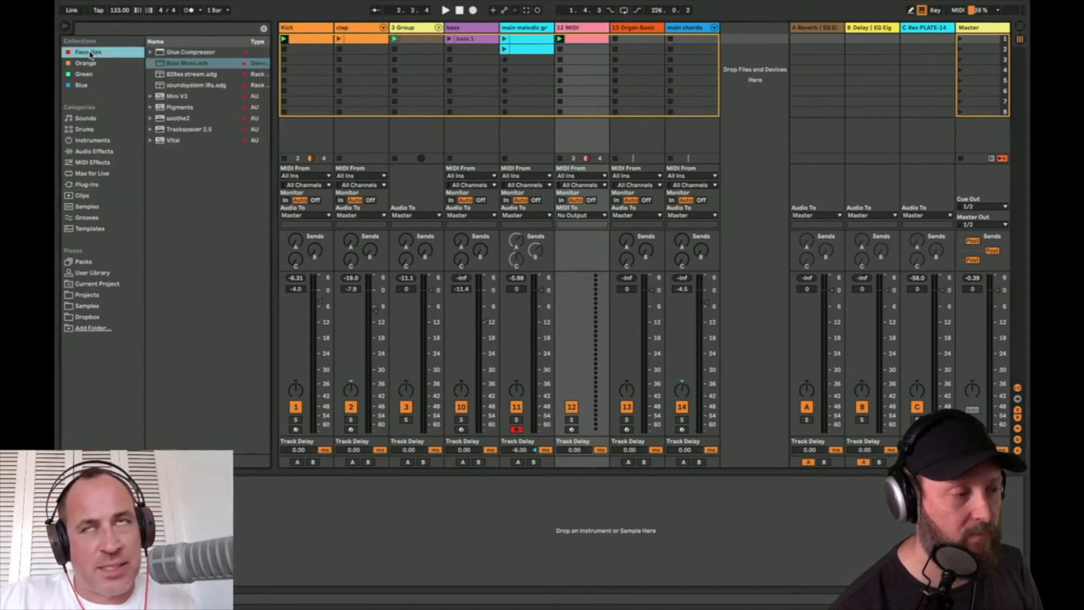
left_click(162, 108)
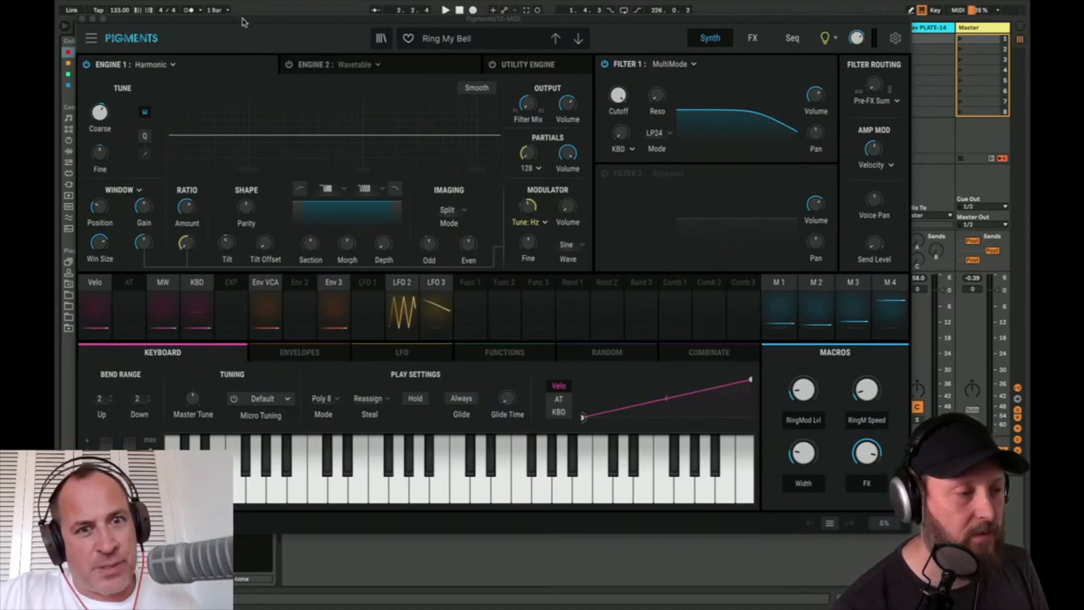
Step: Browse the Pigments presets and filter them by the Bass type
left_click_drag(242, 21, 293, 47)
left_click(431, 64)
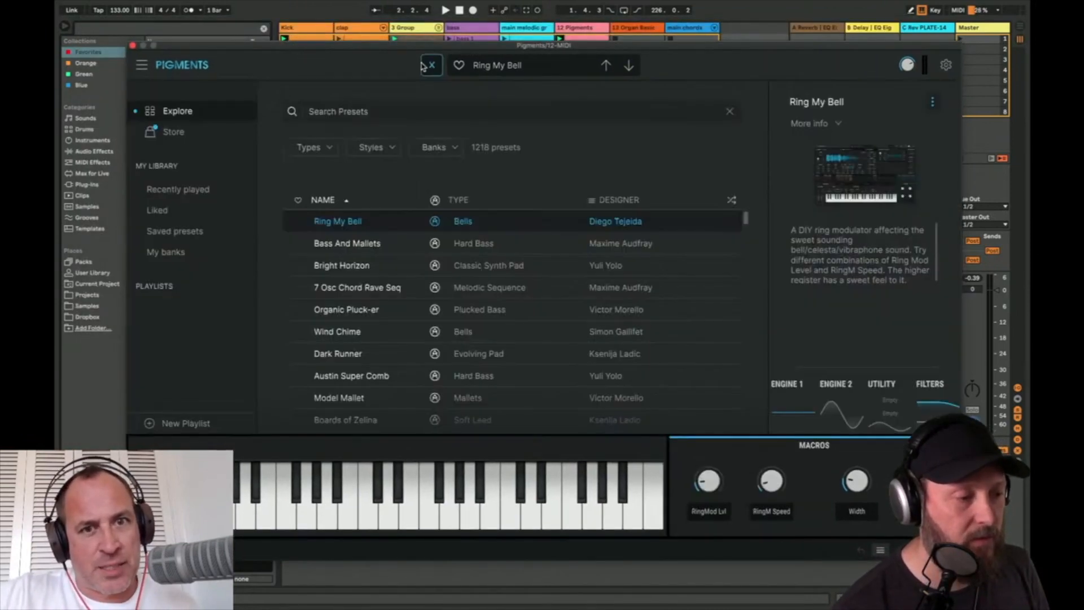
left_click(329, 150)
left_click(349, 181)
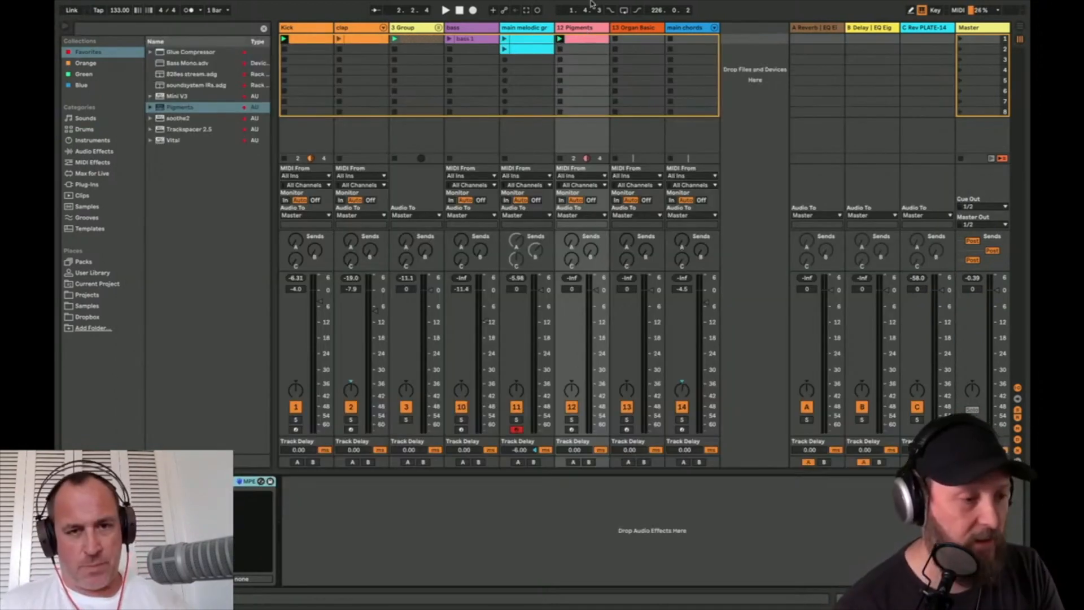
Step: Play the set and transpose all notes of the Pigments clip down to G-1
key("space")
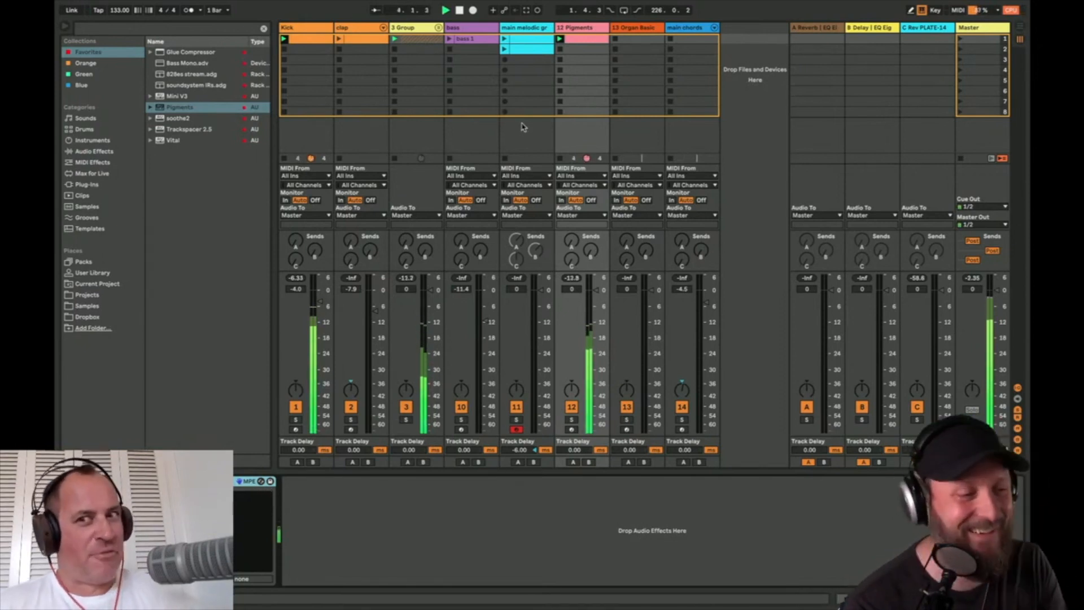
double_click(586, 40)
left_click(589, 355)
key("super+a")
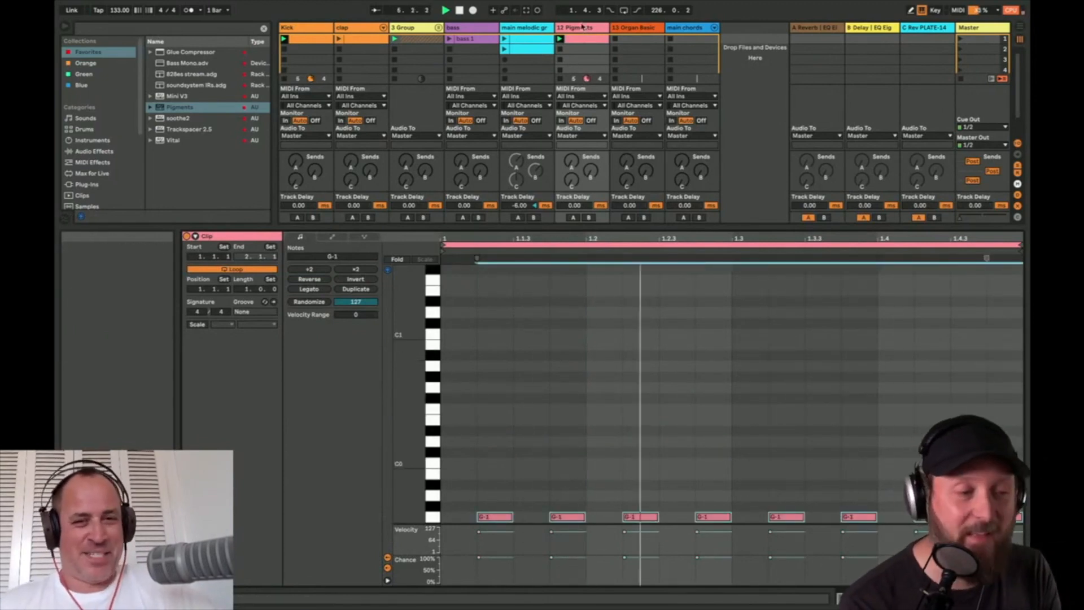
Step: Load the Bass And Mallets preset in Pigments and close the plug-in window
double_click(583, 28)
left_click(204, 482)
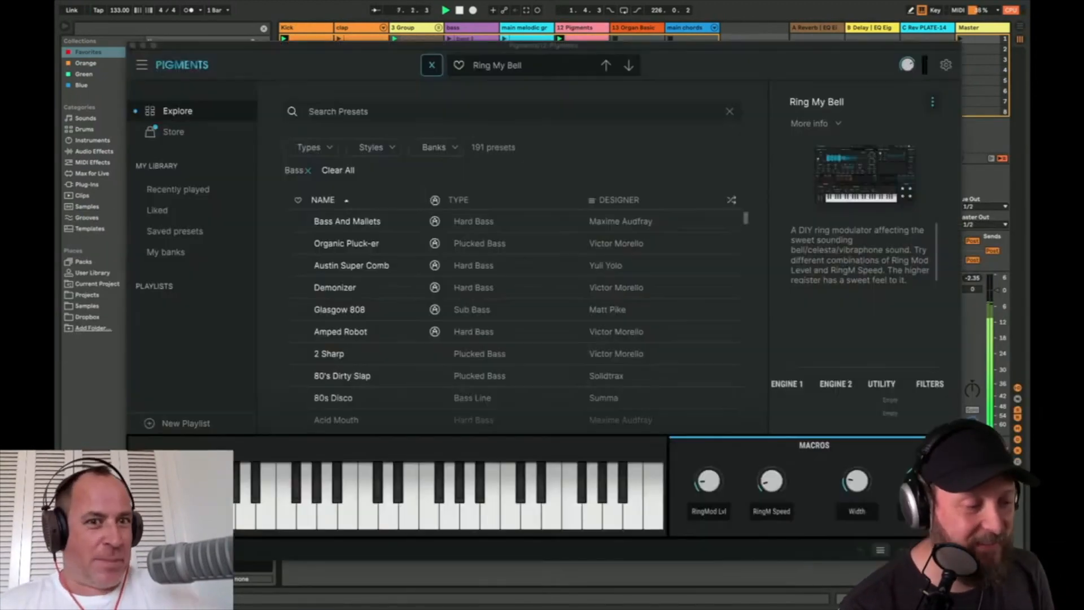
left_click(346, 224)
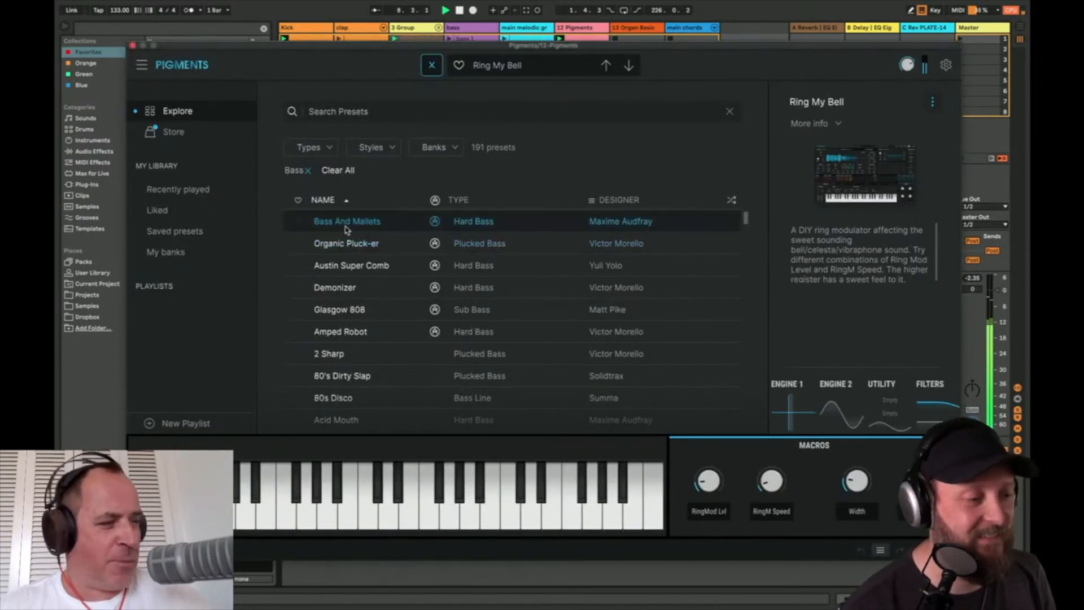
double_click(345, 226)
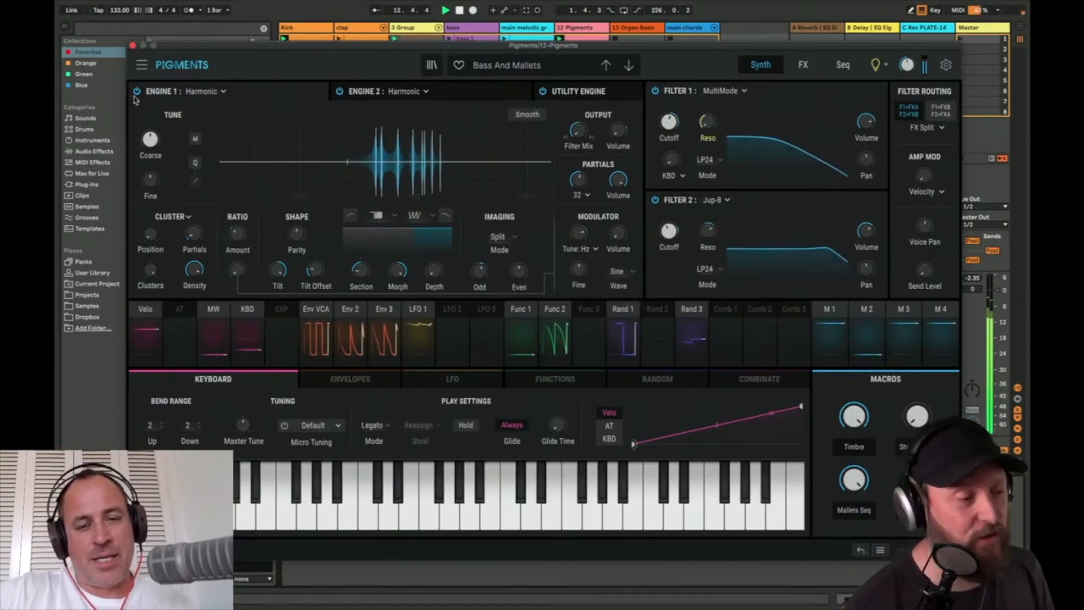
left_click(132, 46)
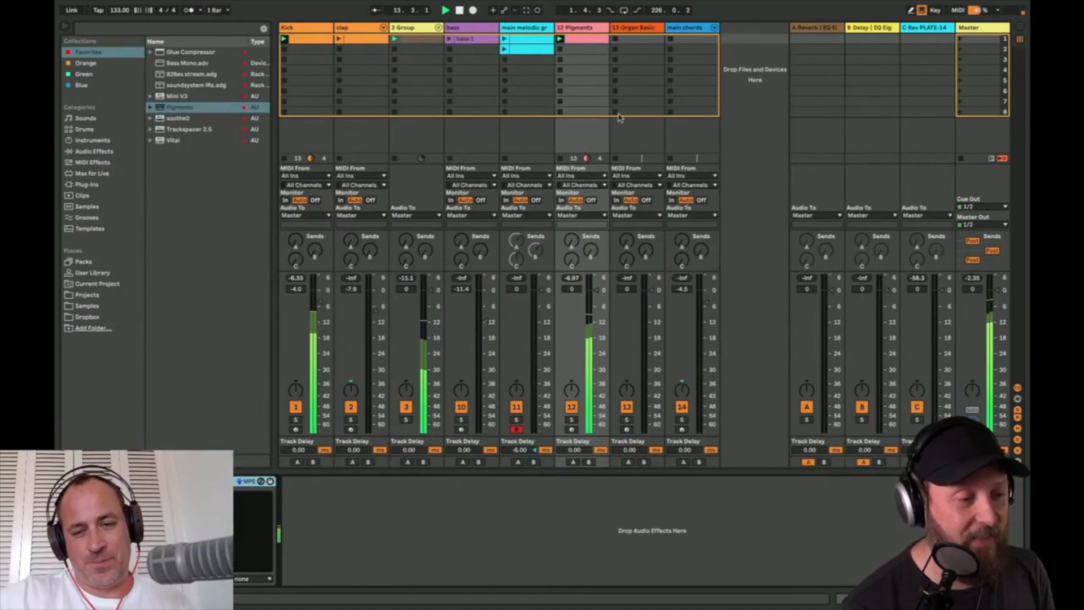
Step: Transpose the Pigments clip's notes up to F#0 and delete all of them
double_click(590, 41)
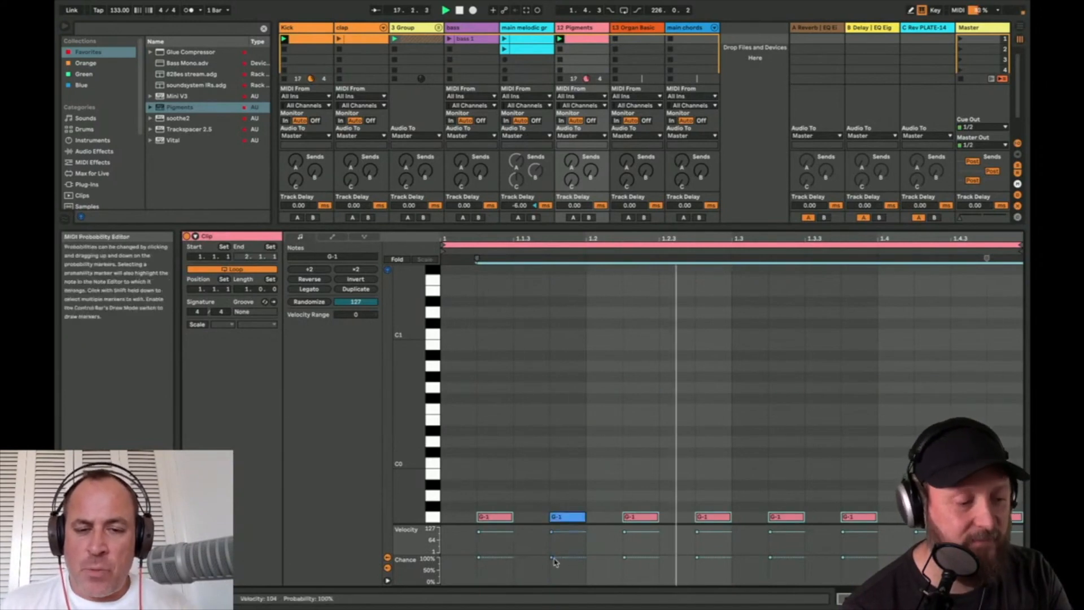
key("shift+Up")
key("Down")
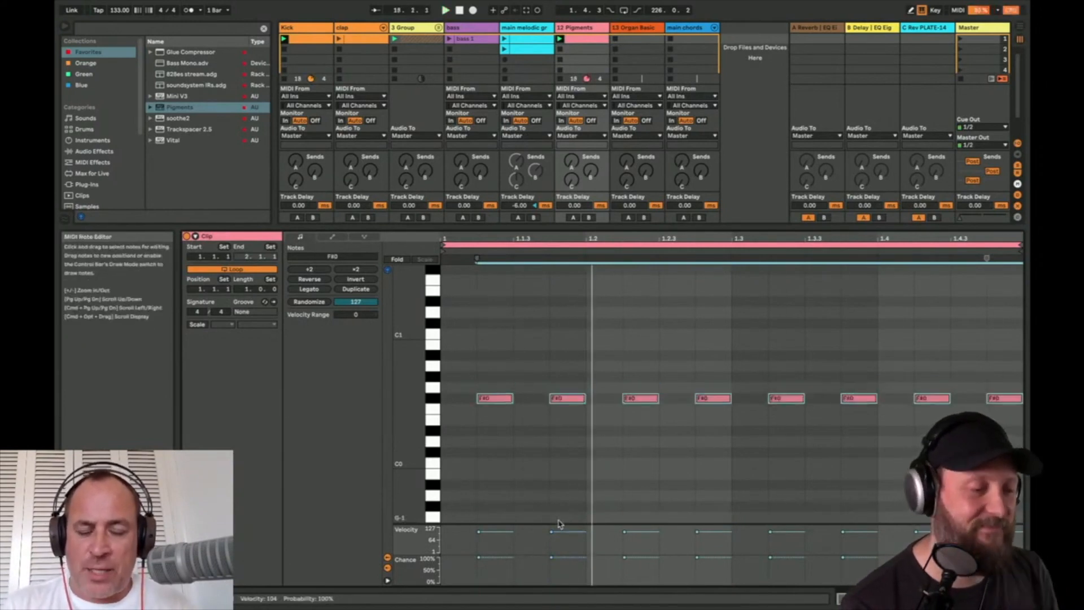
key("Delete")
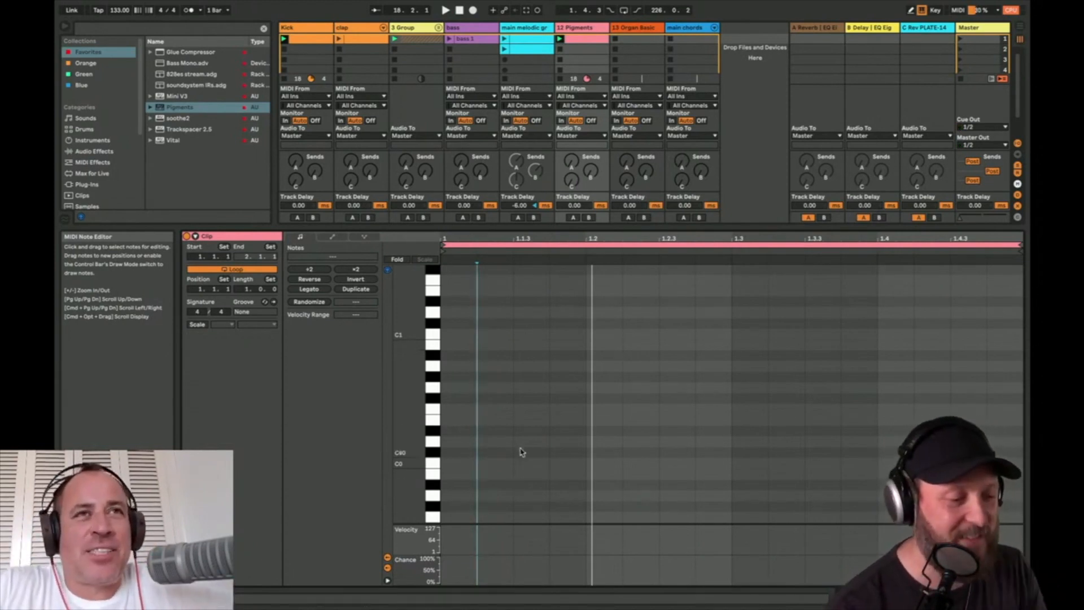
Step: Build a pattern of four D#0 sixteenth notes at 1.1, 1.2, 1.2.4 and 1.3.4 while the clip plays
double_click(542, 433)
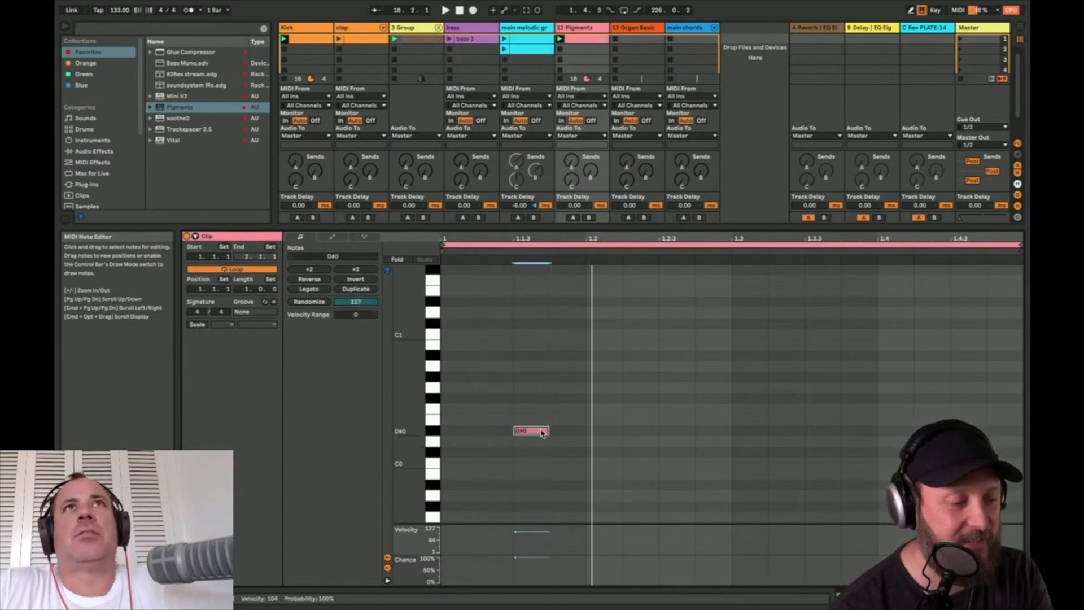
key("space")
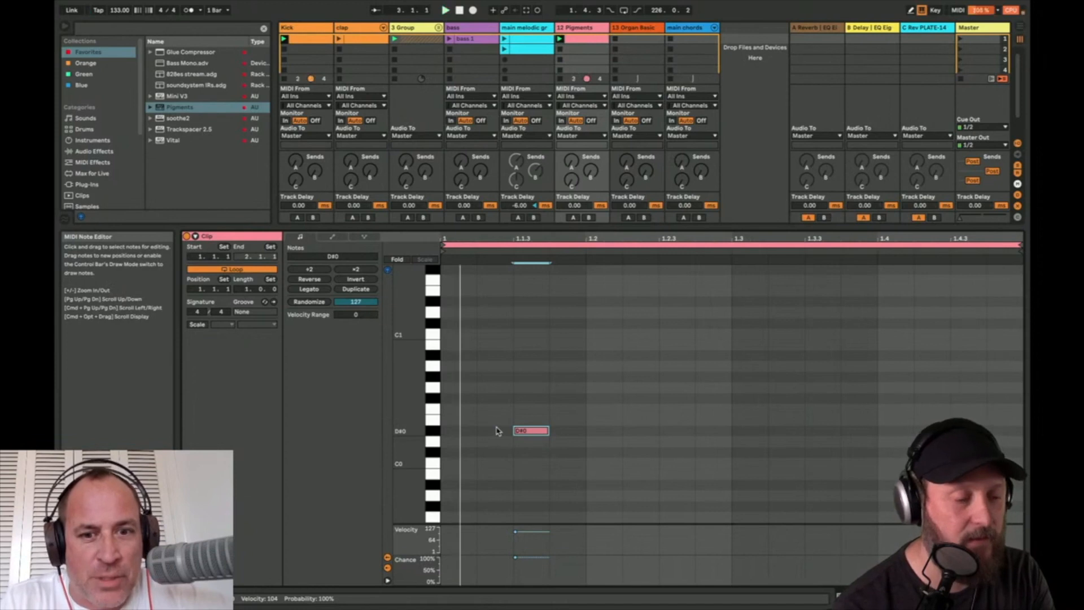
key("Left")
key("super+d")
key("Right")
key("Right")
key("Right")
key("super+d")
key("Right")
key("Right")
key("super+d")
key("Right")
key("Right")
key("Right")
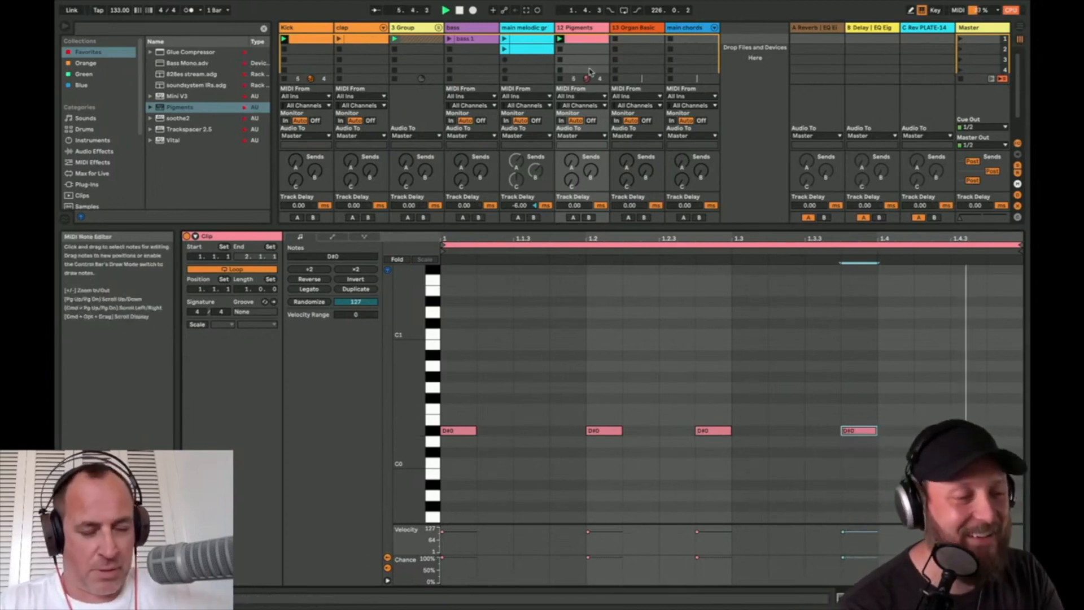
Step: Switch Pigments to the Organic Pluck-er preset, check it in the preset browser, and close the plug-in window
double_click(579, 28)
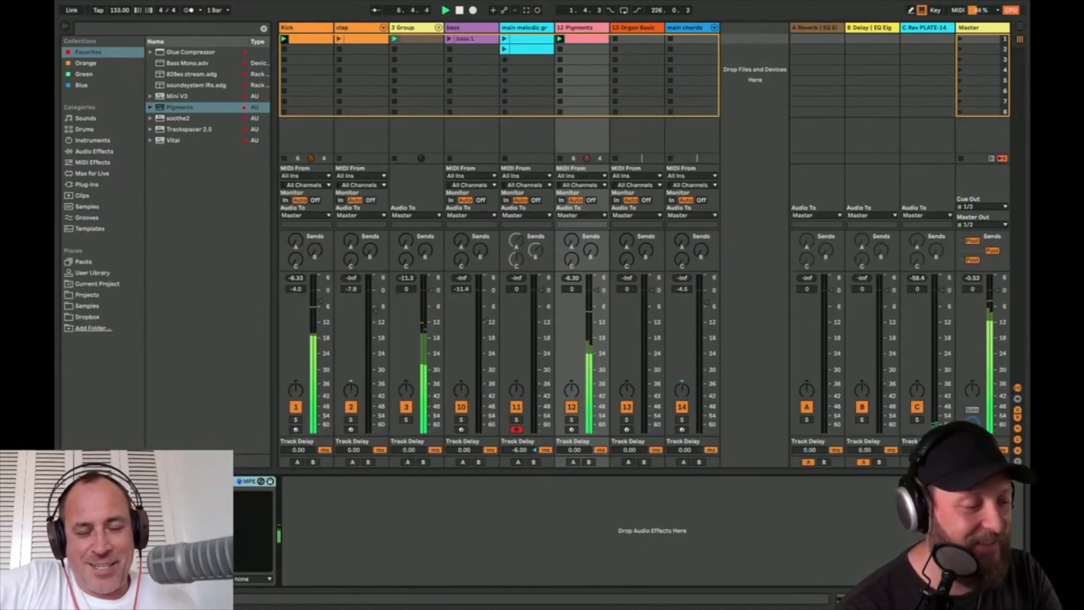
left_click(84, 481)
left_click(628, 65)
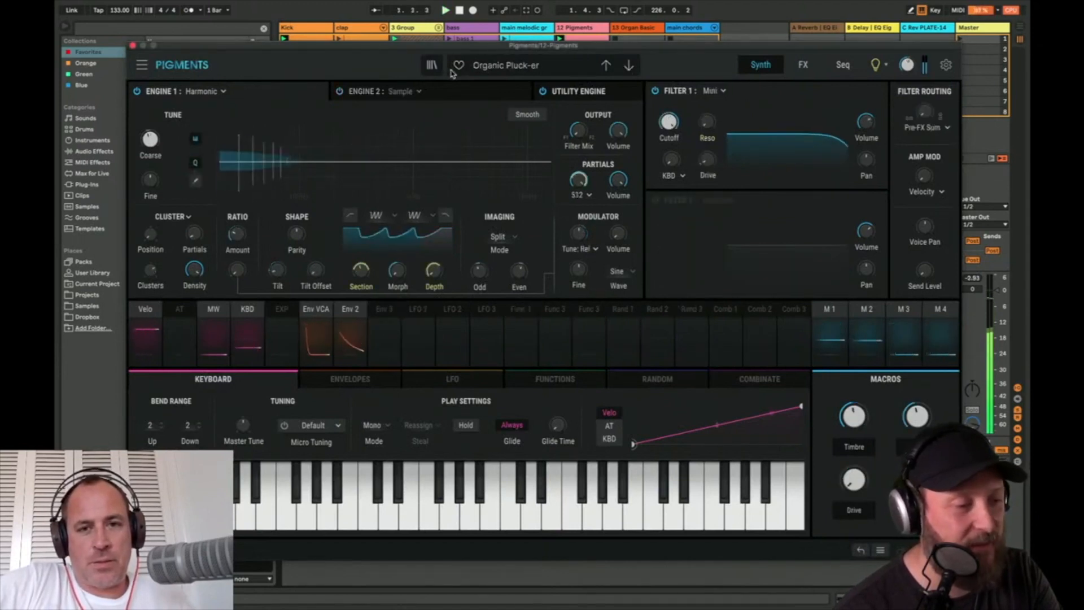
left_click(432, 66)
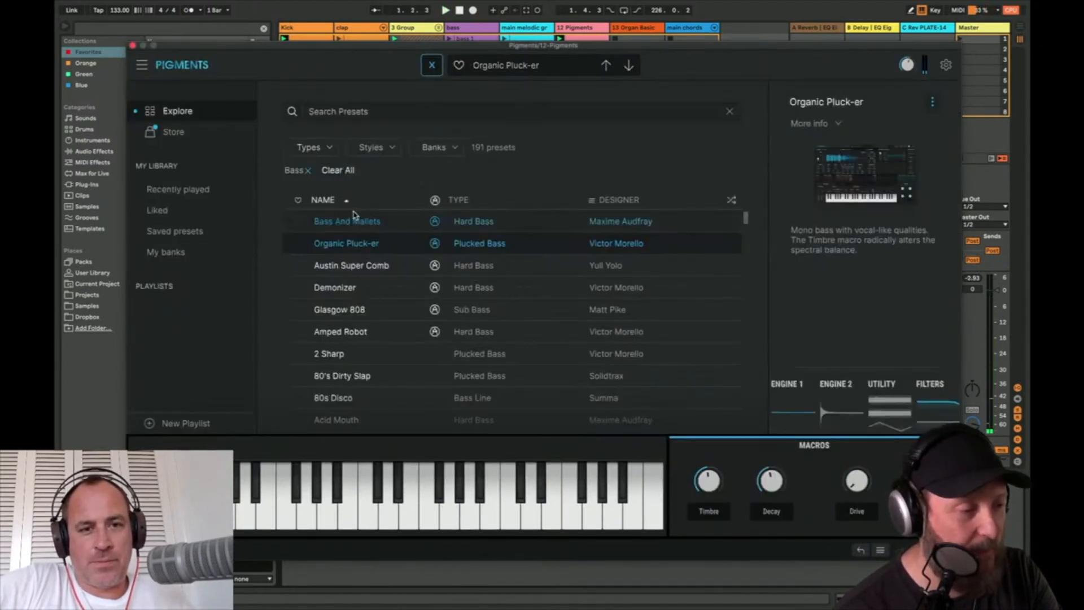
left_click(131, 45)
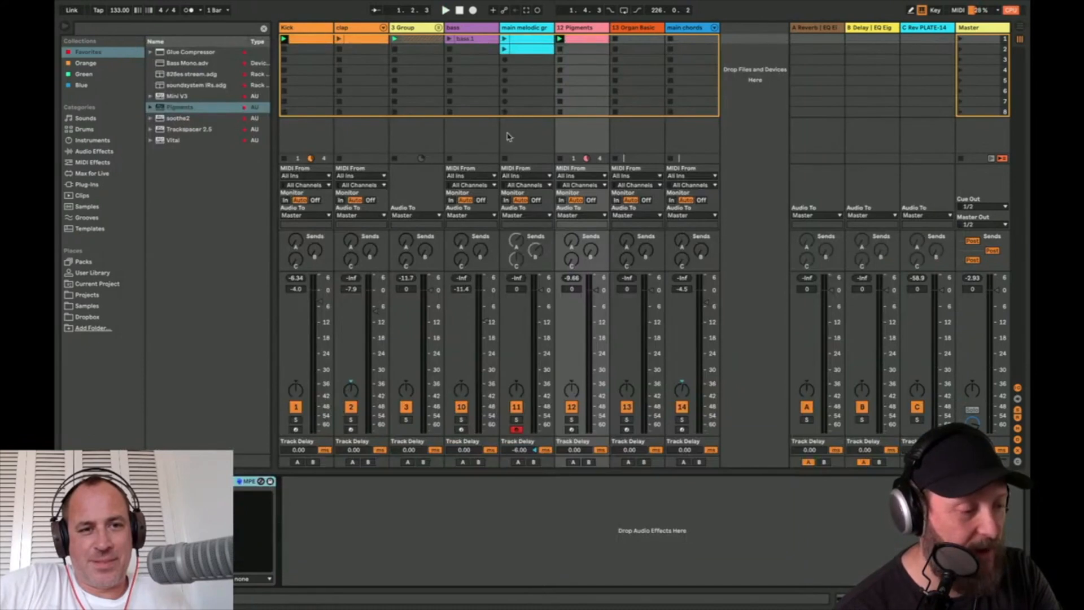
Step: Transpose the four notes of the Pigments clip up to A1 and deselect them
double_click(574, 43)
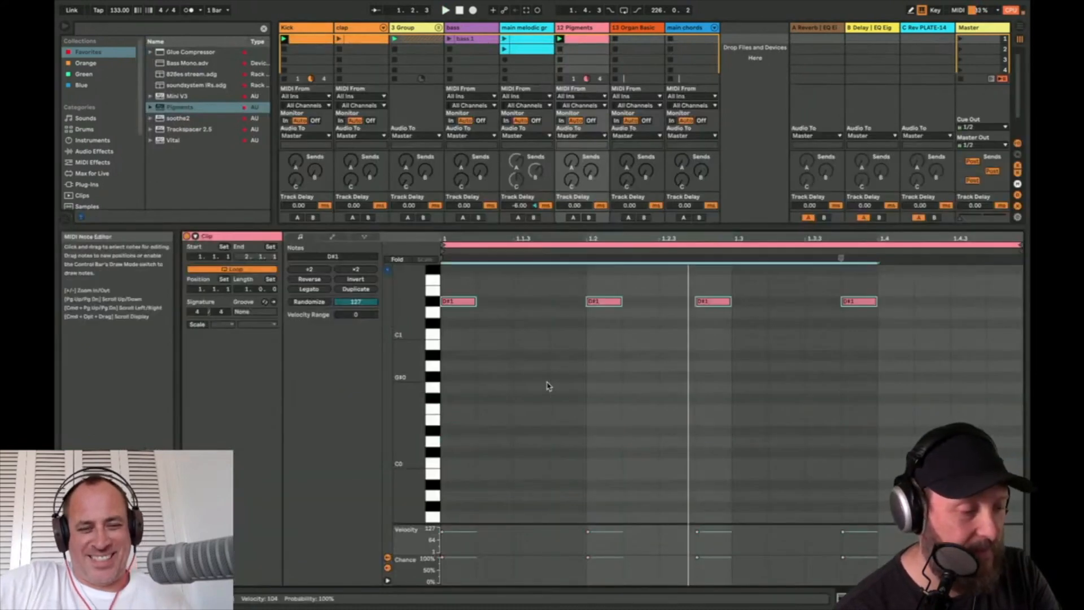
key("Up")
key("Up")
key("Up")
key("Up")
key("Up")
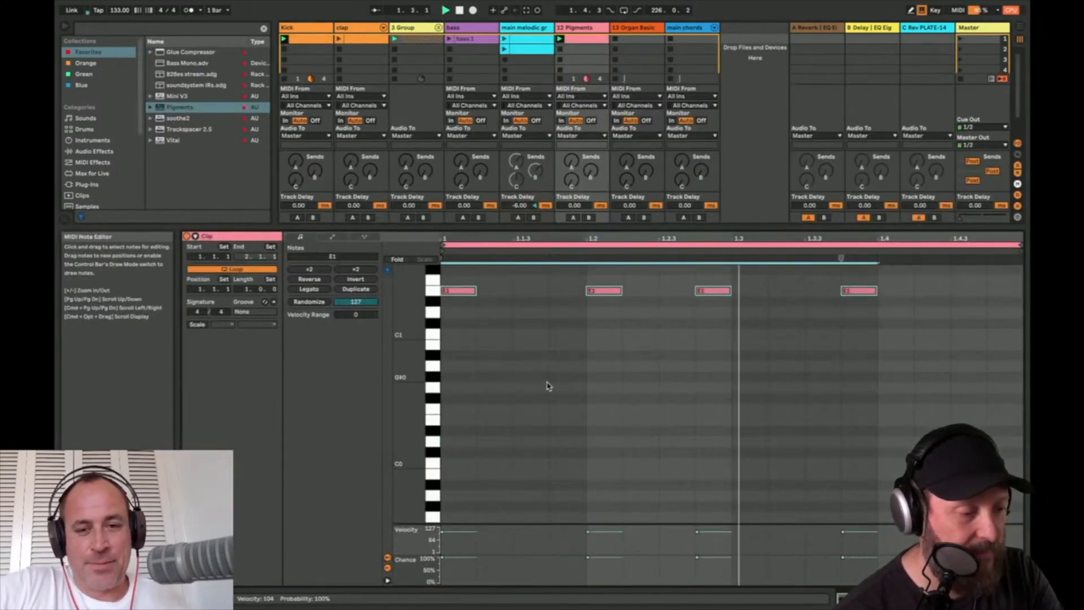
key("Up")
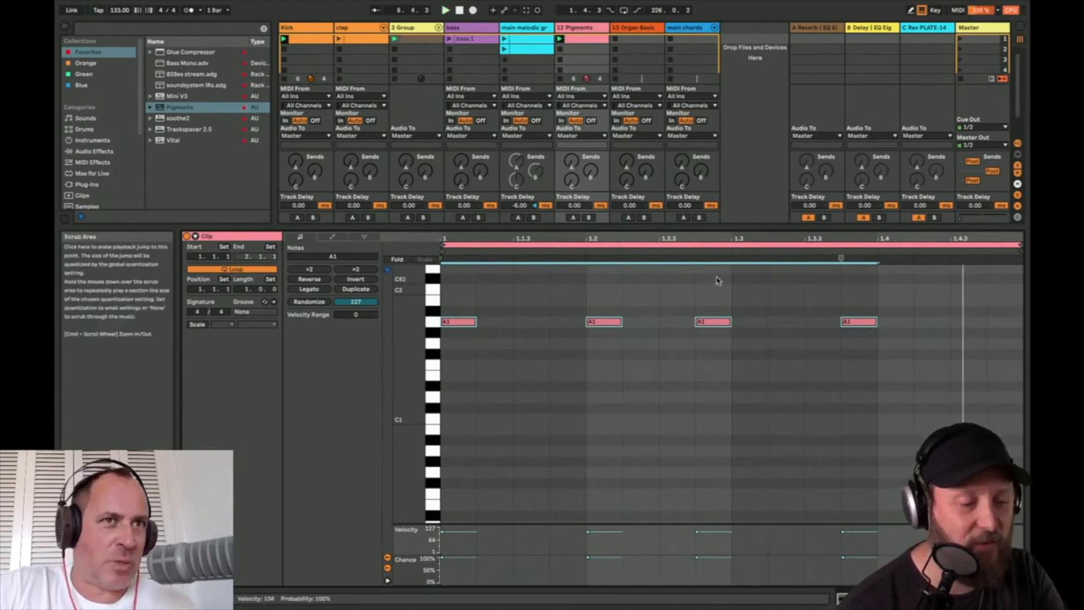
left_click(688, 301)
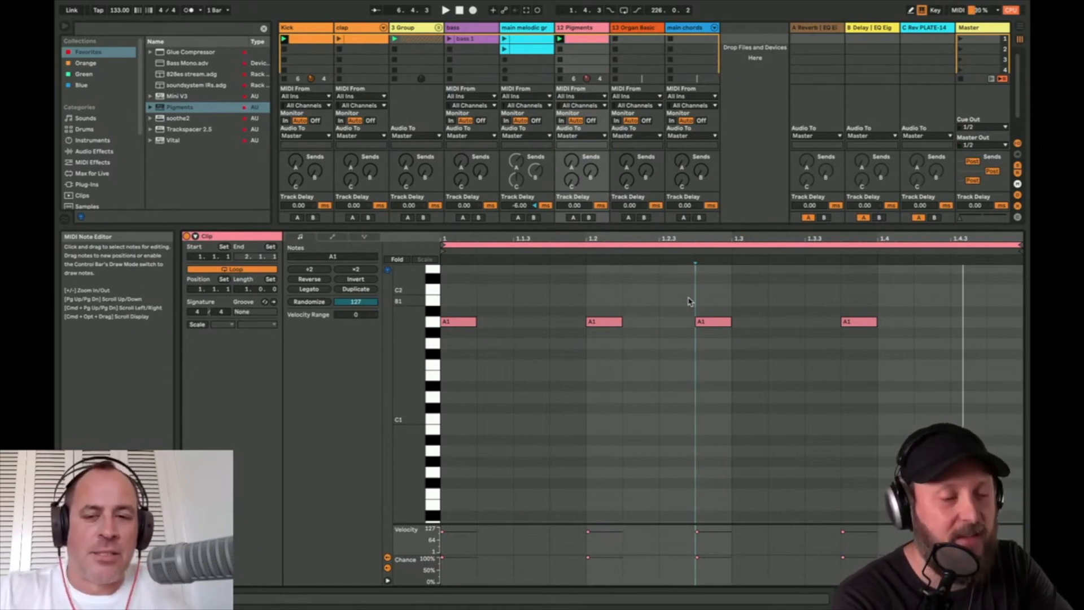
Step: Transpose all four notes of the Pigments clip up to C#2
scroll(688, 301, "up", 3)
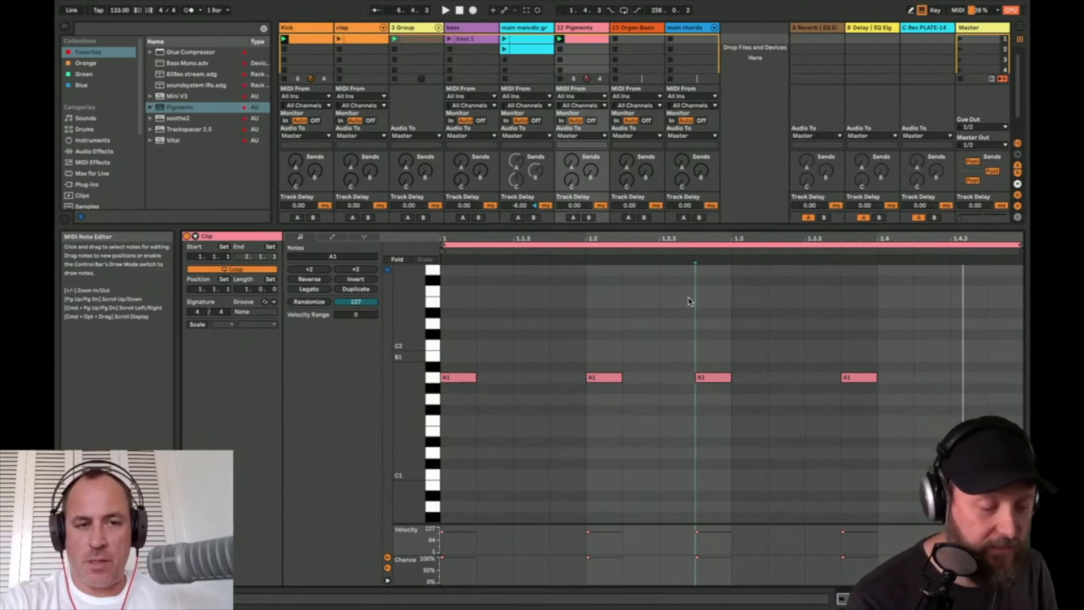
key("super+a")
key("Up")
key("Up")
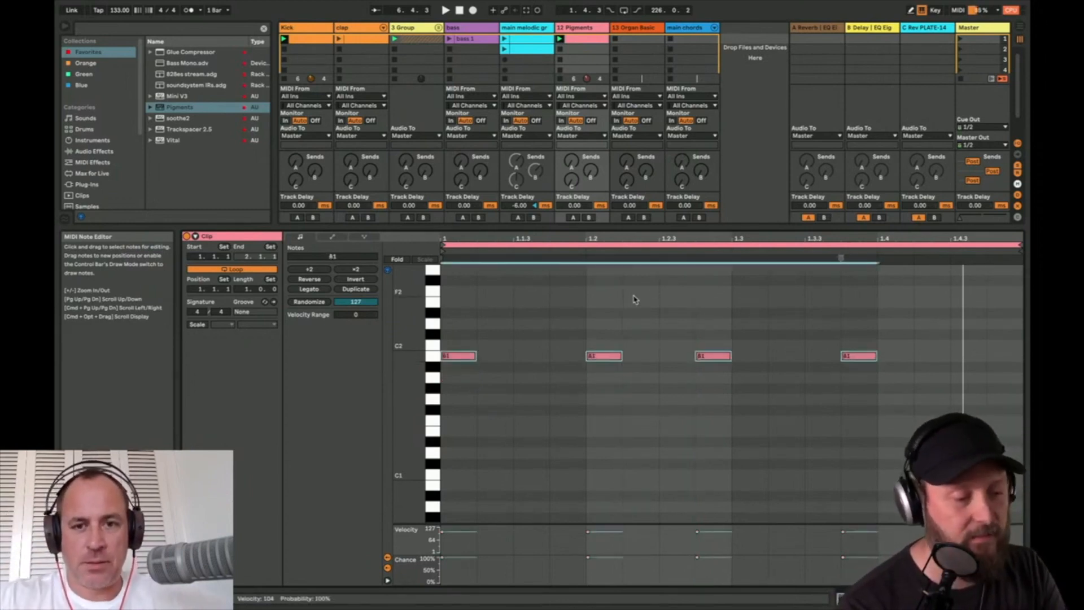
key("Up")
key("Up")
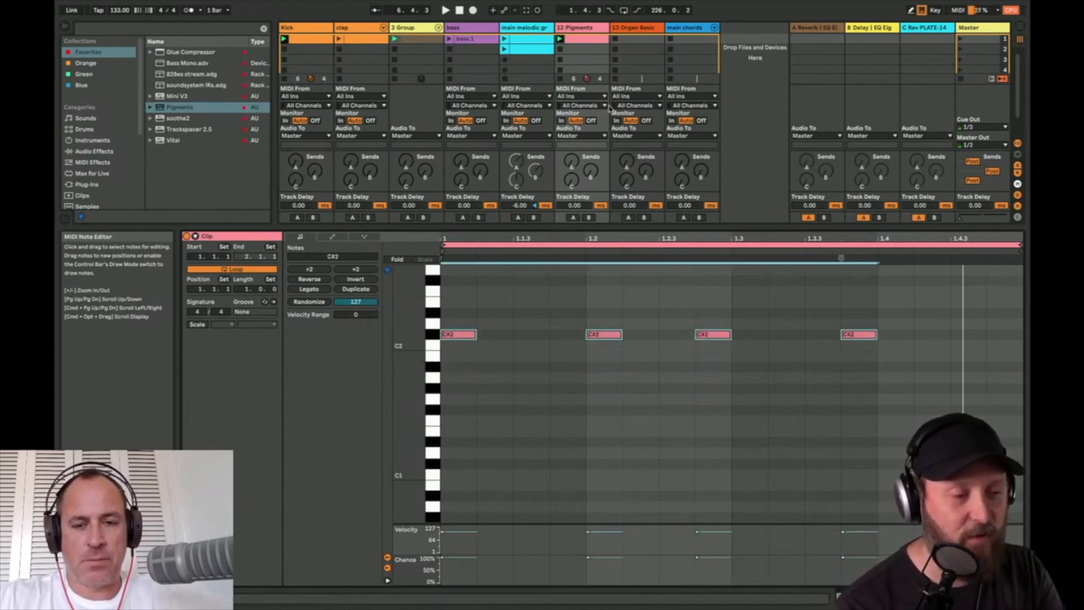
Step: Audition the Austin Super Comb preset in Pigments during playback, load Demonizer instead, and close the plug-in window
left_click(574, 28)
double_click(574, 28)
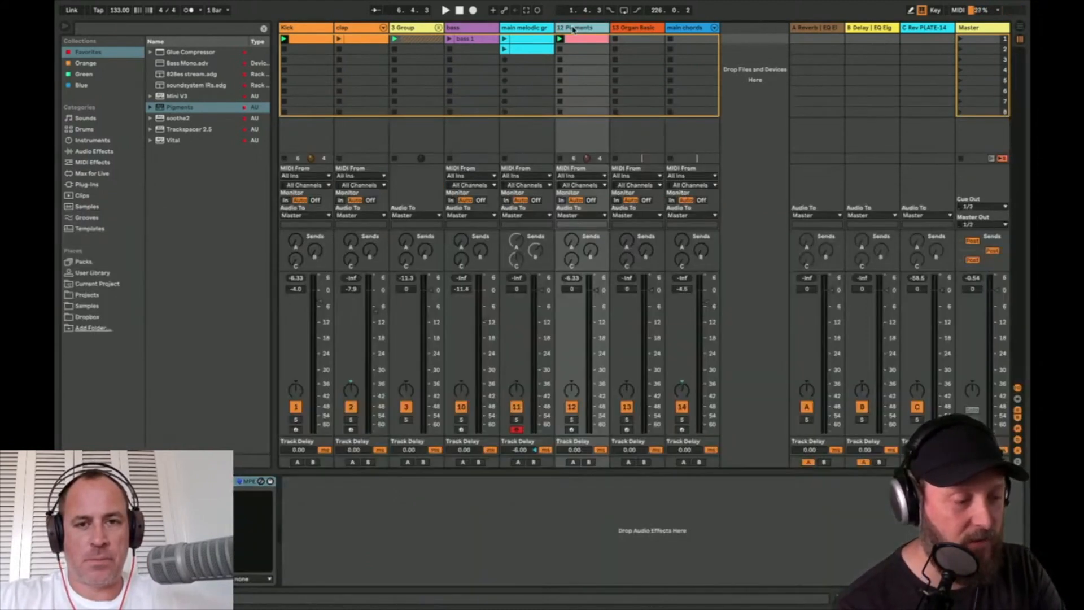
left_click(193, 481)
key("space")
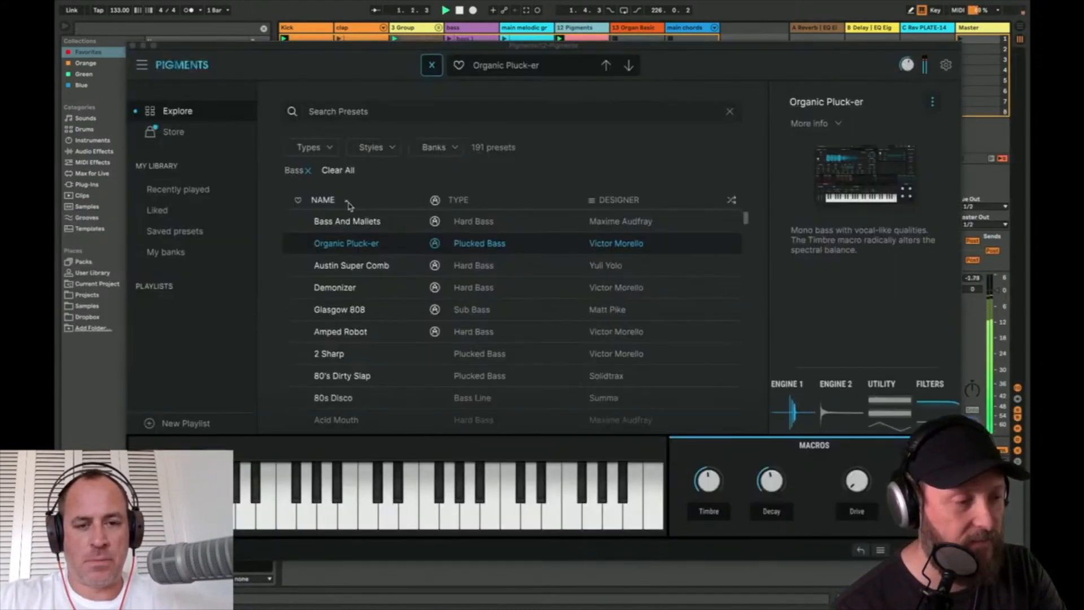
left_click(334, 270)
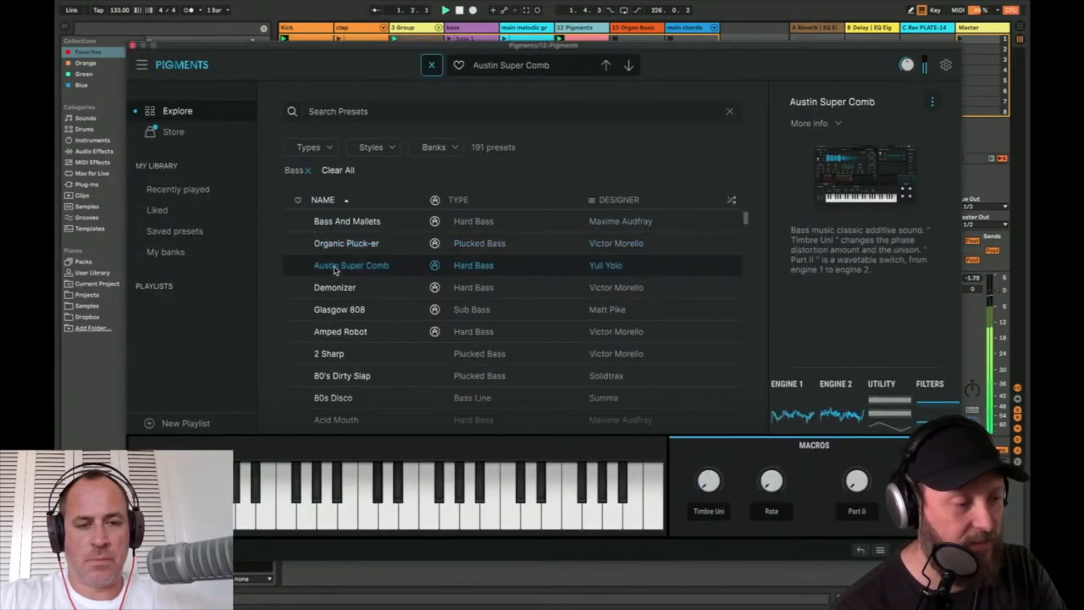
left_click(335, 288)
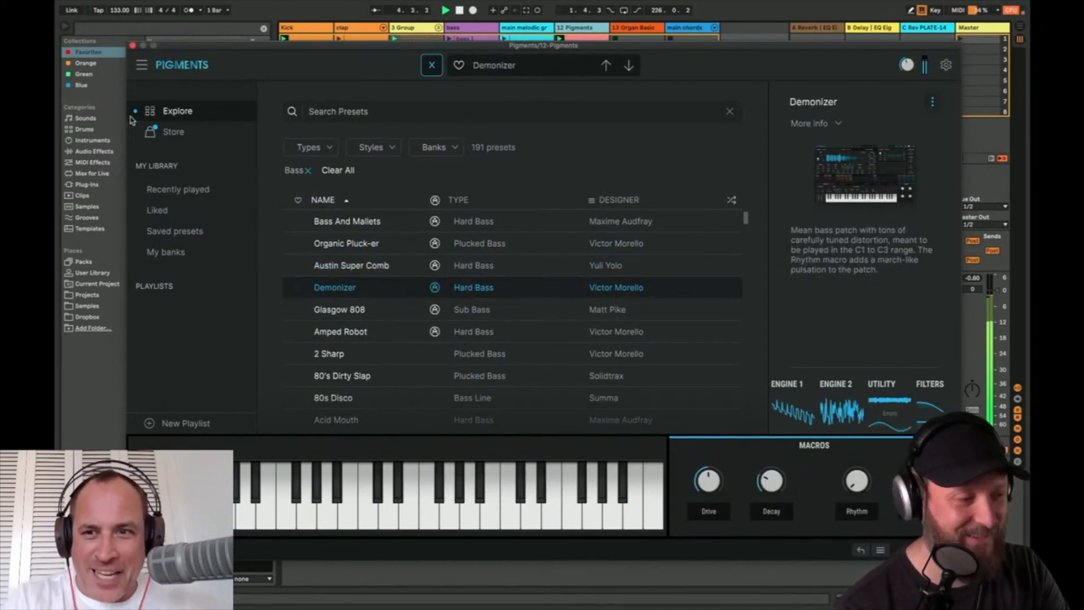
left_click(133, 45)
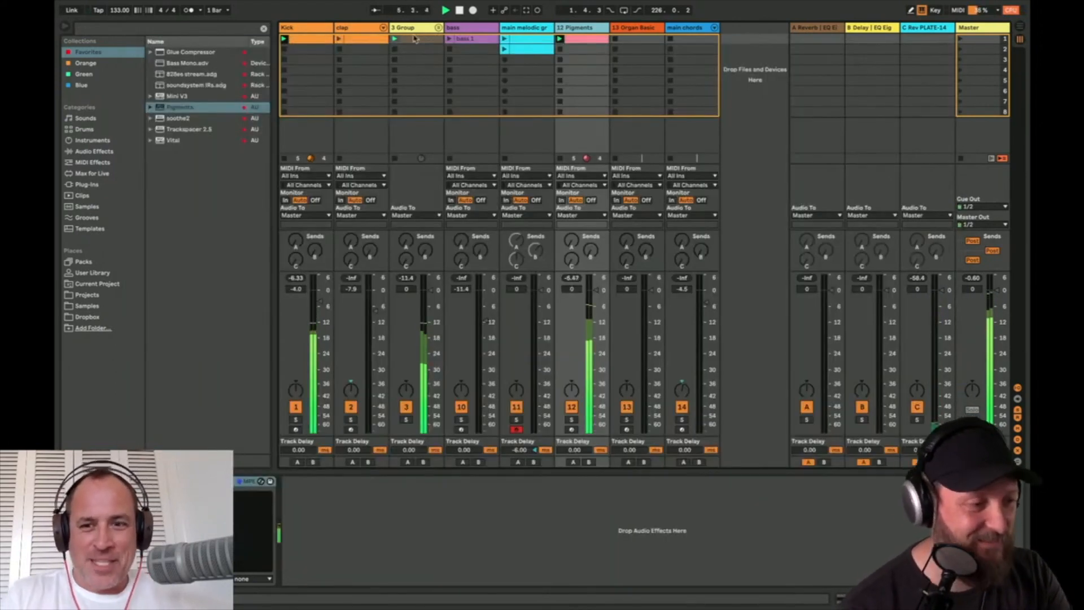
Step: Group the Kick, clap and 3 Group tracks into one new group track
left_click(305, 28)
left_click(416, 28, "shift")
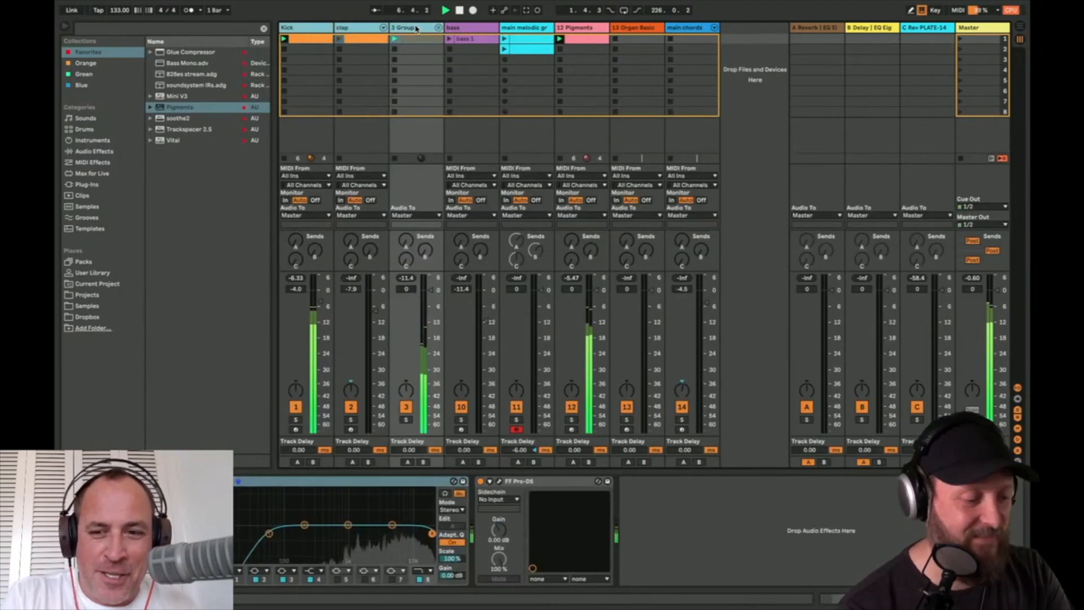
key("super+g")
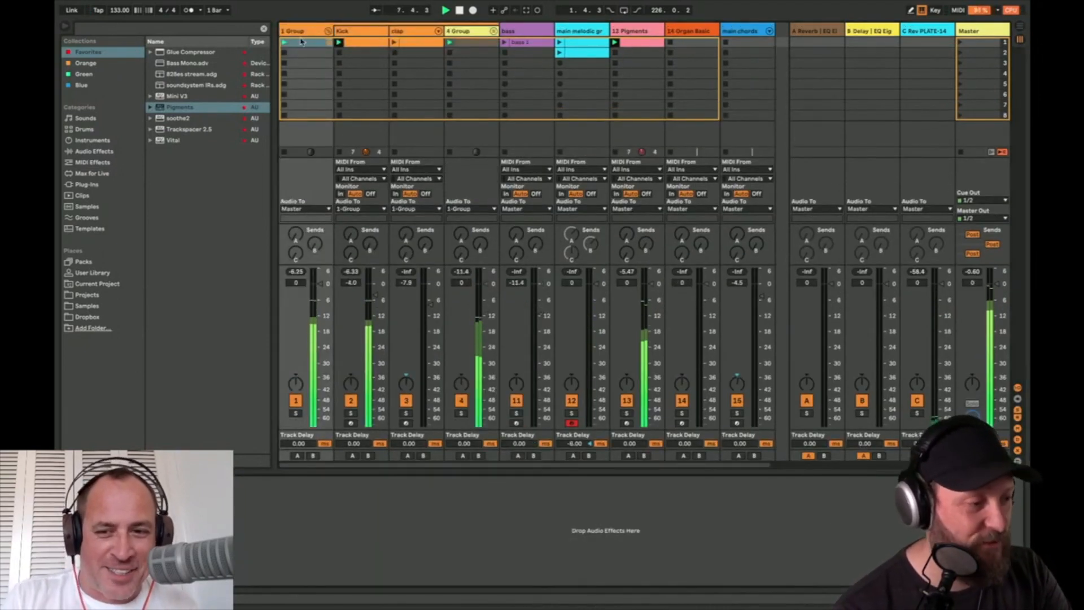
Step: Find Drum Buss among the Drive & Color audio effects and add it to the new drum group
left_click(96, 151)
left_click(182, 98)
key("Down")
key("Down")
key("Right")
key("Down")
key("Down")
key("Down")
key("Down")
key("Down")
key("Down")
key("Down")
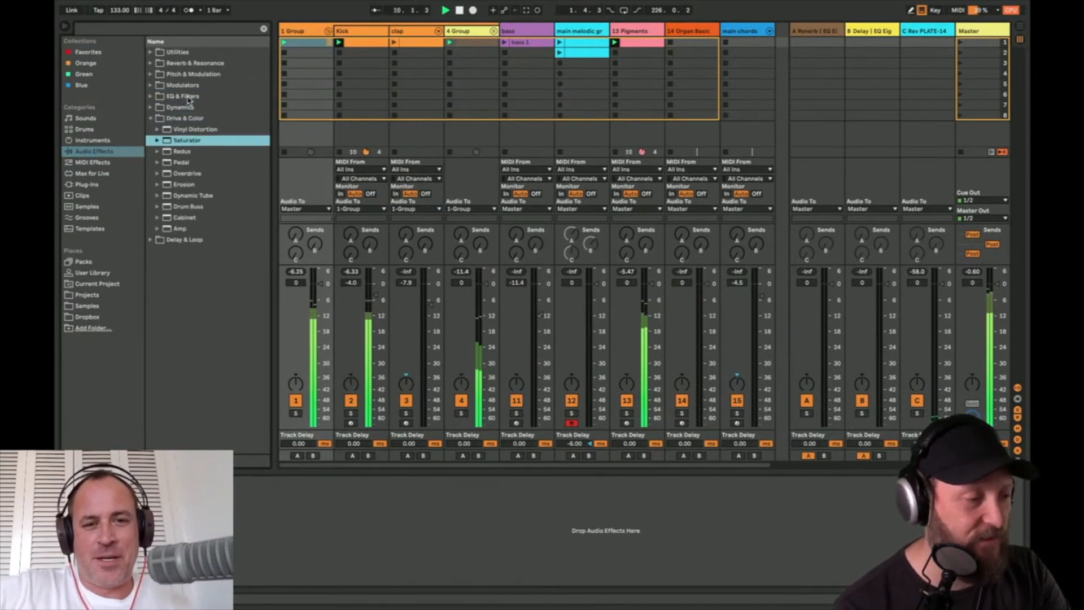
key("Return")
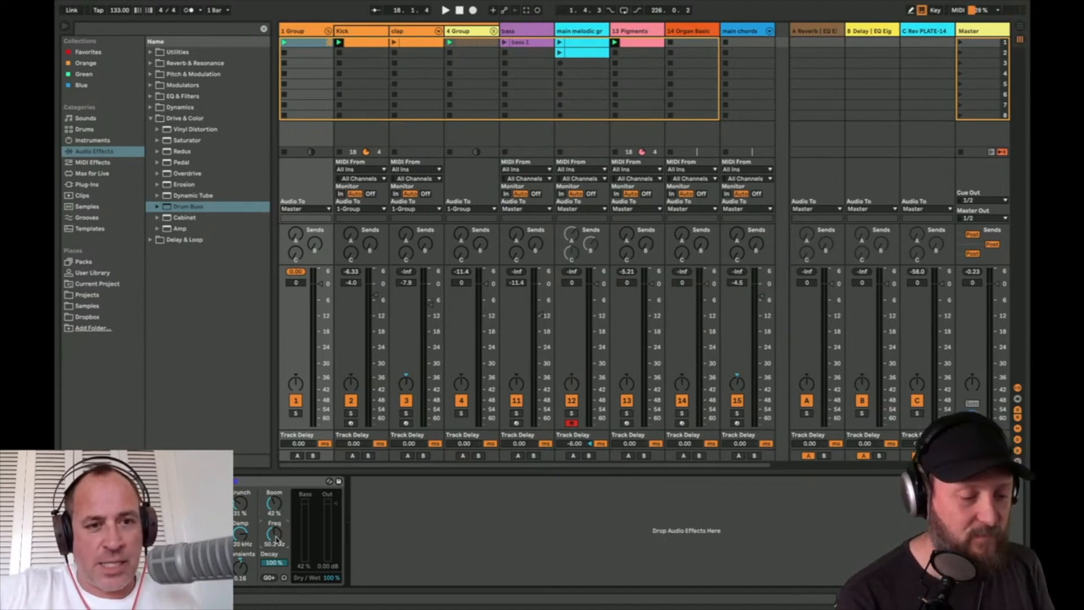
Step: Start playback and raise the song tempo to 135 BPM
key("space")
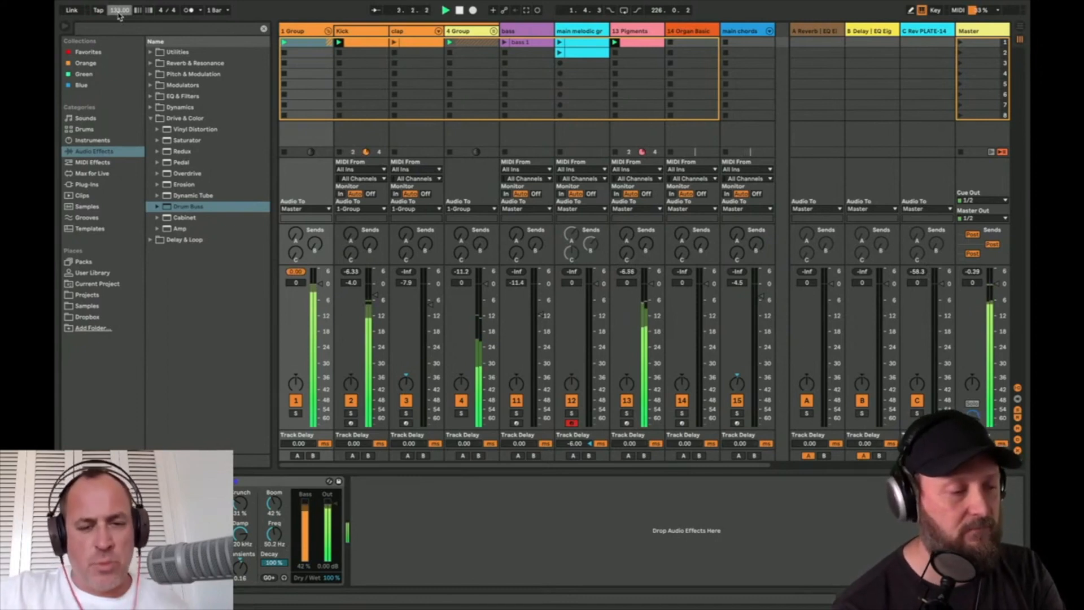
left_click_drag(119, 14, 112, 10)
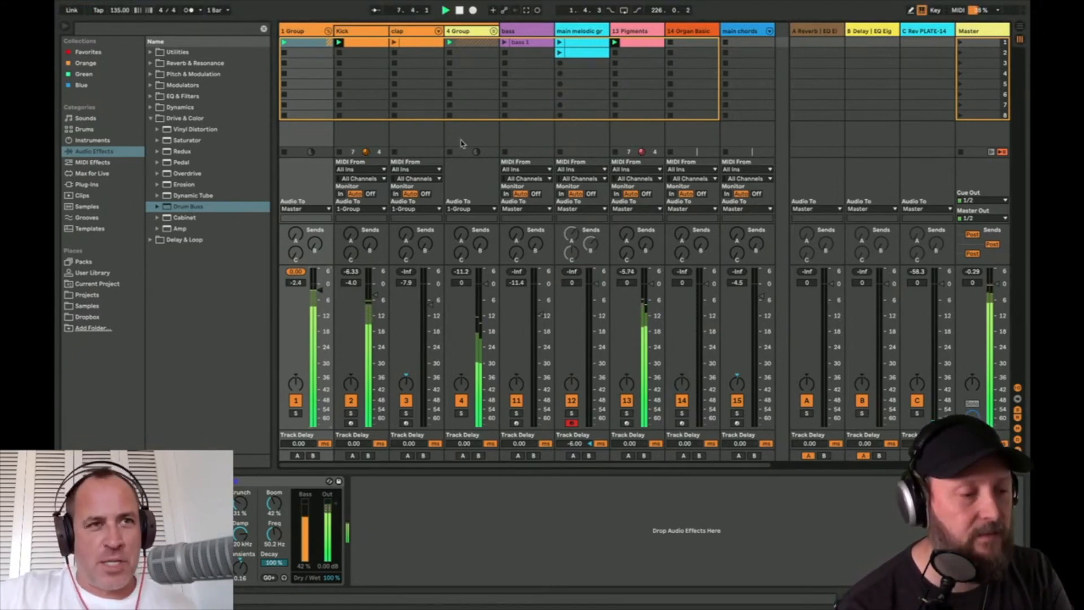
Step: Open the Pigments clip's notes, add a sixteenth note at 1.1.3, and lower it to G2
double_click(642, 43)
left_click(953, 301)
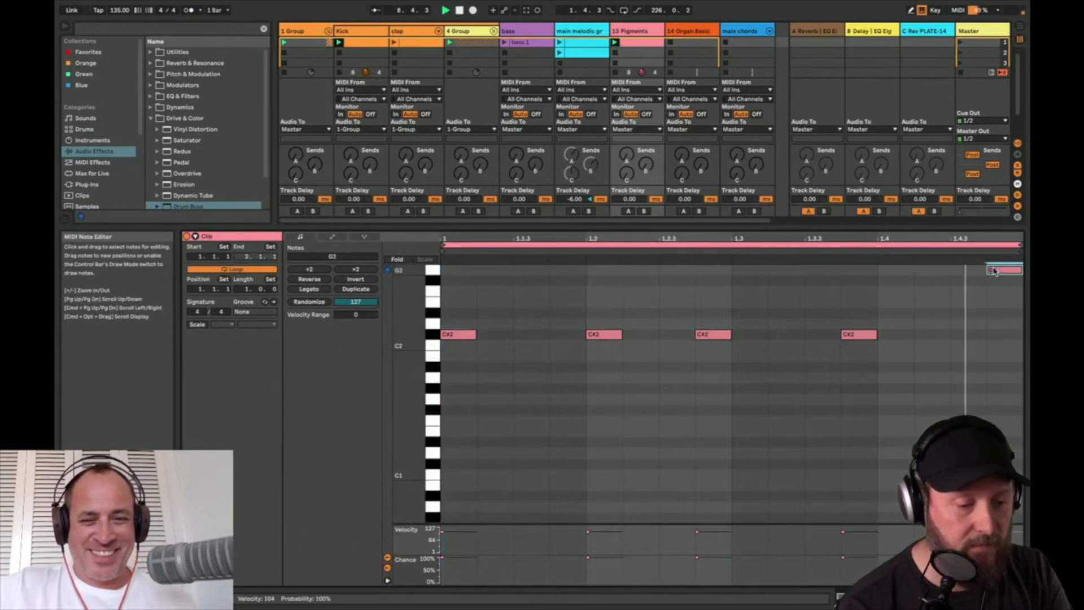
scroll(552, 324, "up", 3)
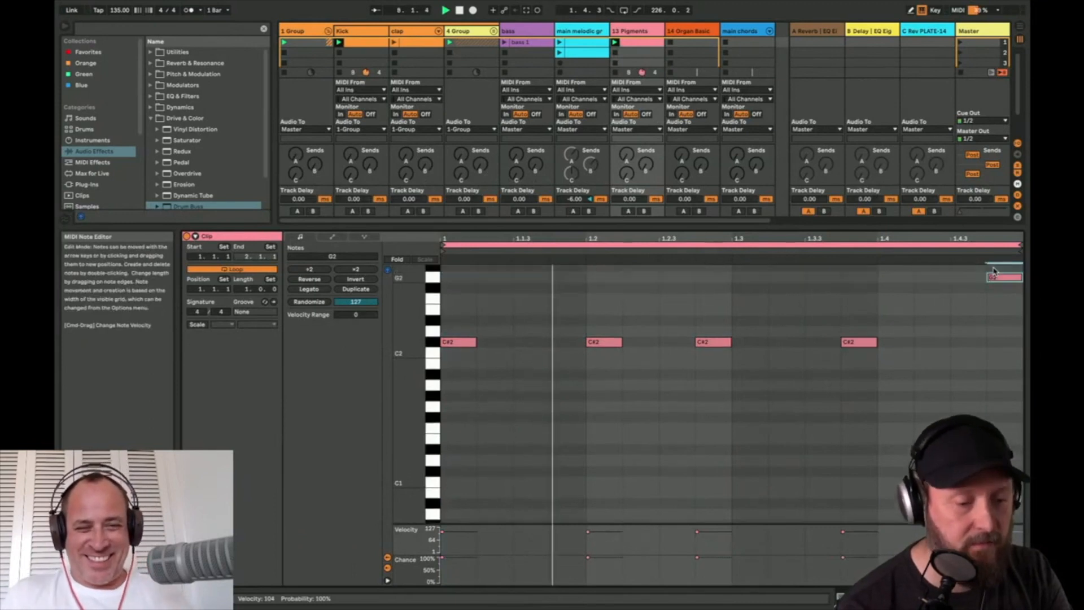
double_click(516, 286)
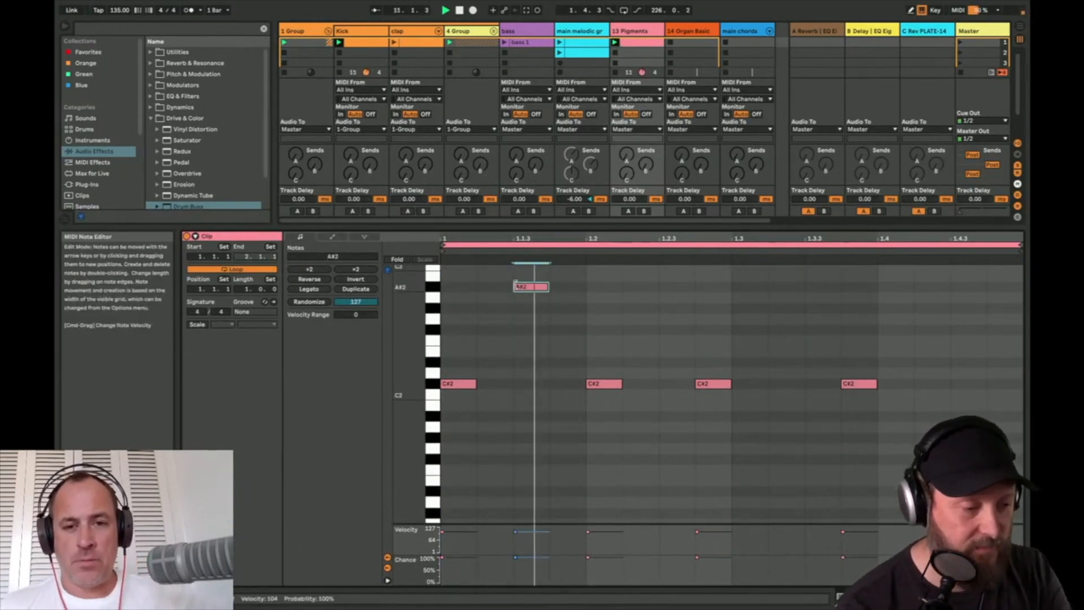
key("Down")
key("Down")
key("Down")
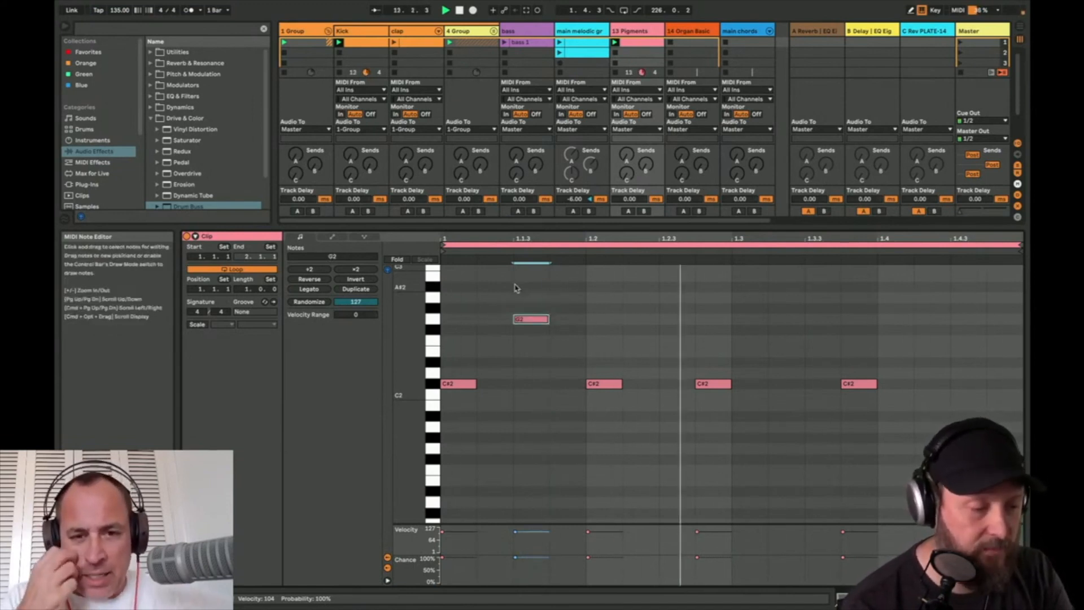
Step: Lengthen the G2 note to an eighth note and move it to 1.4.3 at the end of the bar
key("shift+Right")
key("Right")
key("Right")
key("Right")
key("Right")
key("Right")
key("Right")
key("Right")
key("Right")
key("Right")
key("Right")
key("Right")
key("Right")
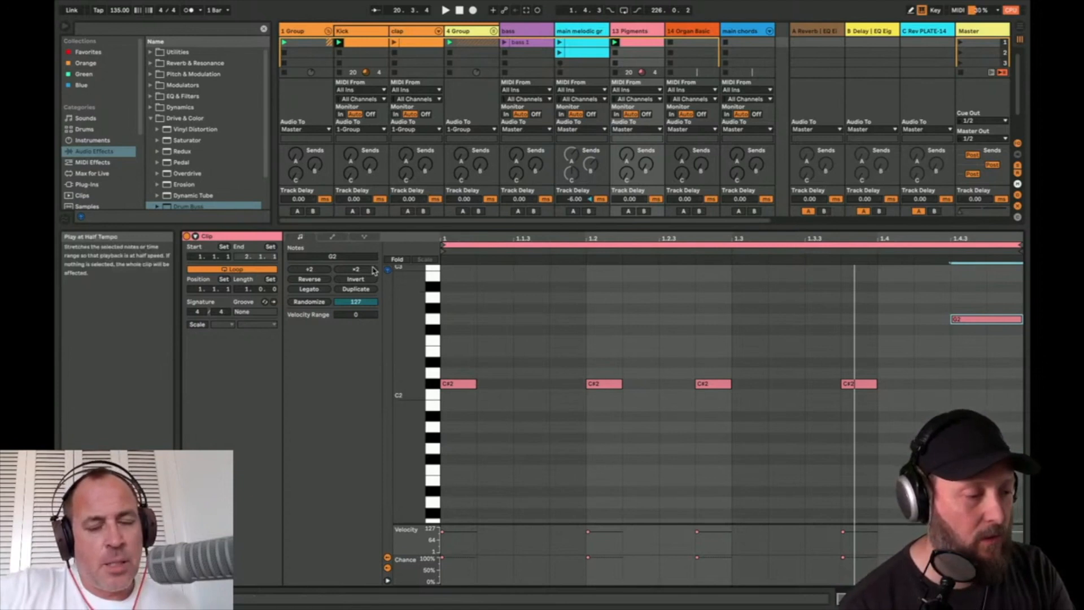
Step: Deactivate the G2 note and add a C#2 sixteenth note at 1.4.3
left_click(951, 287)
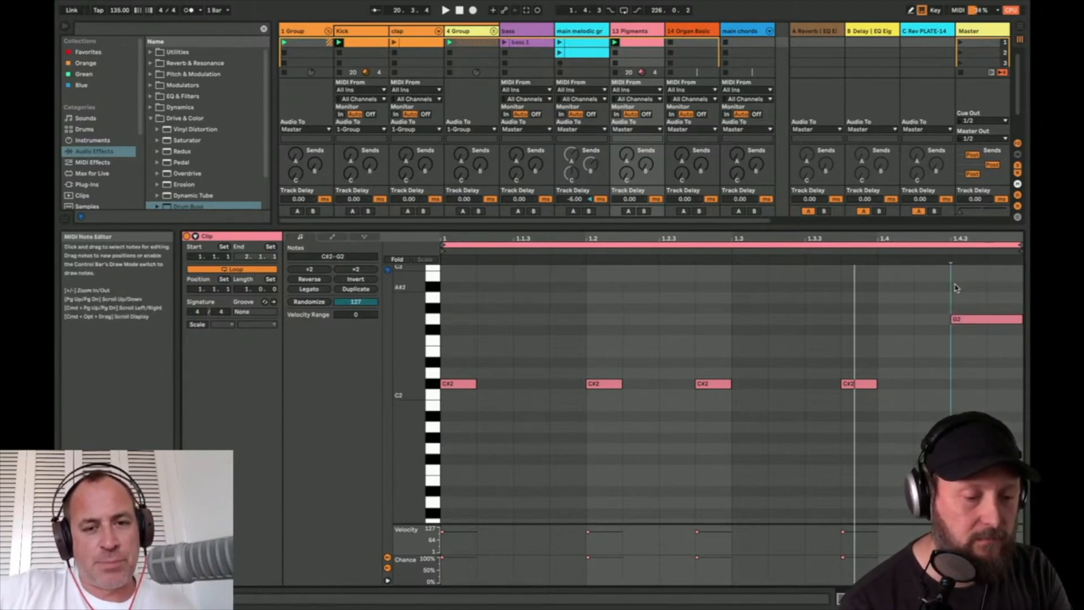
left_click(962, 320)
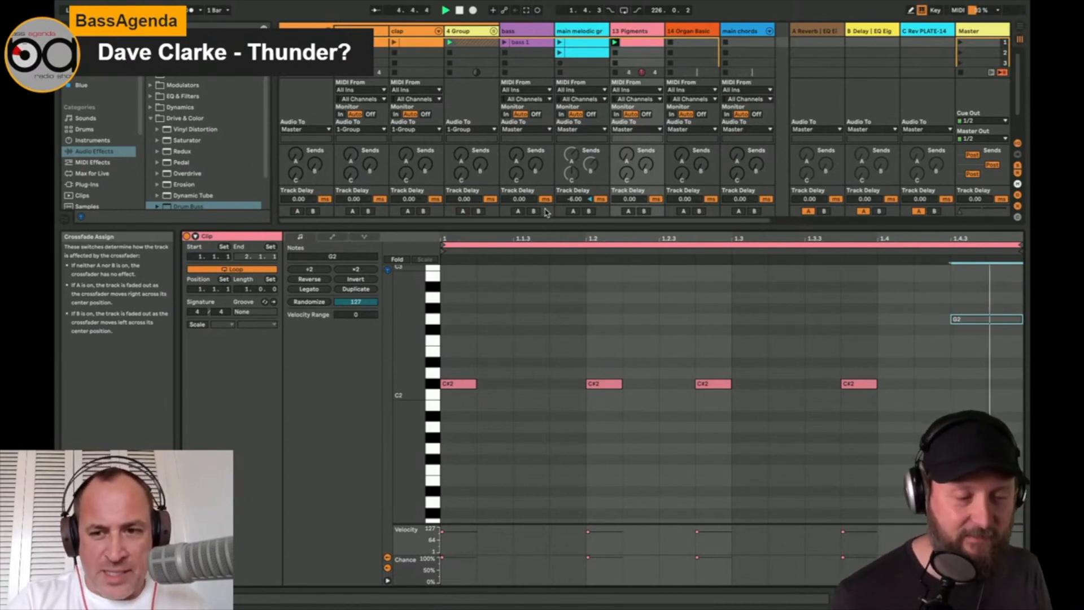
left_click(937, 390)
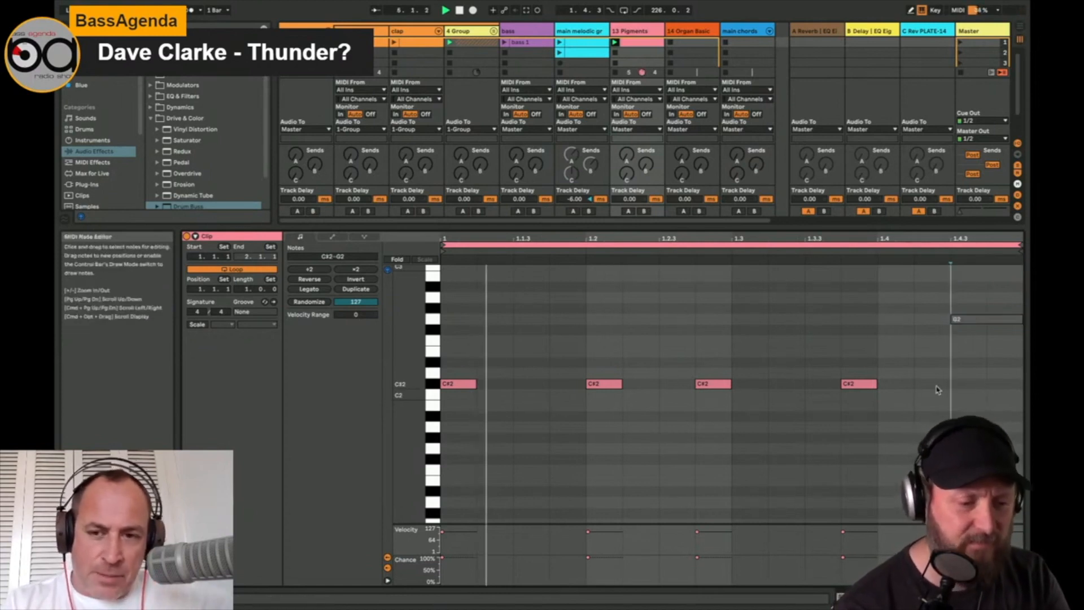
double_click(931, 384)
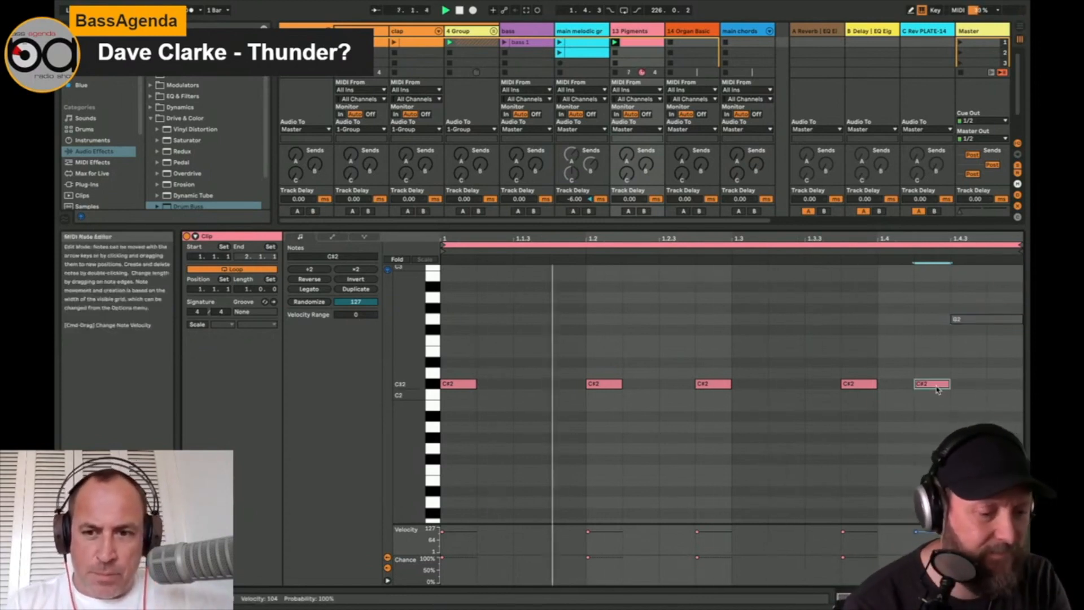
key("Right")
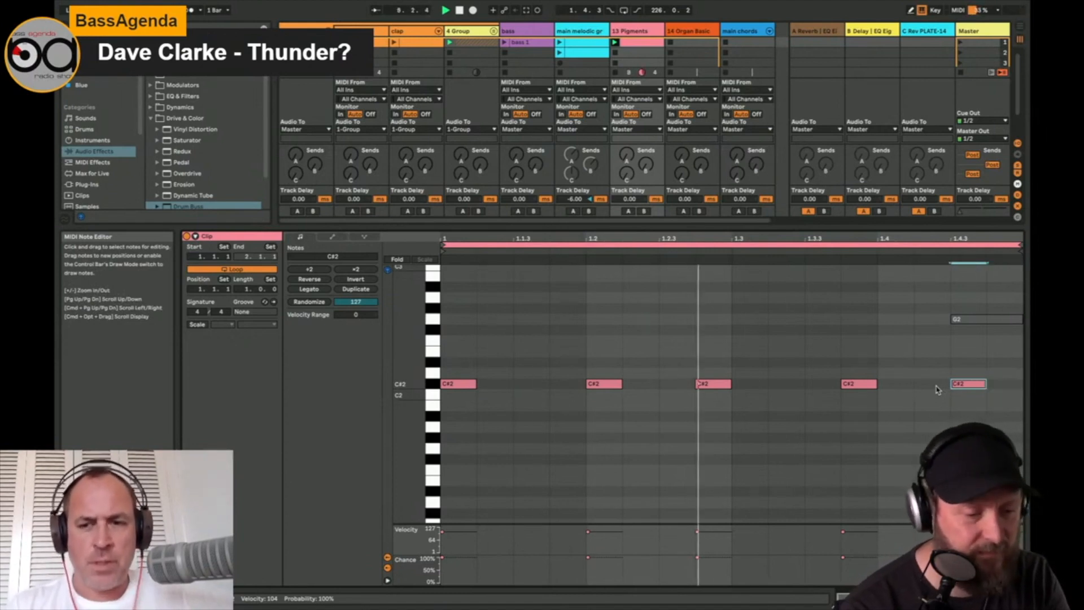
Step: Duplicate the clip loop to two bars and move the last C#2 note to 2.4.4
left_click(361, 289)
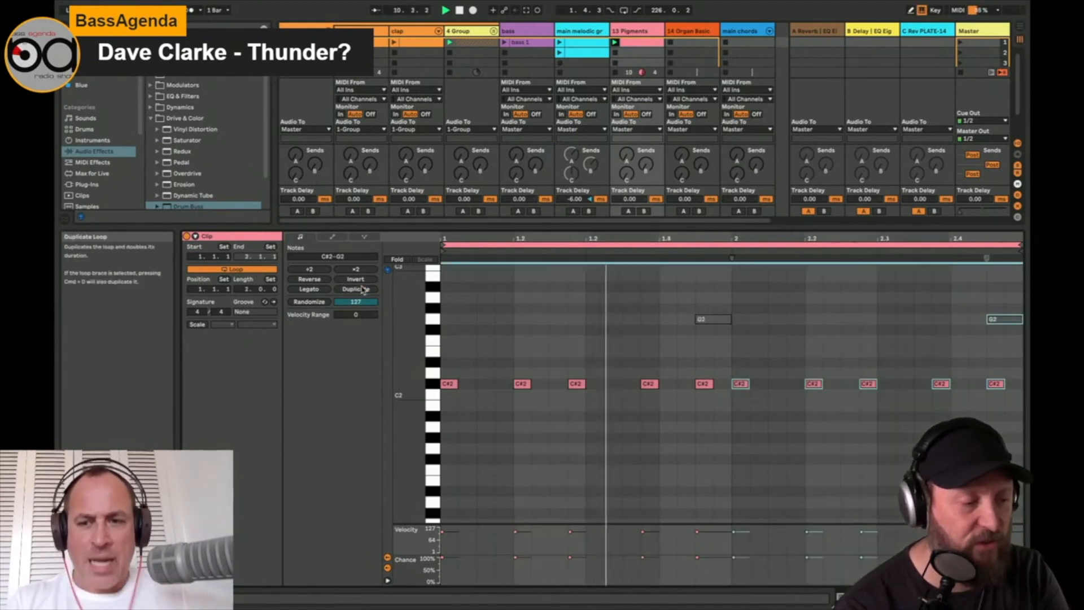
left_click(996, 384)
key("Right")
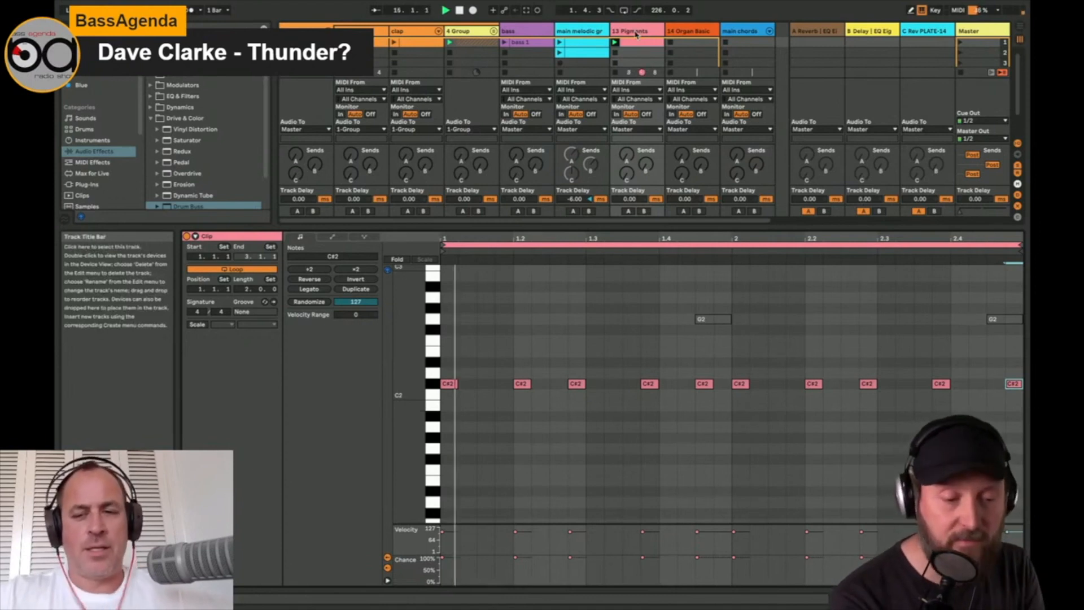
Step: Shorten the clip loop to the first bar and try out changes to the C#2 notes at 1.1 and 1.2
left_click_drag(1021, 245, 730, 283)
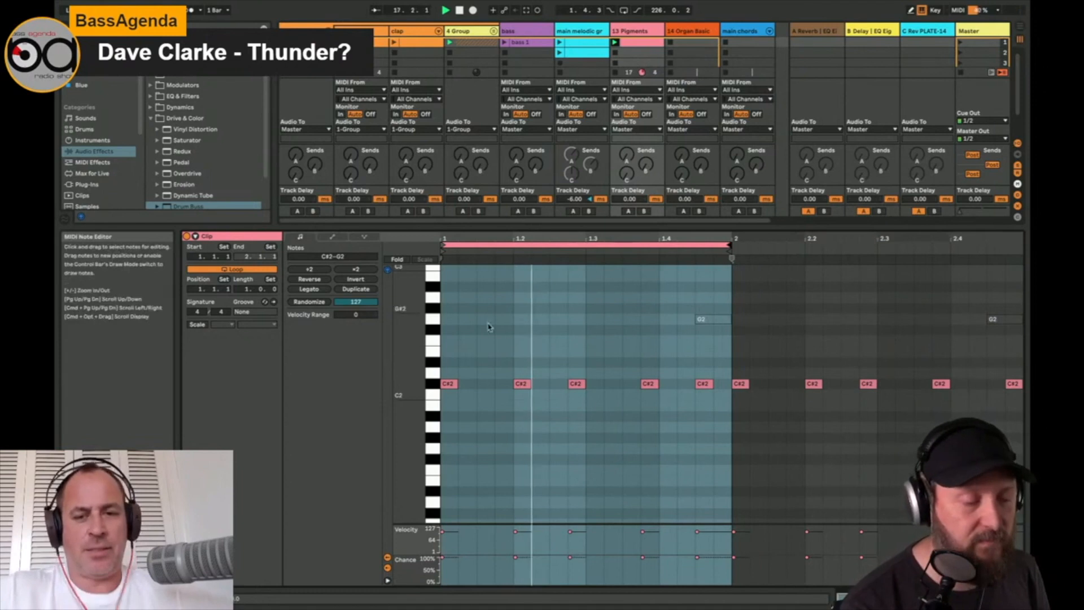
left_click(449, 383)
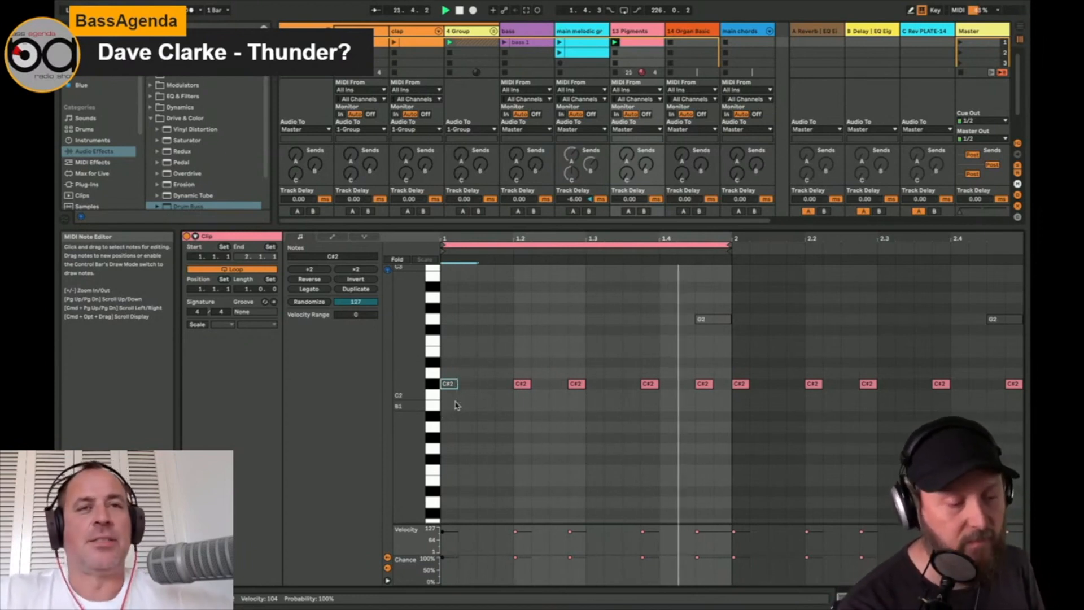
left_click(521, 383)
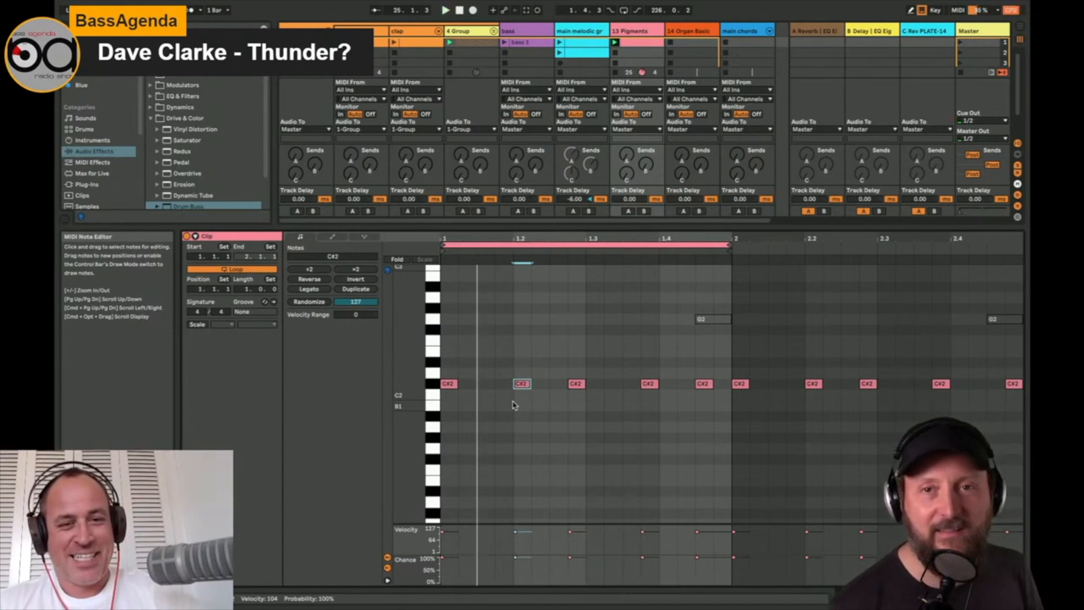
key("super+z")
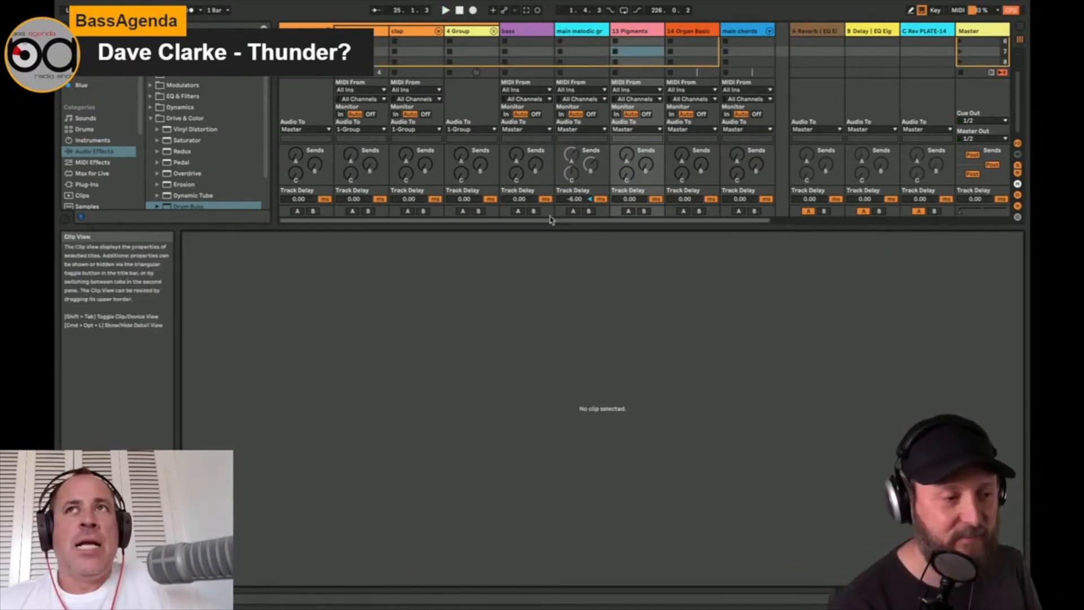
Step: Launch the Pigments clip with playback running, check its notes, and return to the Pigments track's devices
left_click(631, 34)
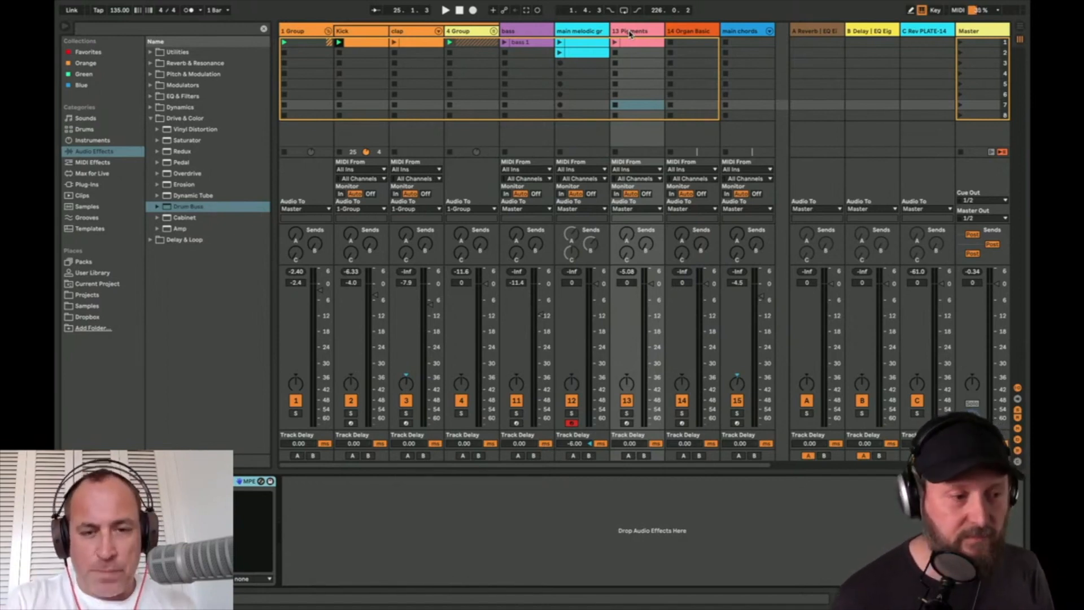
key("space")
left_click(615, 43)
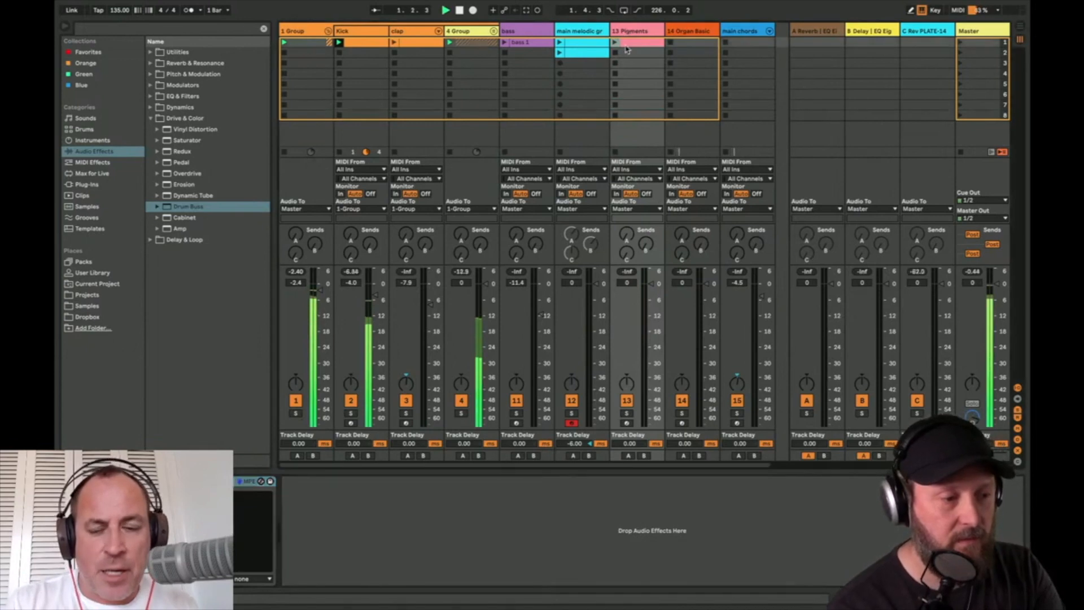
double_click(639, 45)
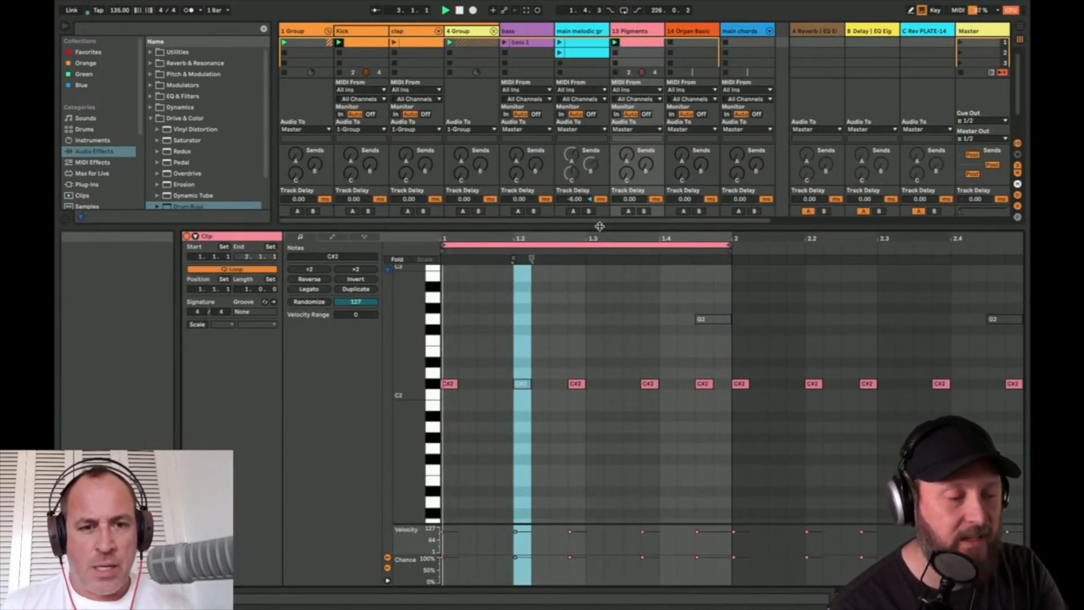
left_click_drag(577, 227, 576, 321)
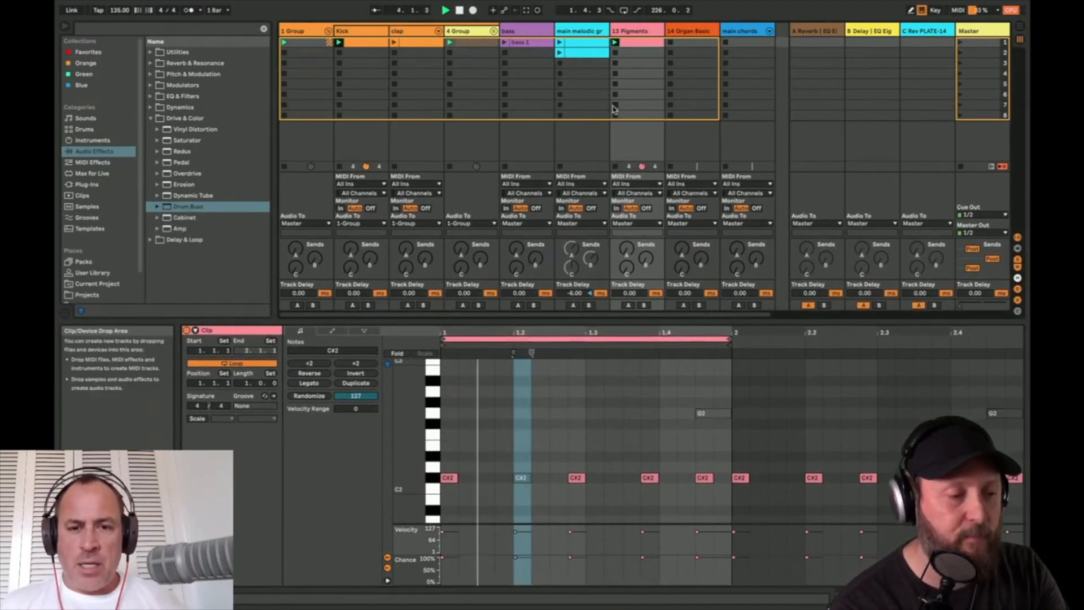
left_click(640, 34)
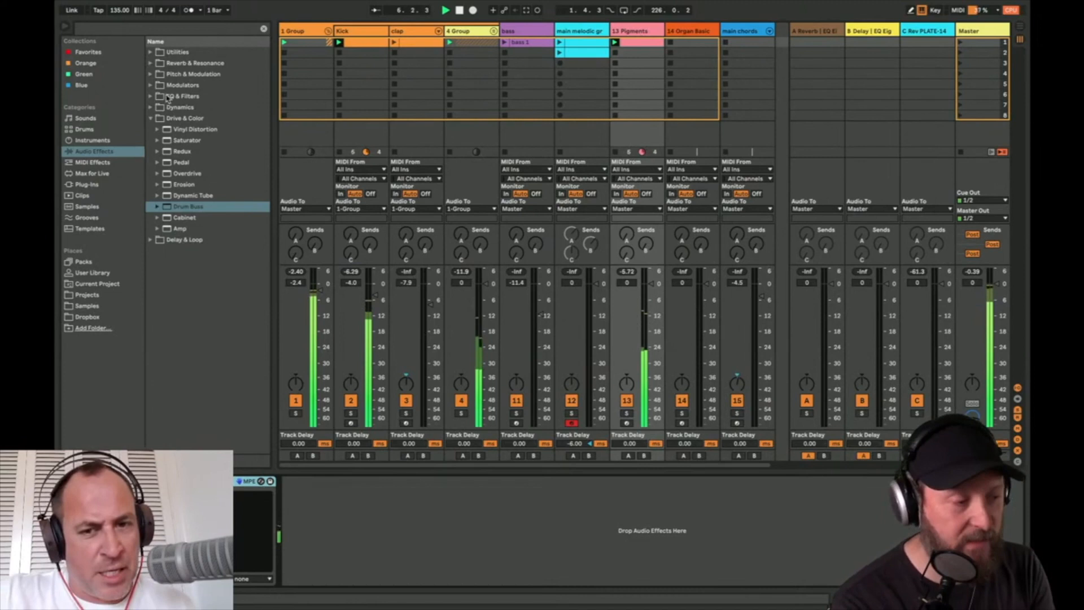
Step: Mute the 1 Group drum track and load an EQ Eight after Pigments on its track
left_click(165, 98)
key("Right")
key("Down")
key("Down")
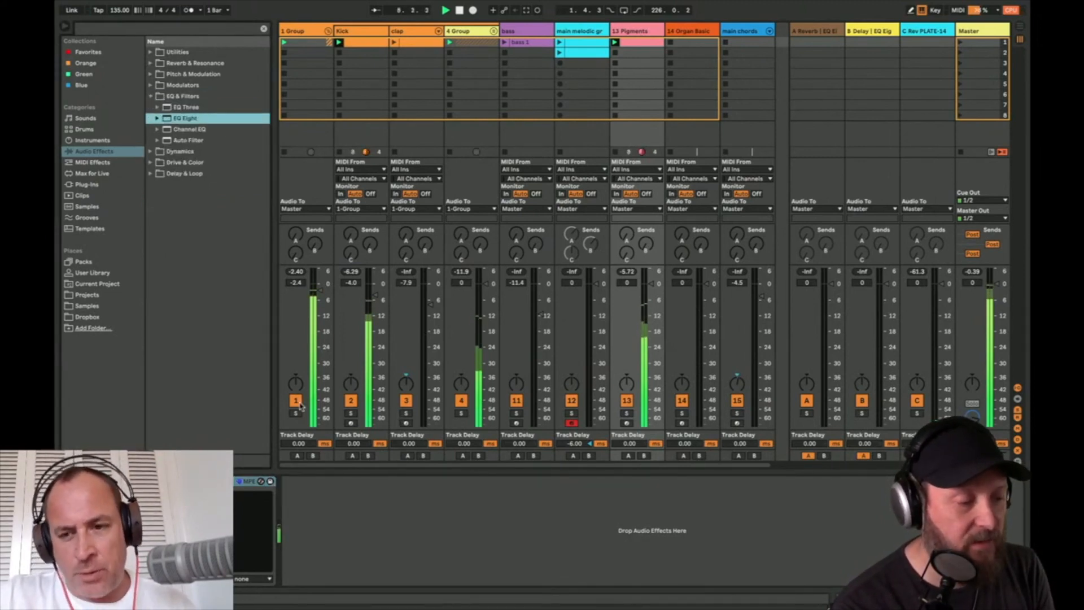
left_click(295, 400)
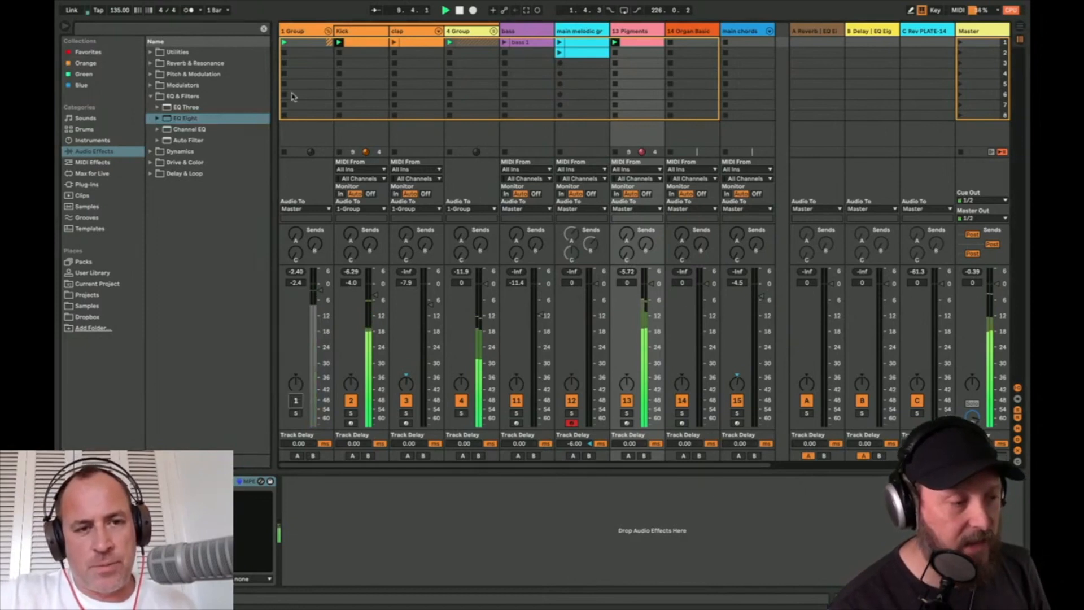
key("Up")
key("Up")
key("Left")
key("Right")
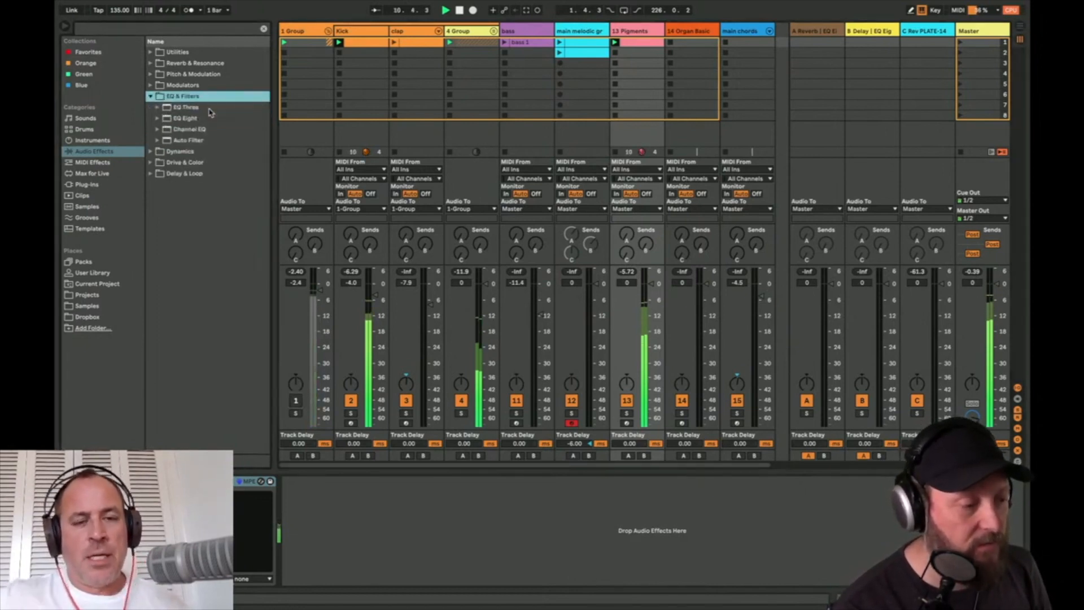
key("Down")
key("Down")
key("Return")
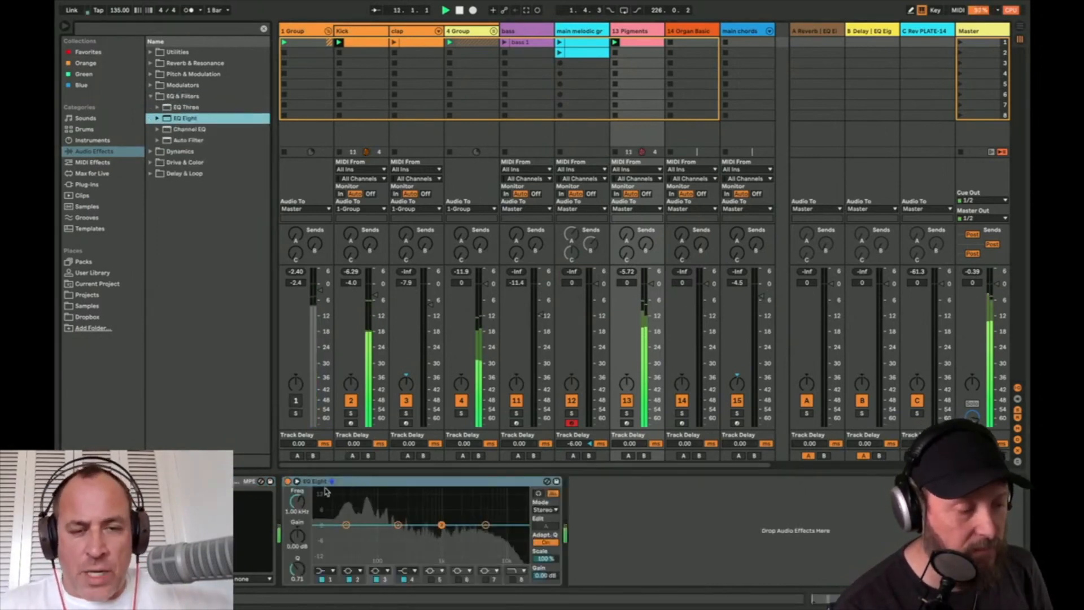
Step: Enlarge the EQ Eight display, pull band 1 to 24.1 Hz at -12.2 dB and boost band 2 by 2.77 dB around 1.49 kHz
left_click(297, 481)
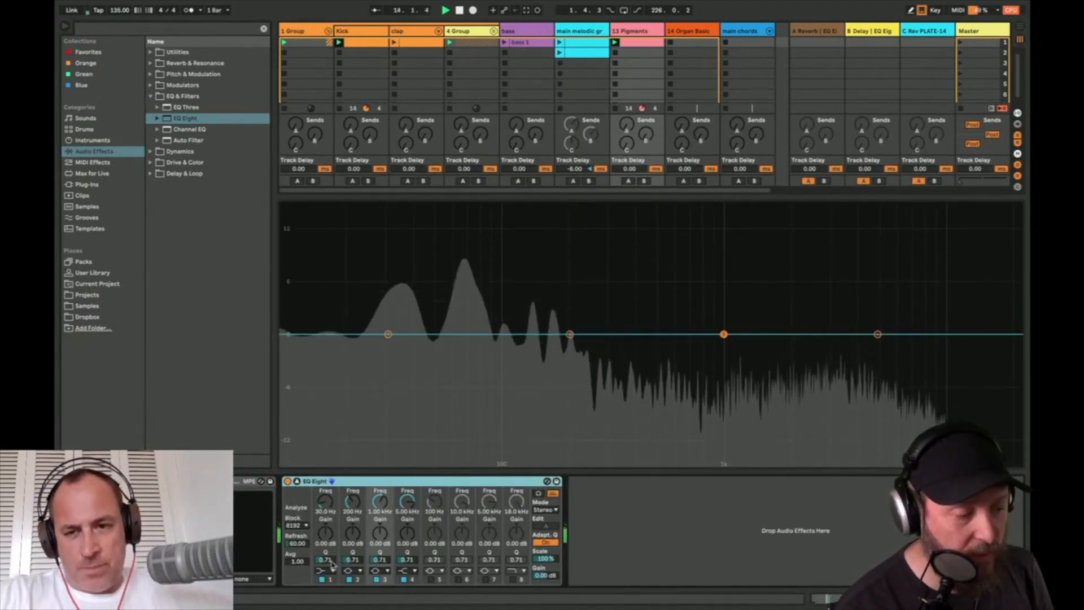
left_click_drag(387, 334, 366, 439)
left_click_drag(570, 334, 765, 308)
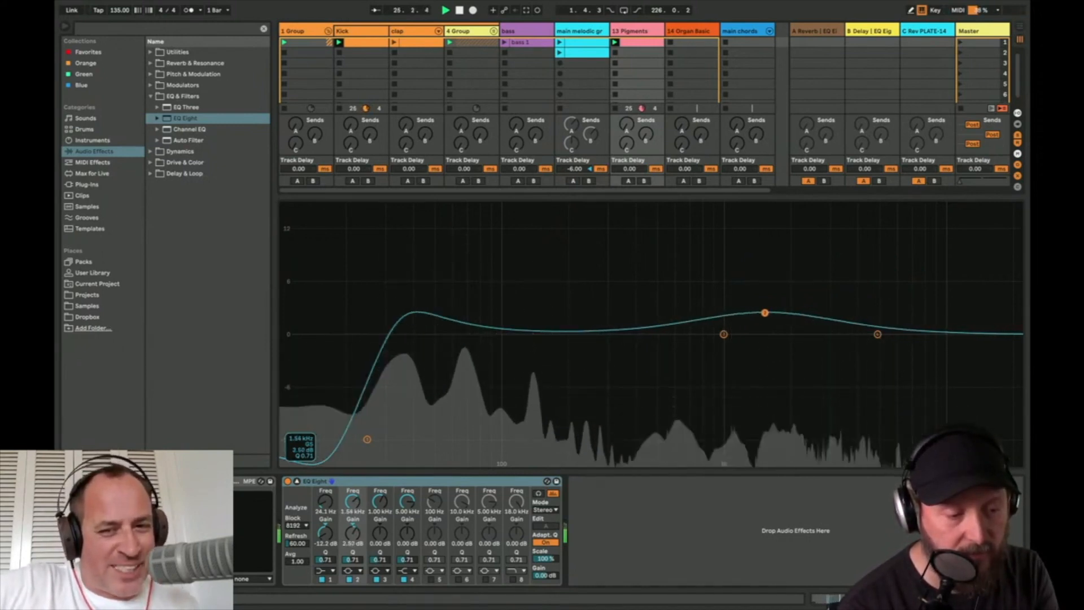
mouse_move(764, 309)
left_mouse_down()
mouse_move(765, 210)
mouse_move(761, 310)
left_mouse_up()
Step: Look through the Dynamics, Drive & Color and EQ & Filters effect folders and stop playback
left_click(180, 151)
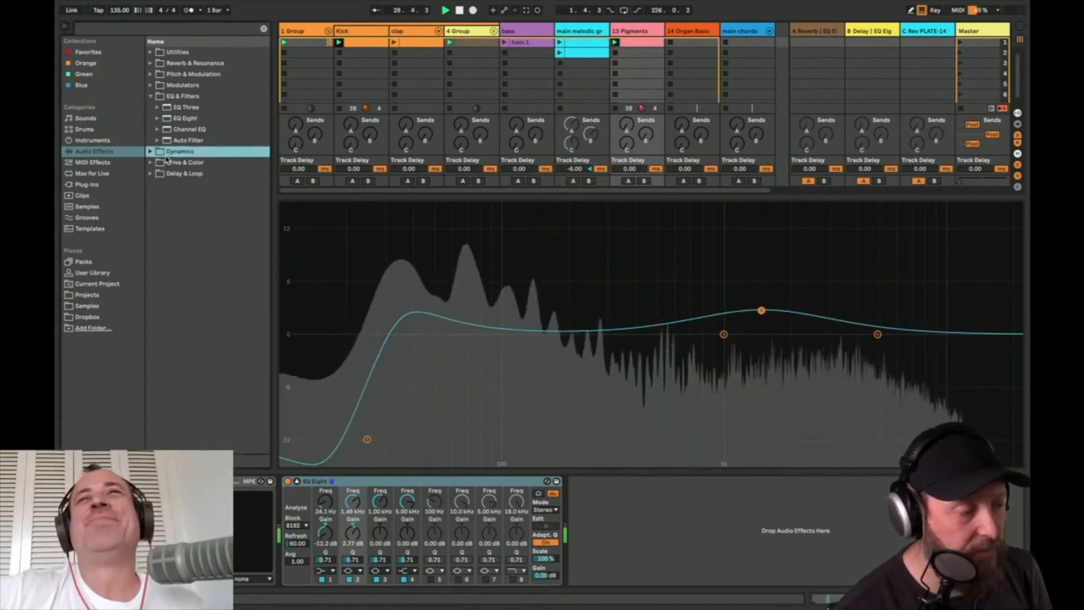
left_click(179, 151)
left_click(175, 174)
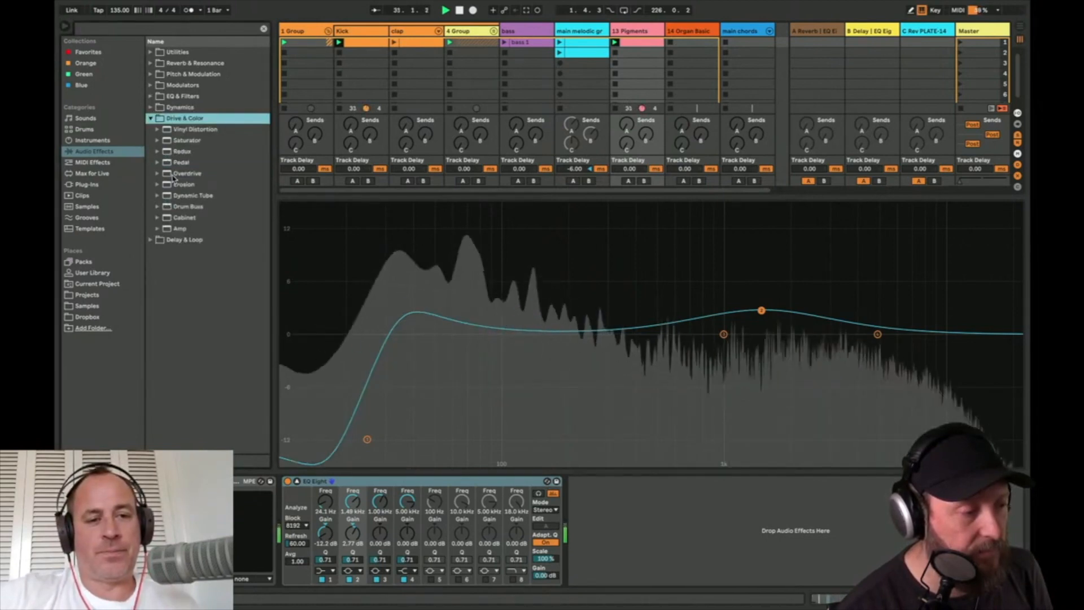
key("Up")
key("Up")
key("Up")
key("Up")
key("Up")
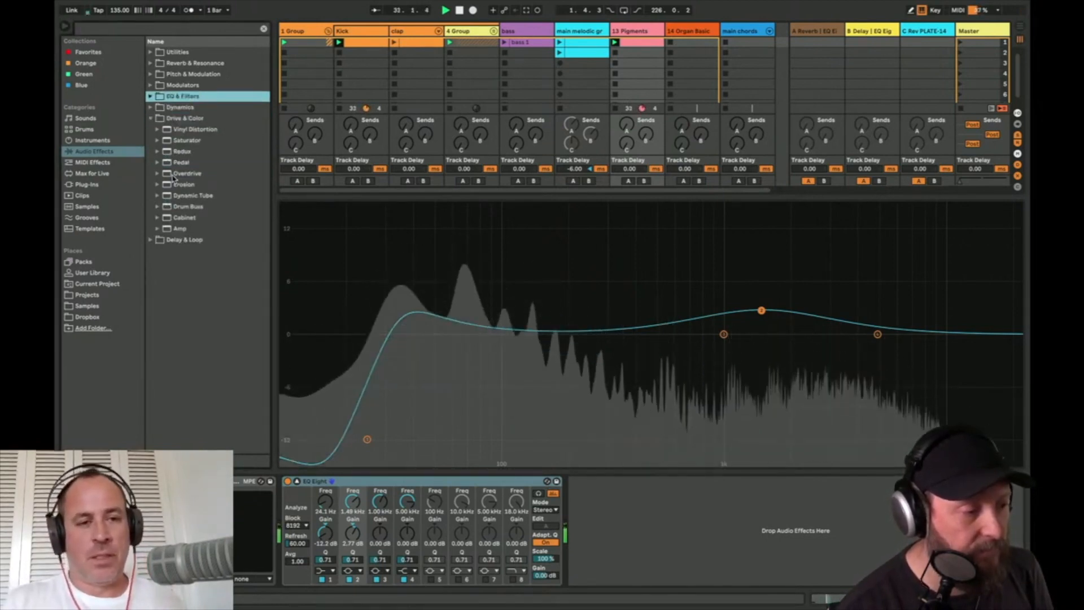
key("Down")
key("Down")
key("Down")
key("Right")
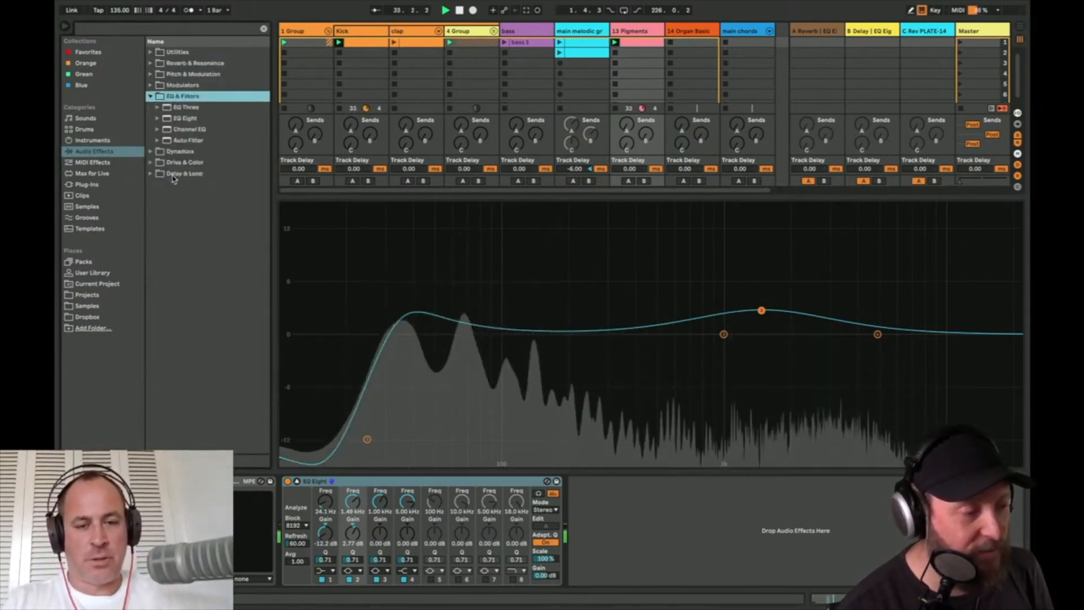
key("space")
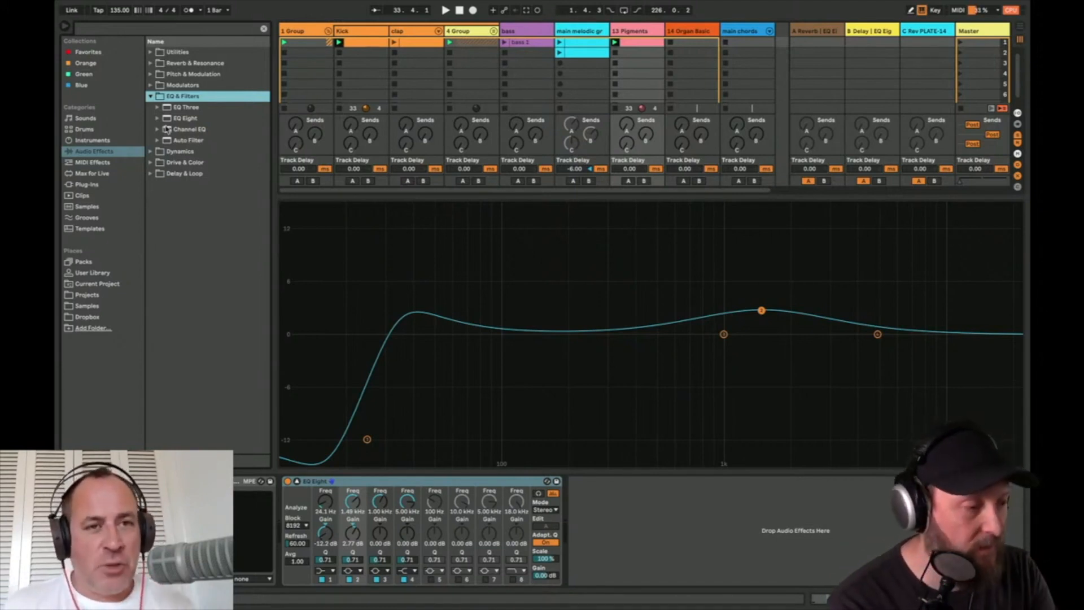
Step: Load a Glue Compressor from the Dynamics effects after the EQ Eight on the Pigments track
left_click(192, 65)
key("Down")
key("Down")
key("Down")
key("Down")
key("Down")
key("Down")
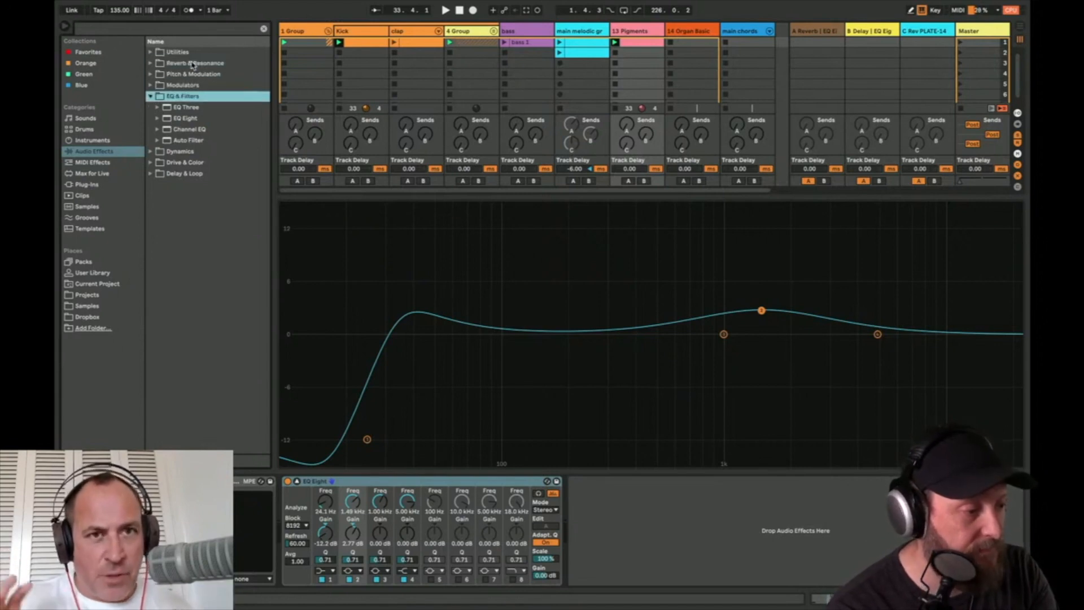
key("Down")
key("Down")
key("Down")
key("Down")
key("Down")
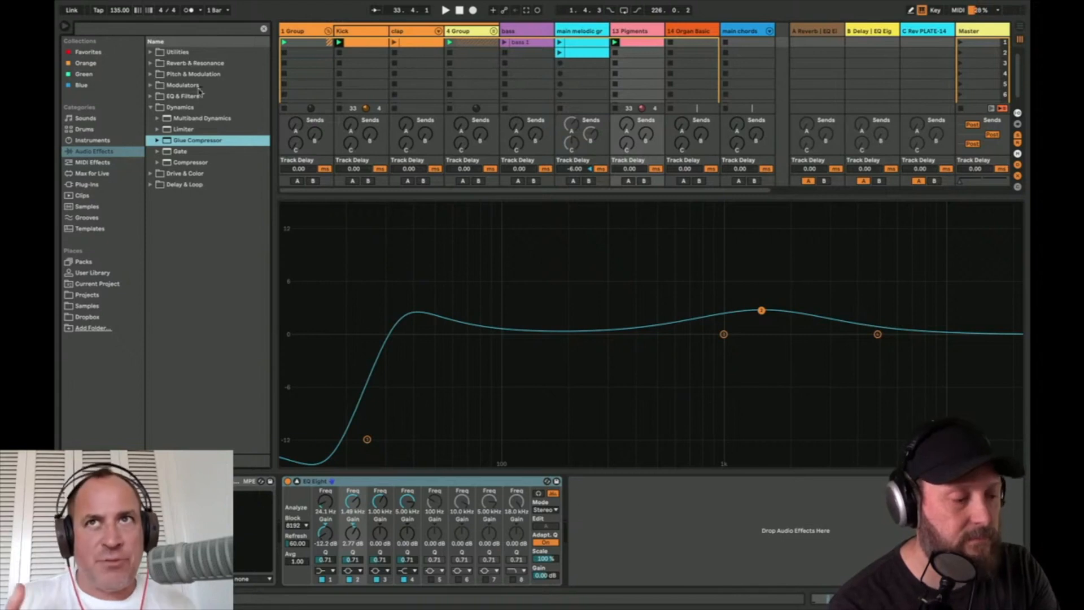
key("Return")
Step: Raise the Glue Compressor's Makeup to 15.4 dB with the loop playing
left_click_drag(648, 194, 642, 275)
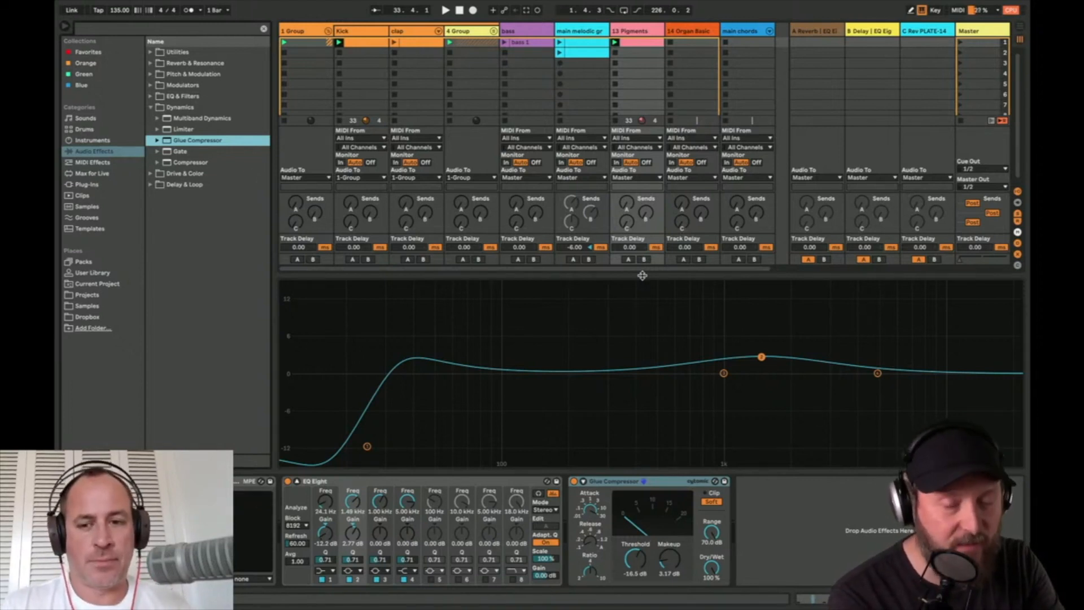
key("space")
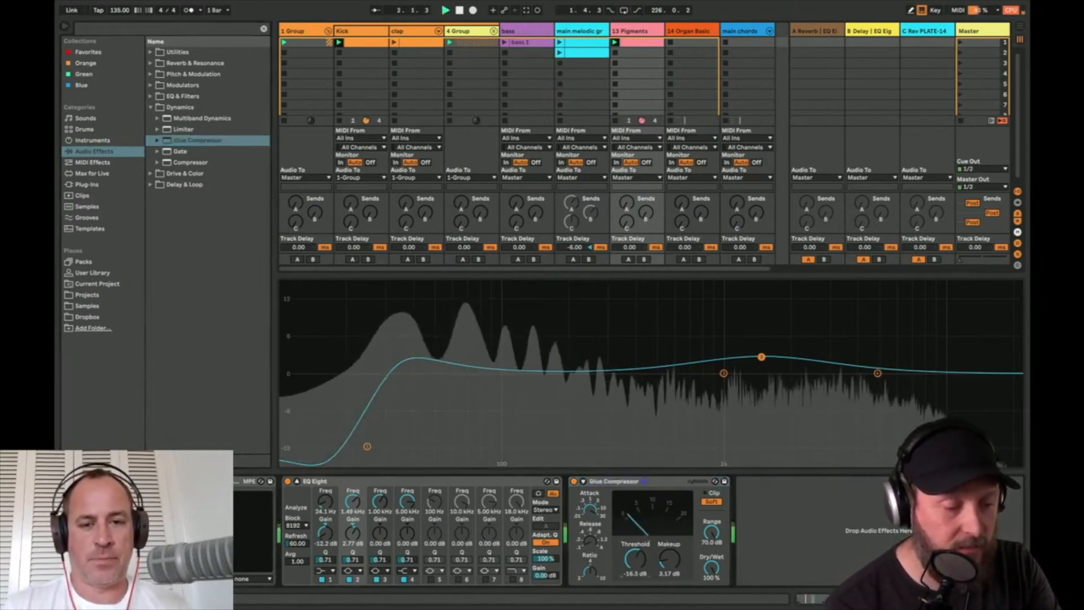
left_click_drag(670, 559, 670, 500)
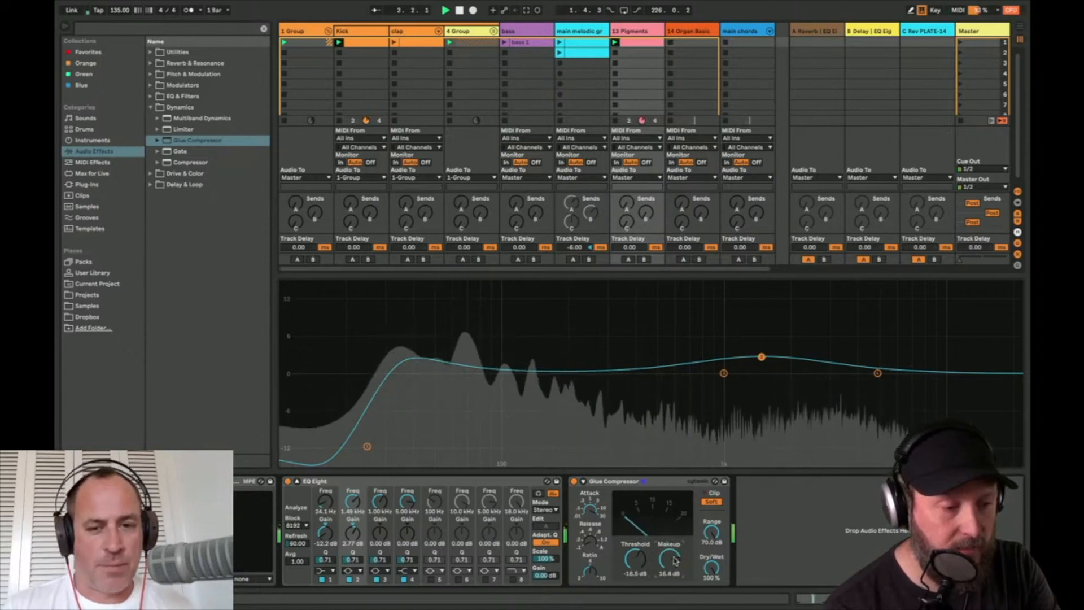
Step: Show the mixer faders, lower the Pigments track volume to -5.6 dB and pull EQ band 1 down to -13.3 dB during playback
left_click_drag(670, 278, 670, 364)
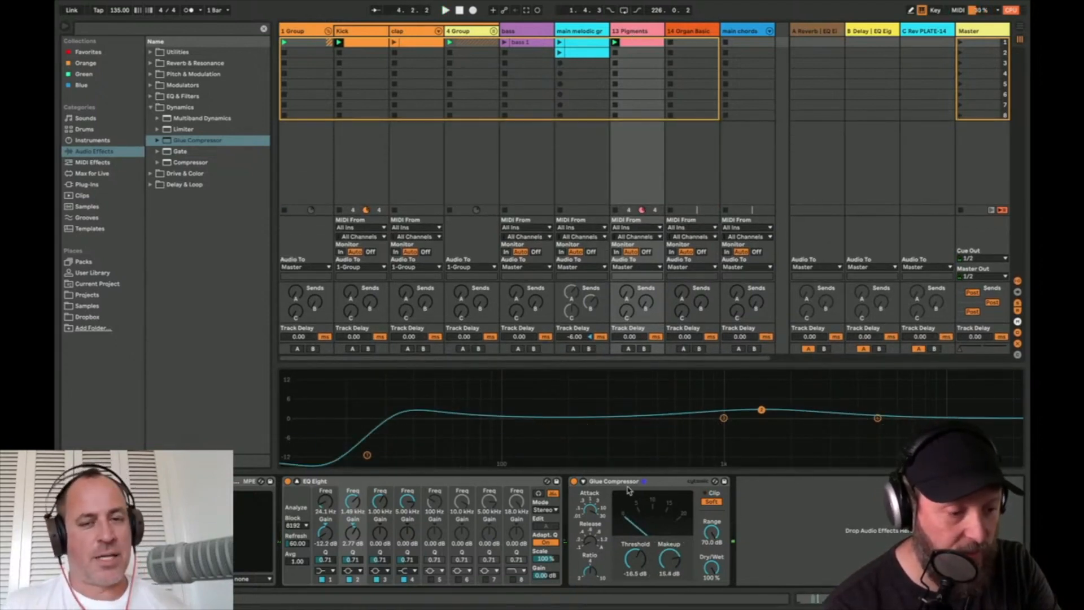
left_click(1019, 283)
key("space")
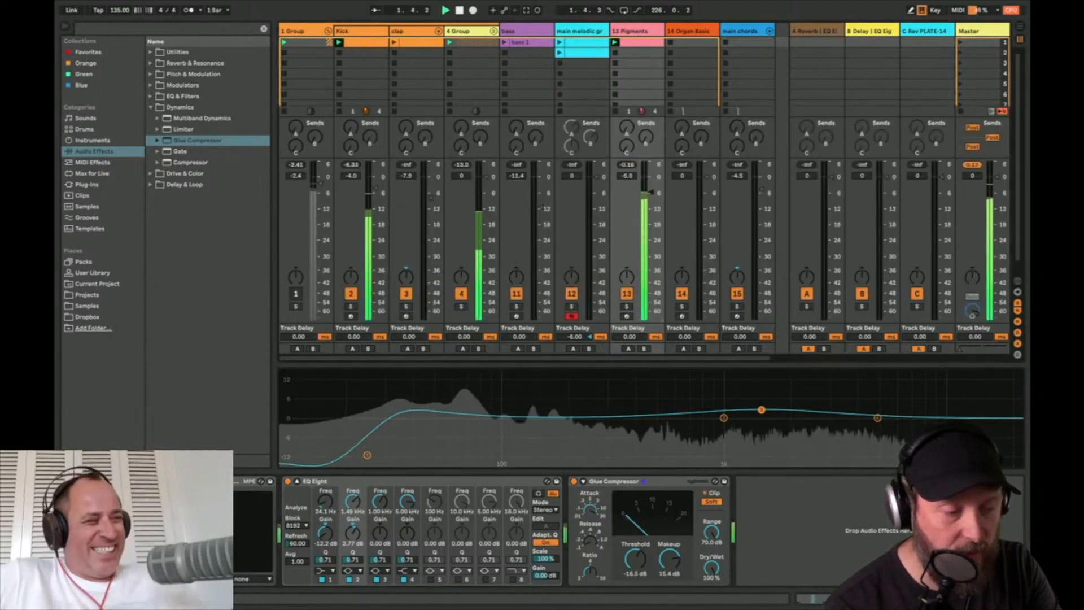
left_click_drag(367, 455, 368, 460)
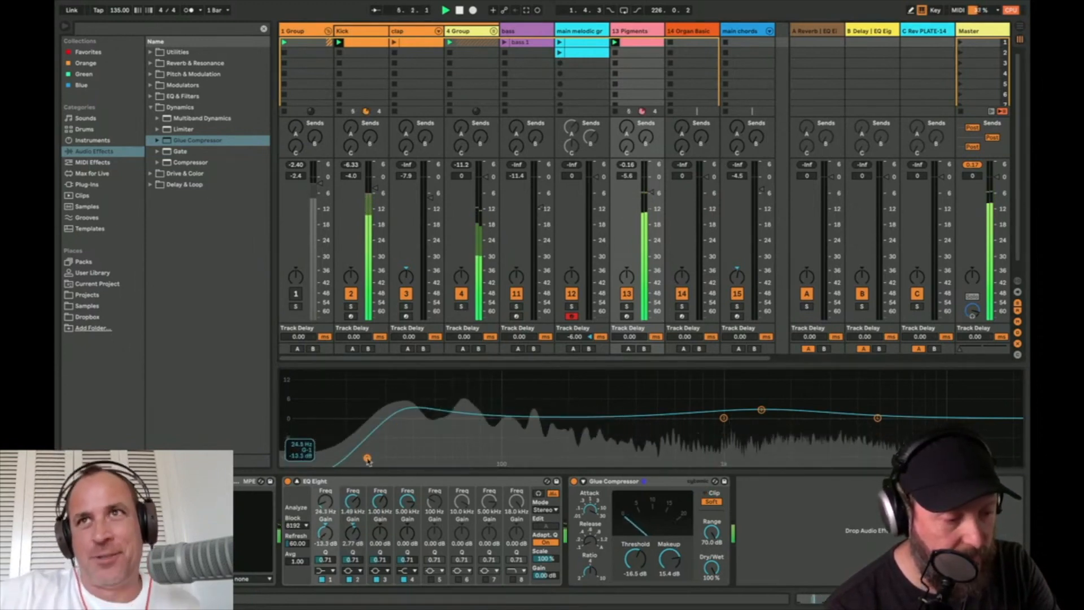
key("space")
Step: Adjust the Noise 1 and oscillator levels in Pigments' Utility Engine with playback running, and close the plug-in window
key("super+alt+p")
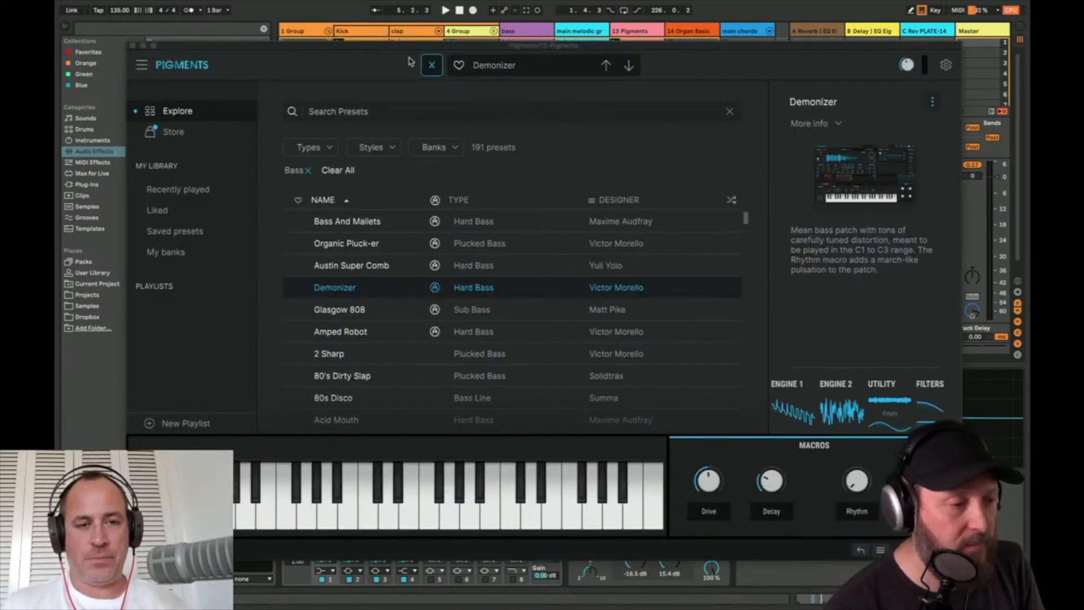
left_click(432, 68)
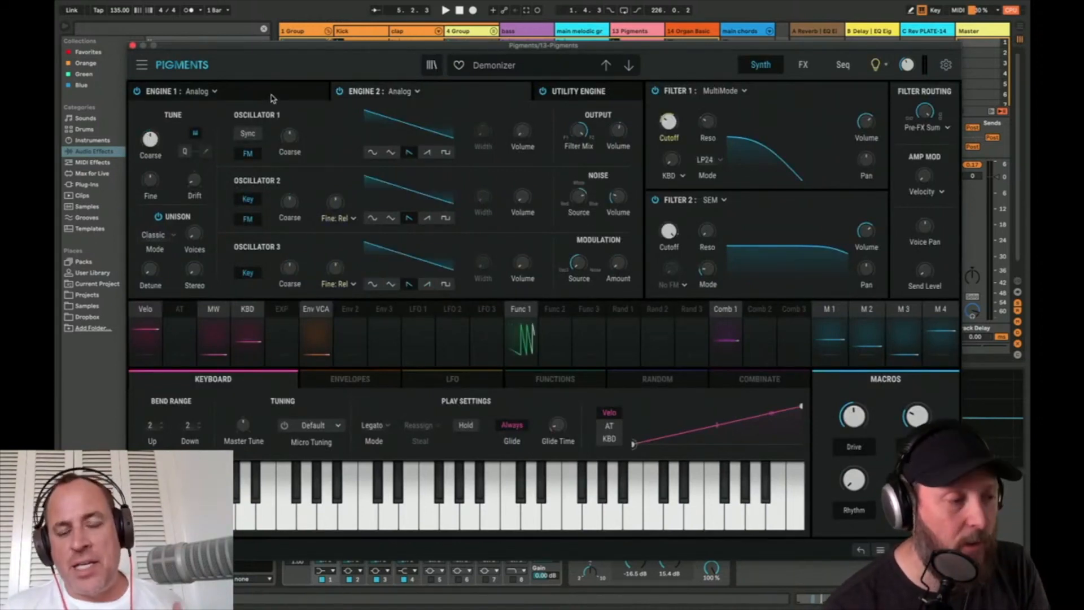
left_click(587, 95)
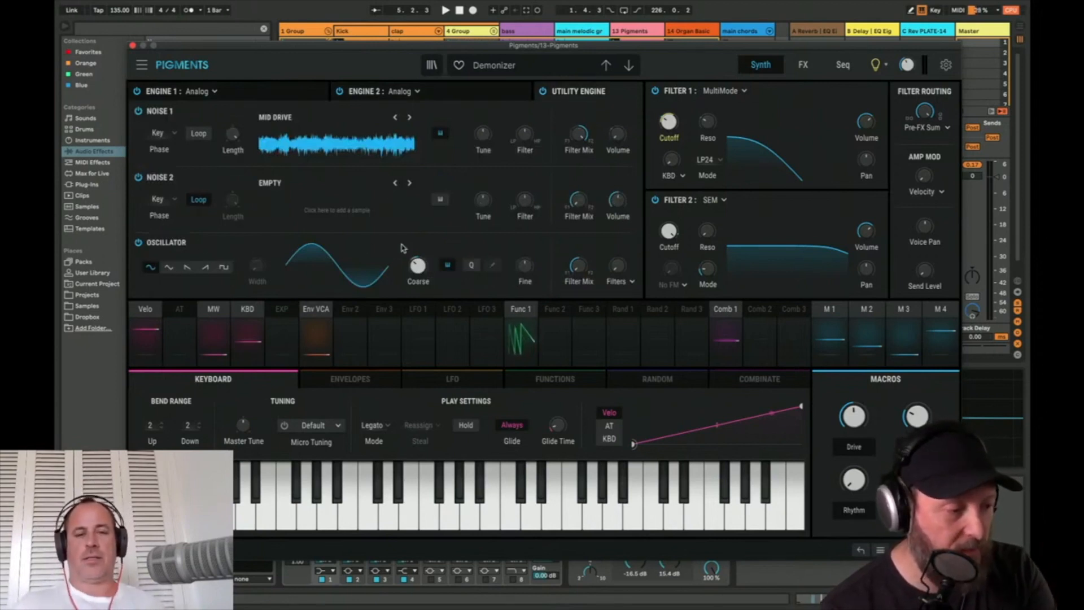
mouse_move(423, 262)
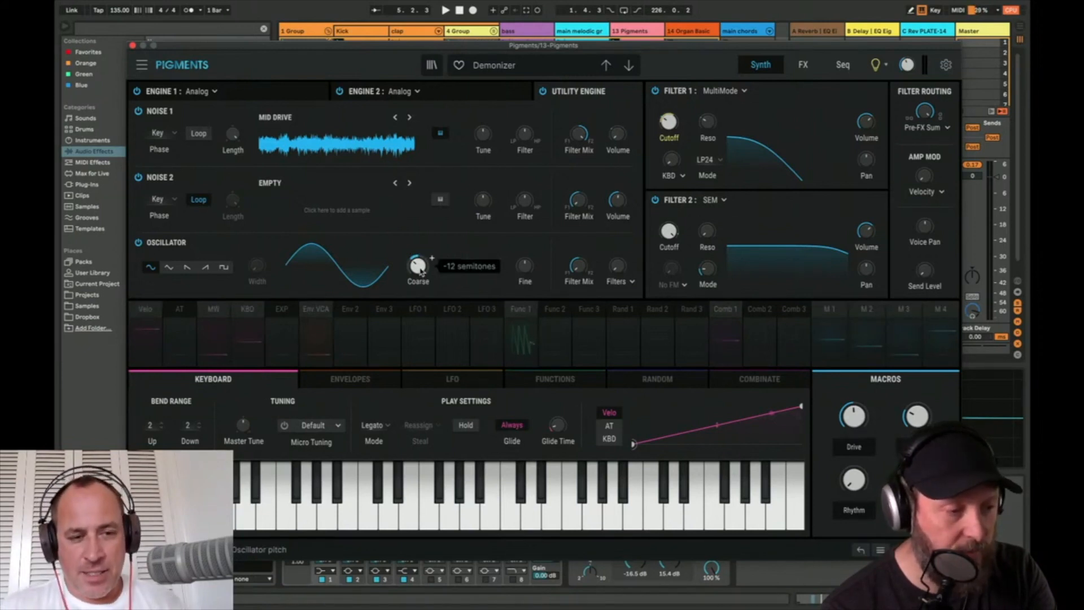
key("space")
left_click_drag(620, 138, 620, 150)
mouse_move(619, 267)
left_mouse_down()
mouse_move(619, 225)
mouse_move(620, 272)
left_mouse_up()
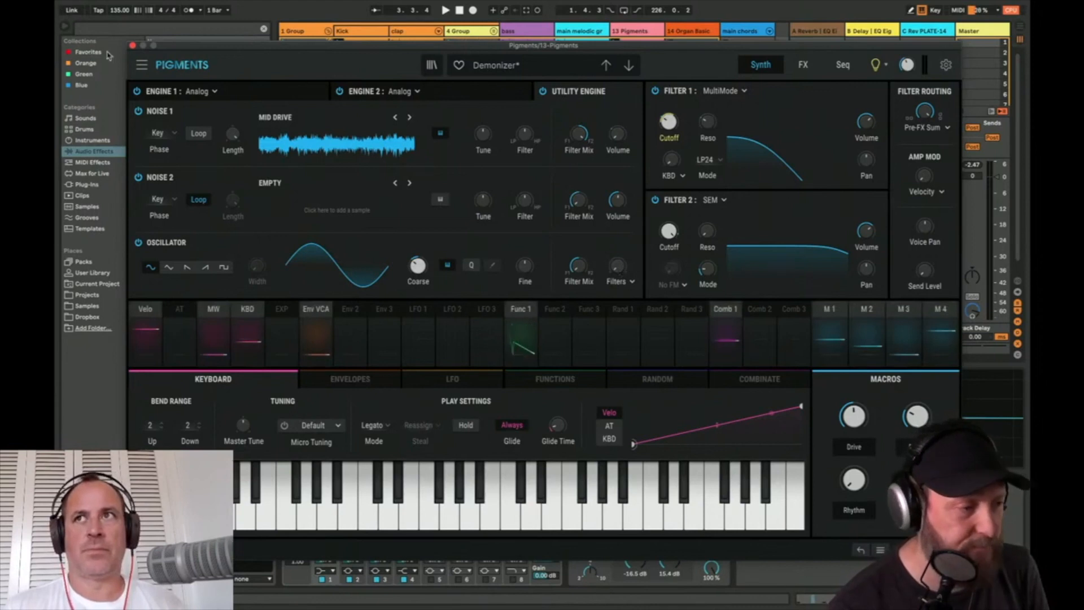
left_click(132, 45)
Step: Group the Pigments device into an Instrument Rack and add Operator as a second chain
left_click(231, 482)
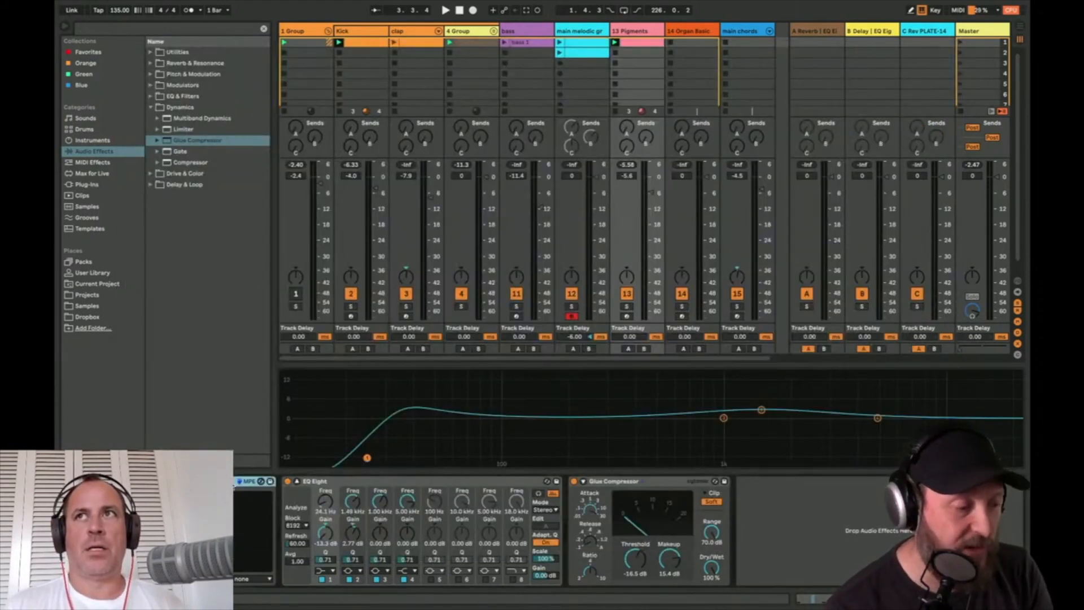
key("ctrl+g")
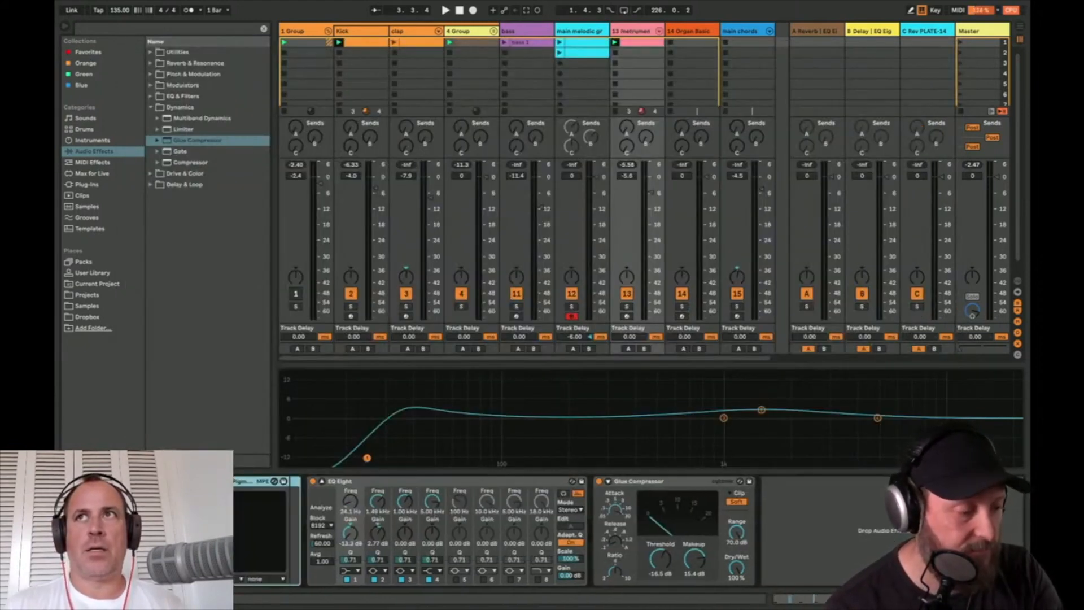
key("space")
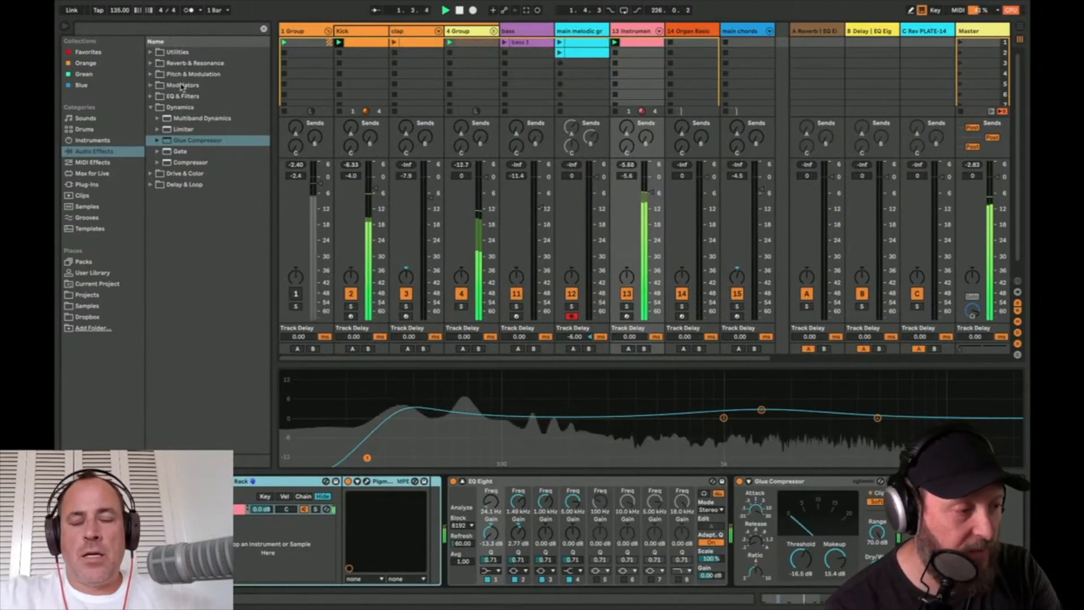
left_click(110, 141)
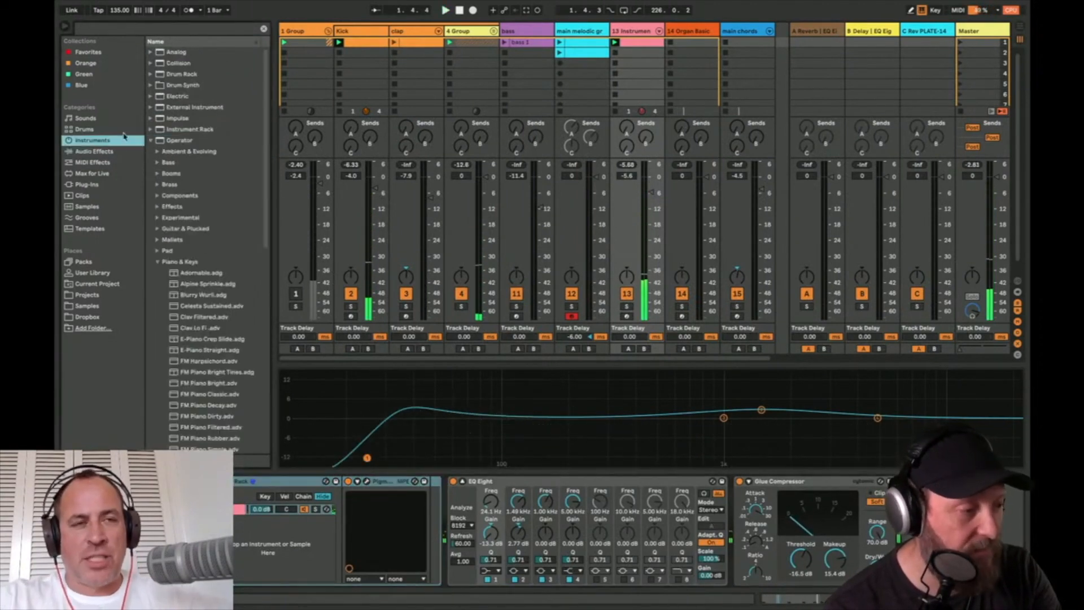
left_click_drag(170, 141, 265, 548)
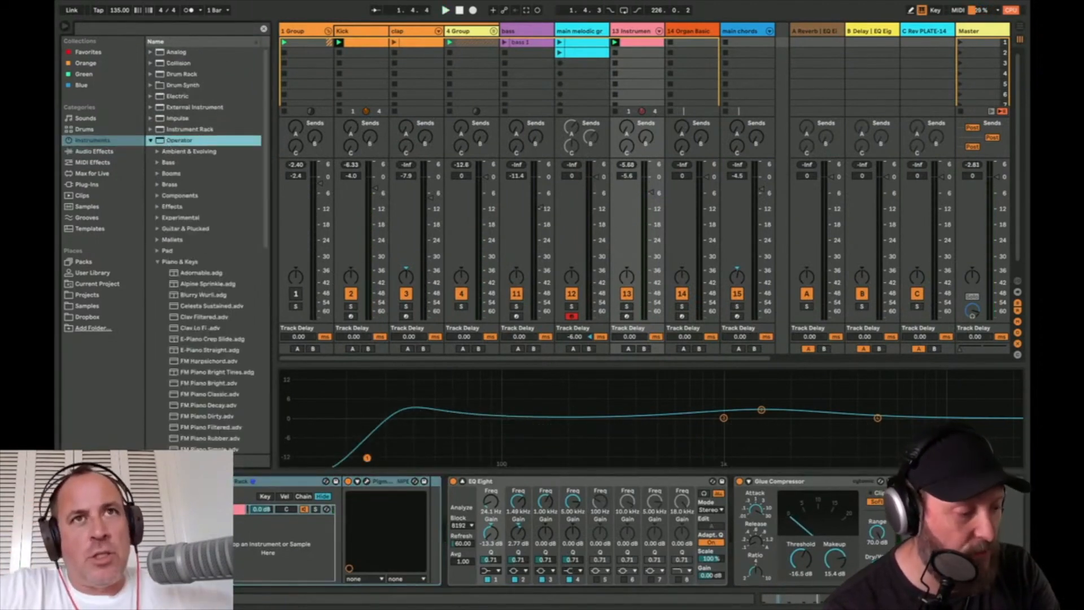
Step: Set Operator's oscillator A Coarse to 0.5 and mute the Pigments chain to hear Operator with the loop playing
key("space")
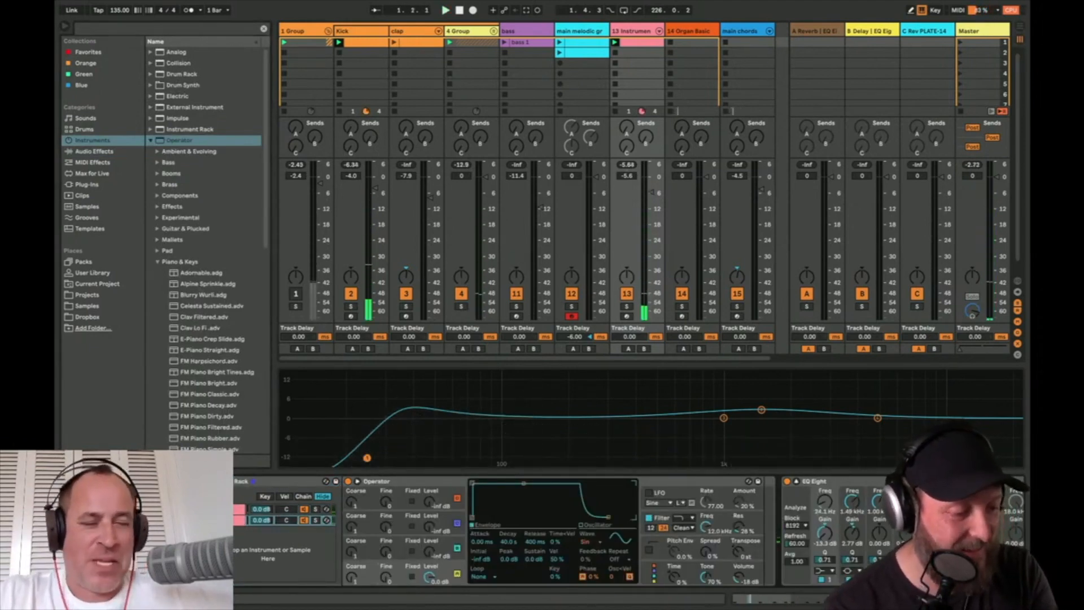
left_click_drag(354, 582, 355, 588)
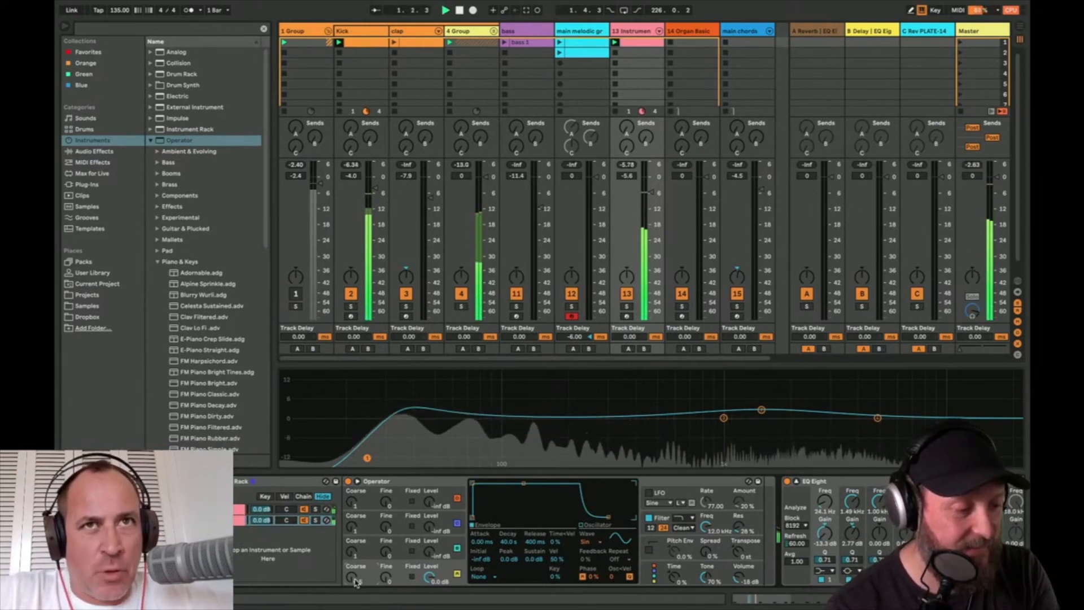
left_click(305, 510)
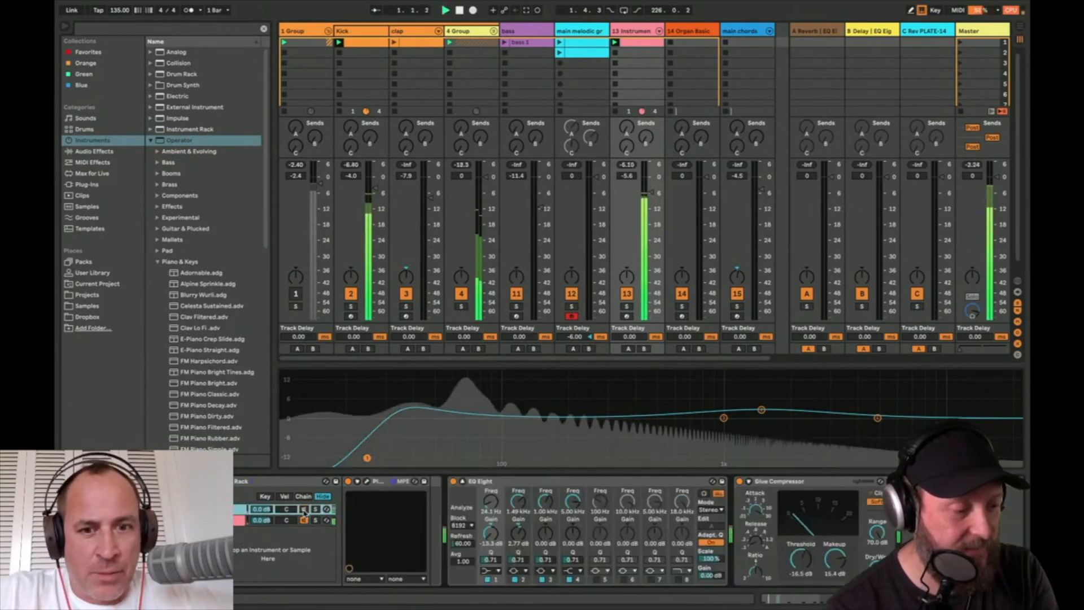
left_click(238, 521)
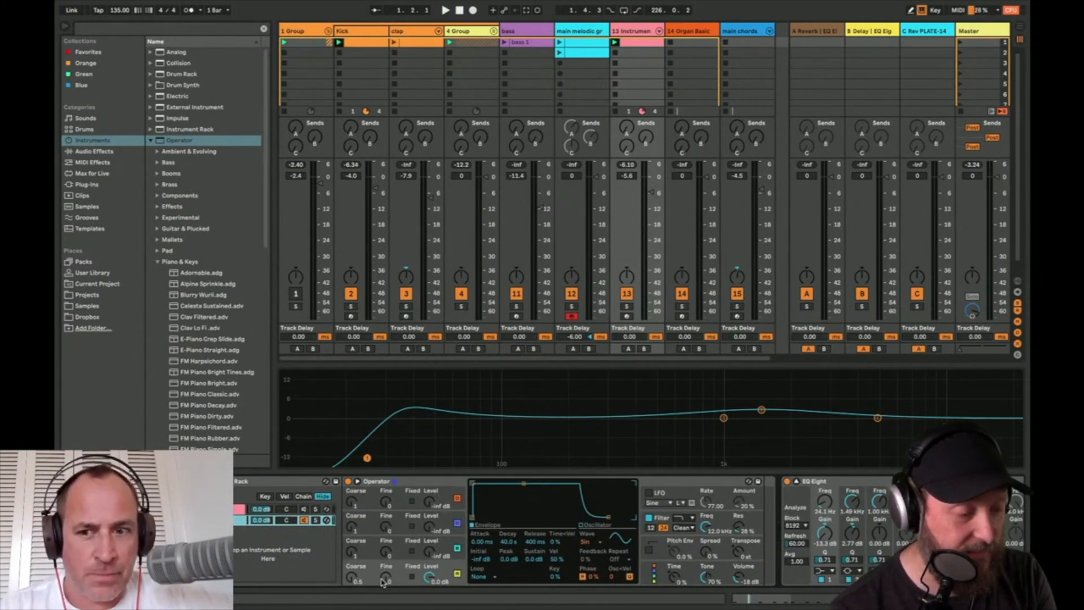
key("space")
left_click(354, 553)
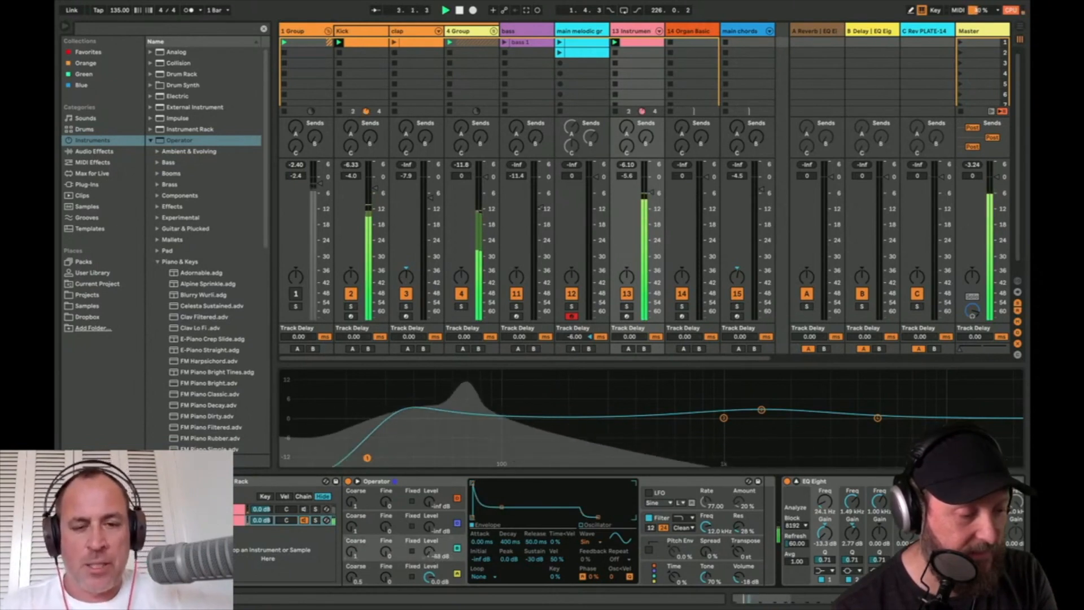
left_click(355, 581)
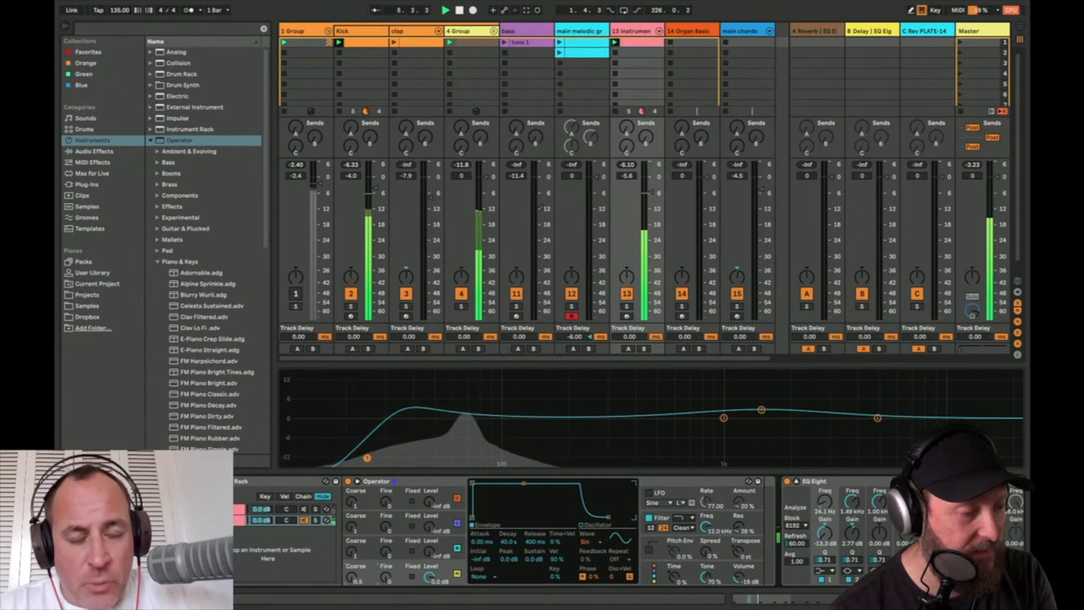
Step: Add a Pitch MIDI effect before Operator in its chain and set its pitch to -12 st
left_click(100, 162)
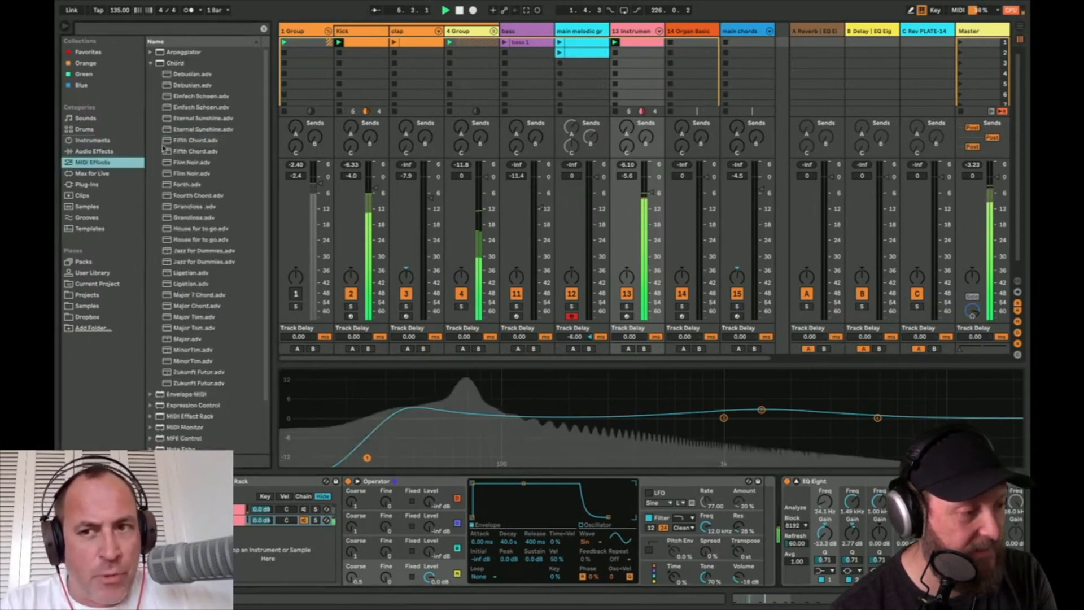
left_click(163, 65)
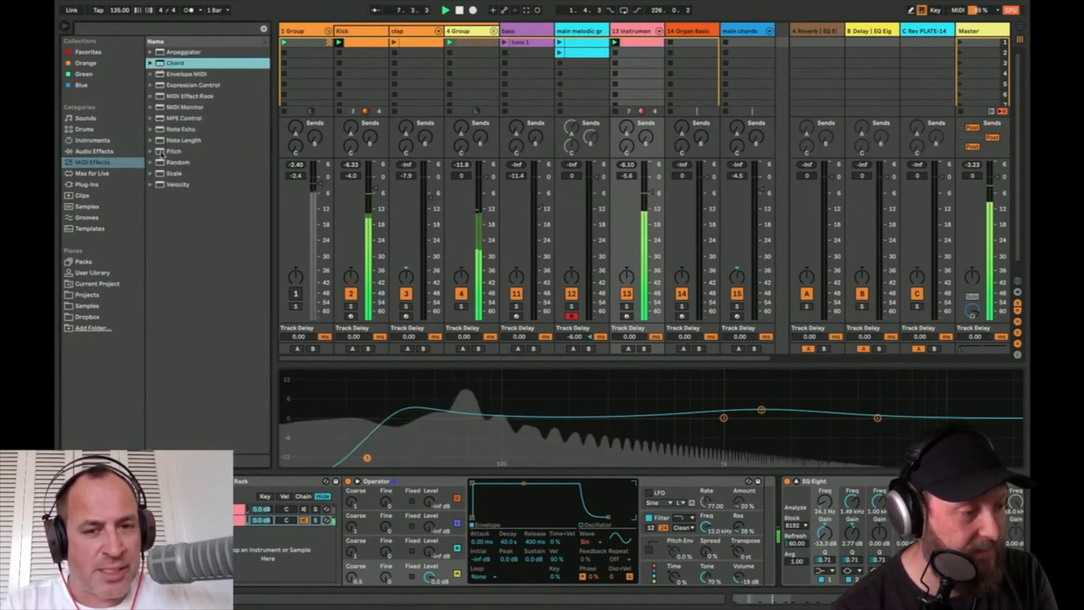
left_click_drag(162, 152, 348, 524)
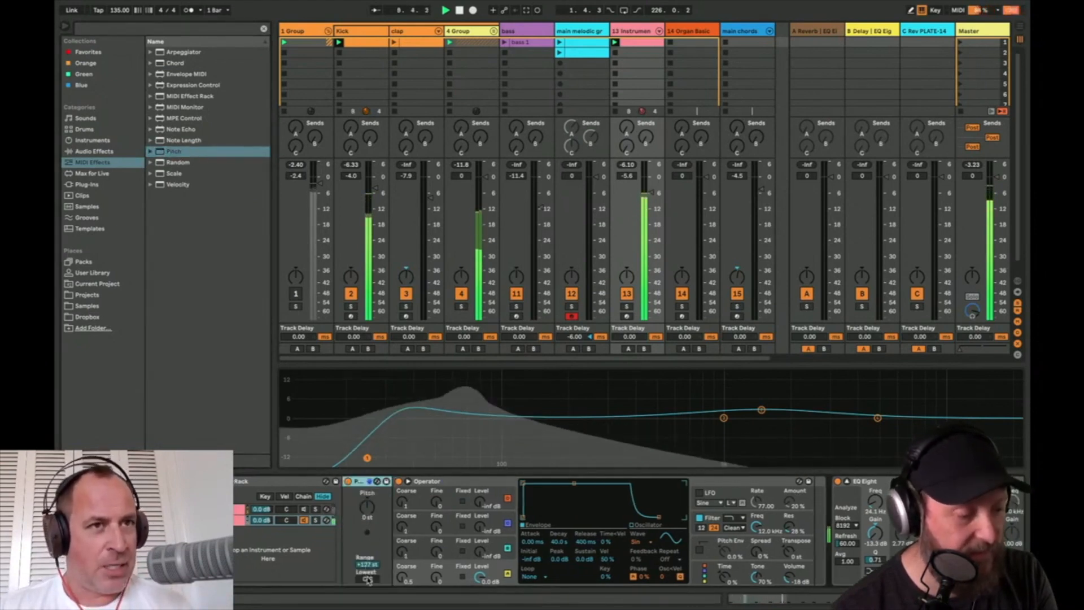
left_click_drag(367, 505, 368, 507)
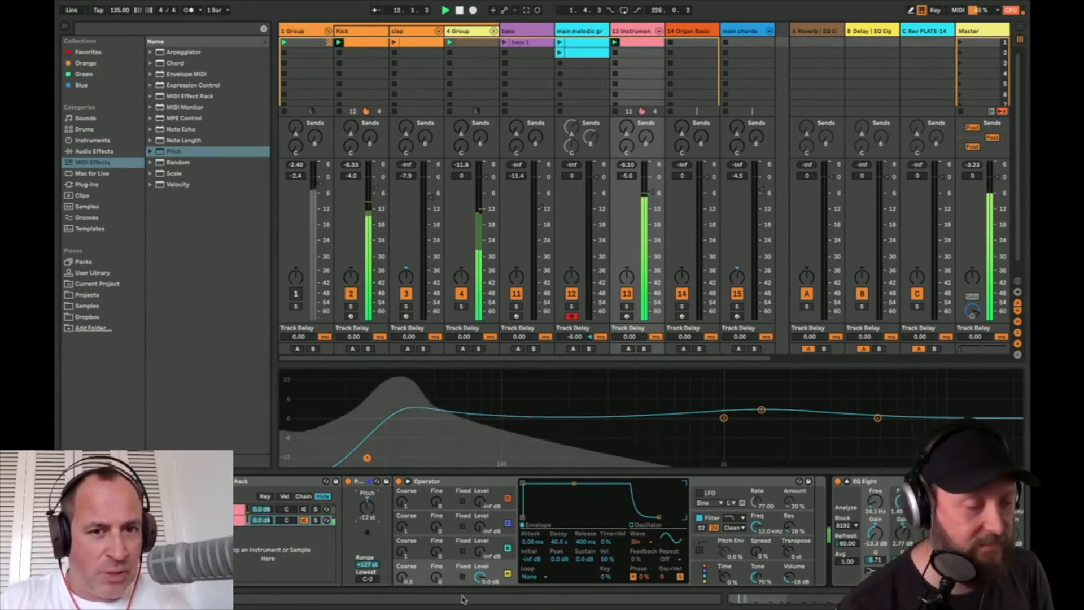
Step: Set Operator's oscillator B Coarse to 0.5 and its level to about -26 dB, and reactivate the Pigments chain
left_click(399, 550)
left_click_drag(481, 555, 481, 539)
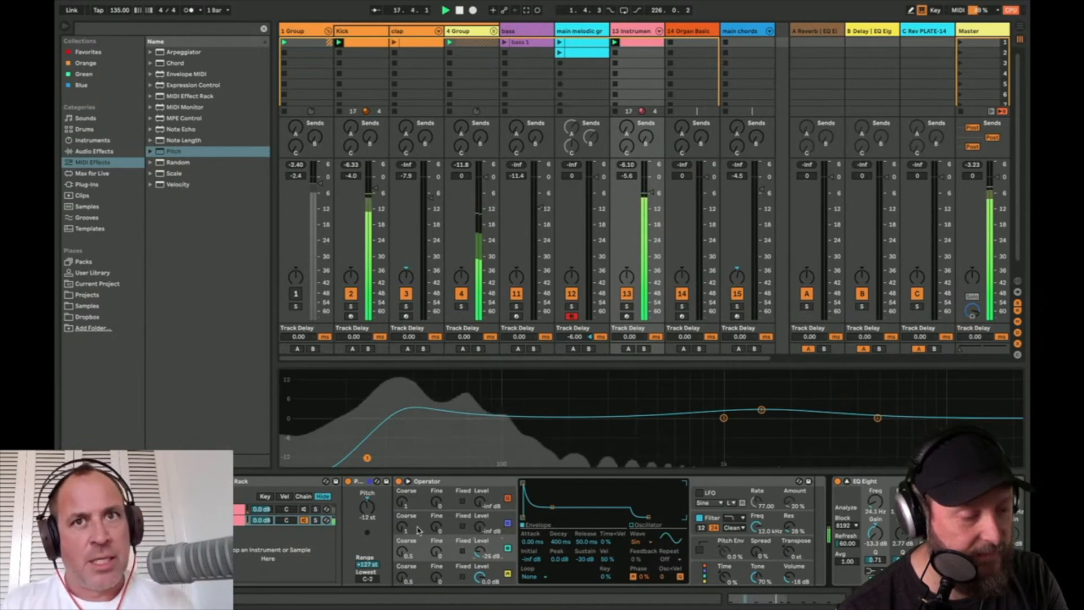
left_click(303, 511)
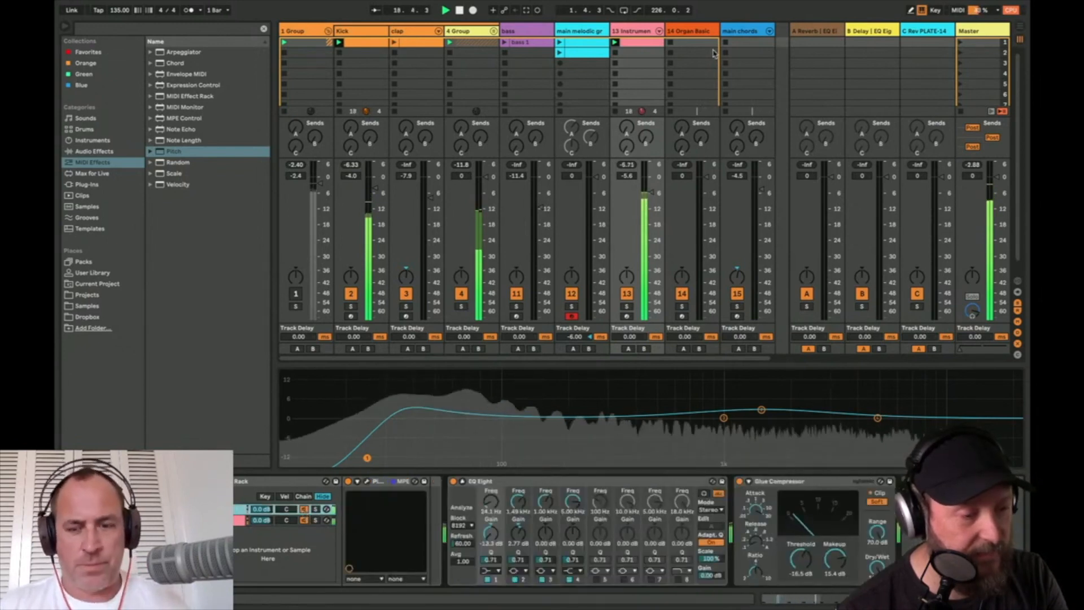
Step: Show the rack's chains in the mixer and set Pigments to -1.0 dB and Operator to -4.6 dB, muting Operator briefly to compare
left_click(658, 32)
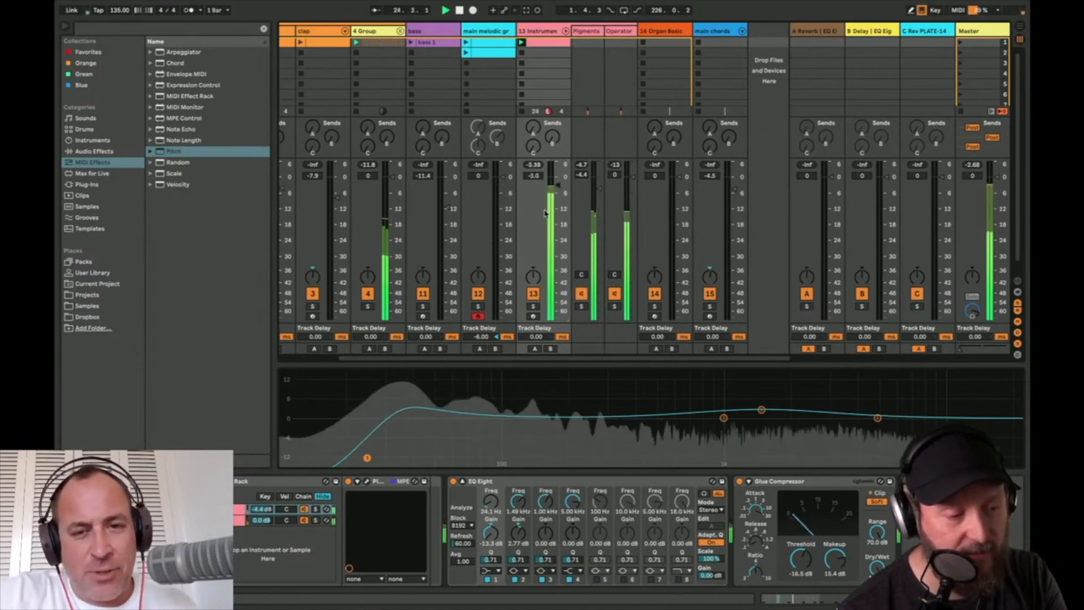
scroll(504, 273, "left", 2)
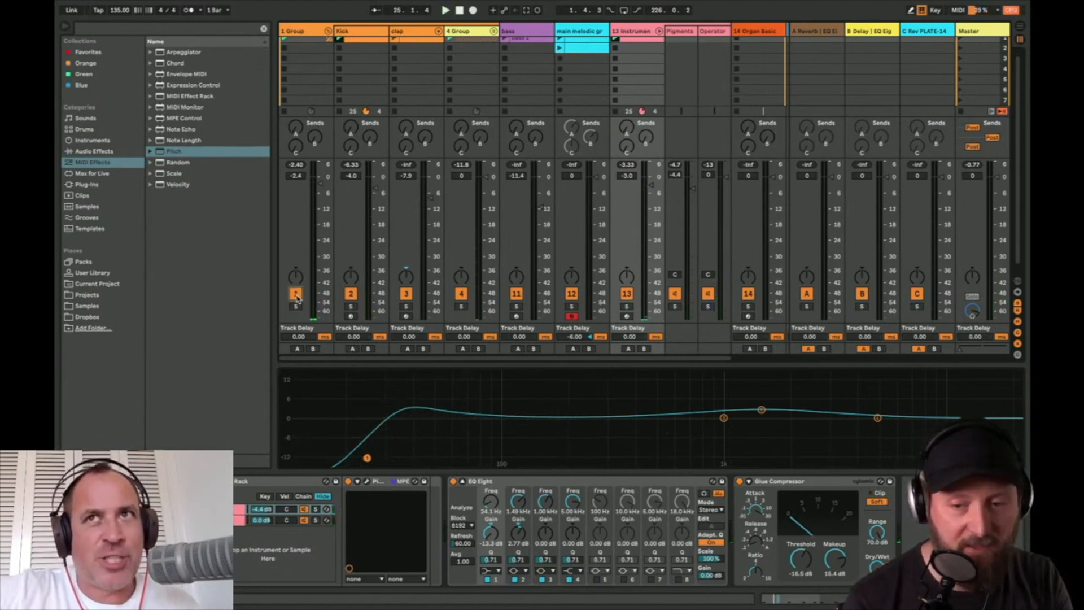
key("space")
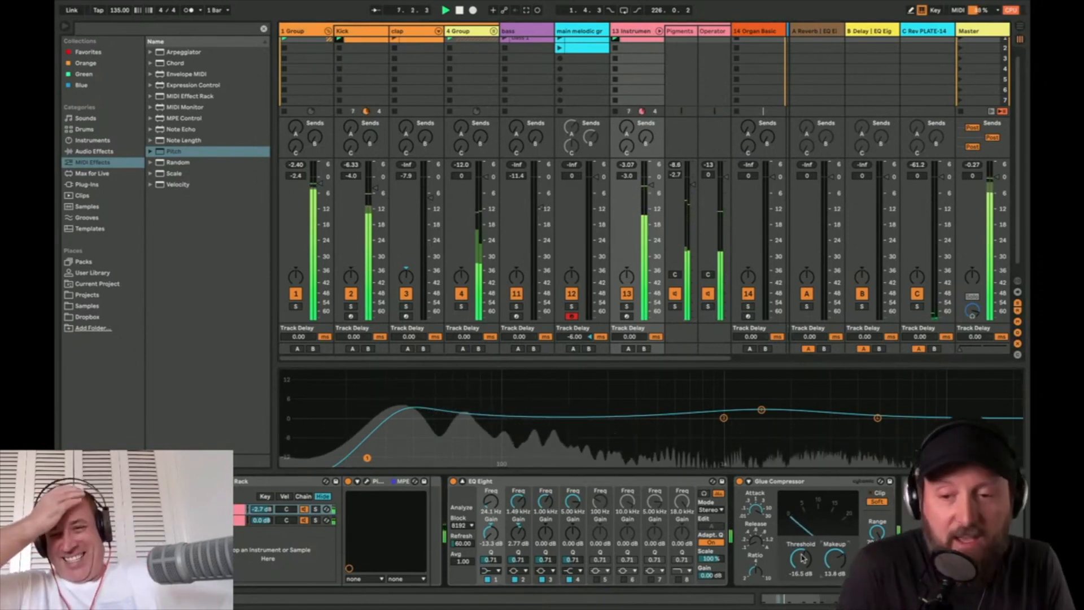
left_click(710, 294)
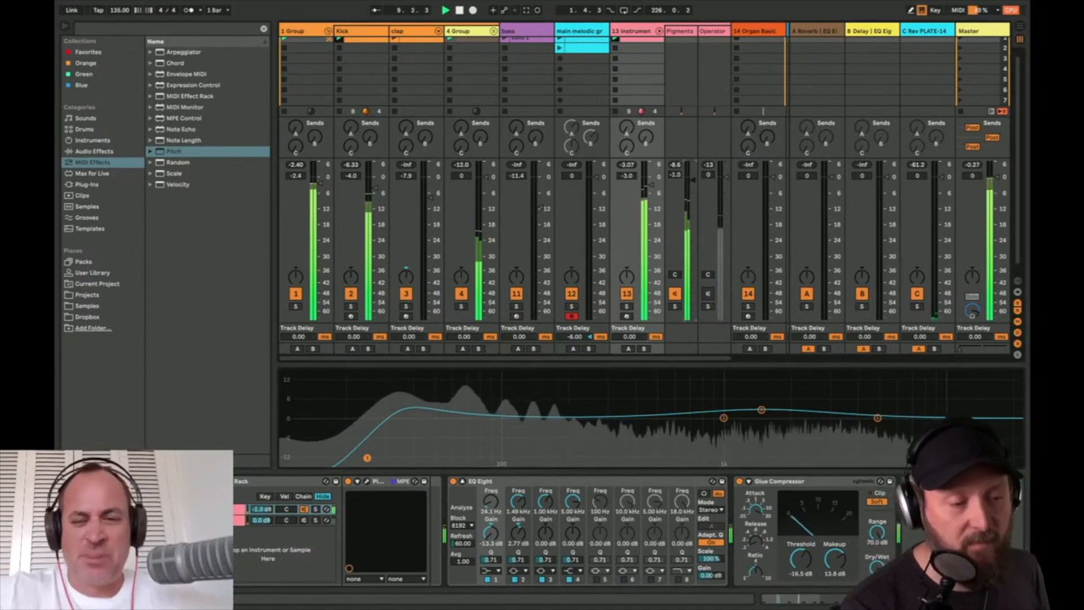
left_click(709, 294)
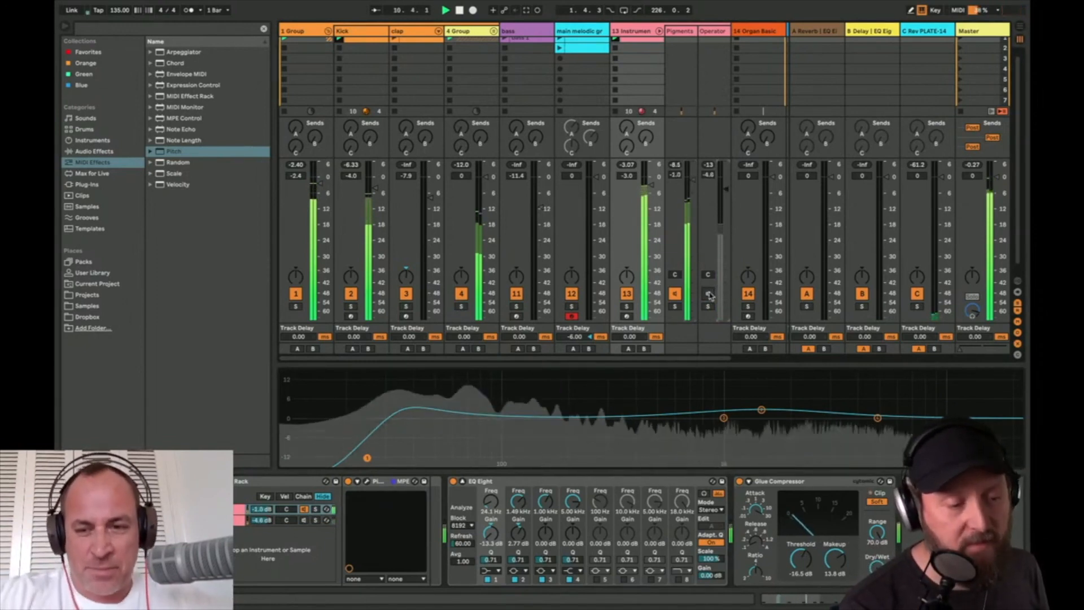
Step: Add an EQ Eight to the Pigments chain of the rack
left_click(681, 32)
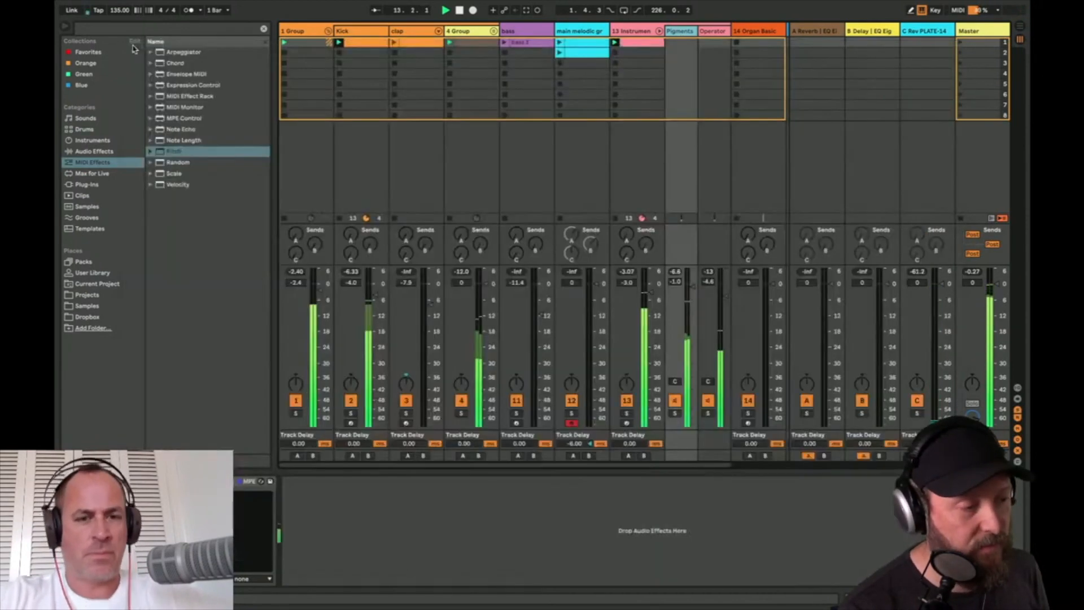
left_click(99, 151)
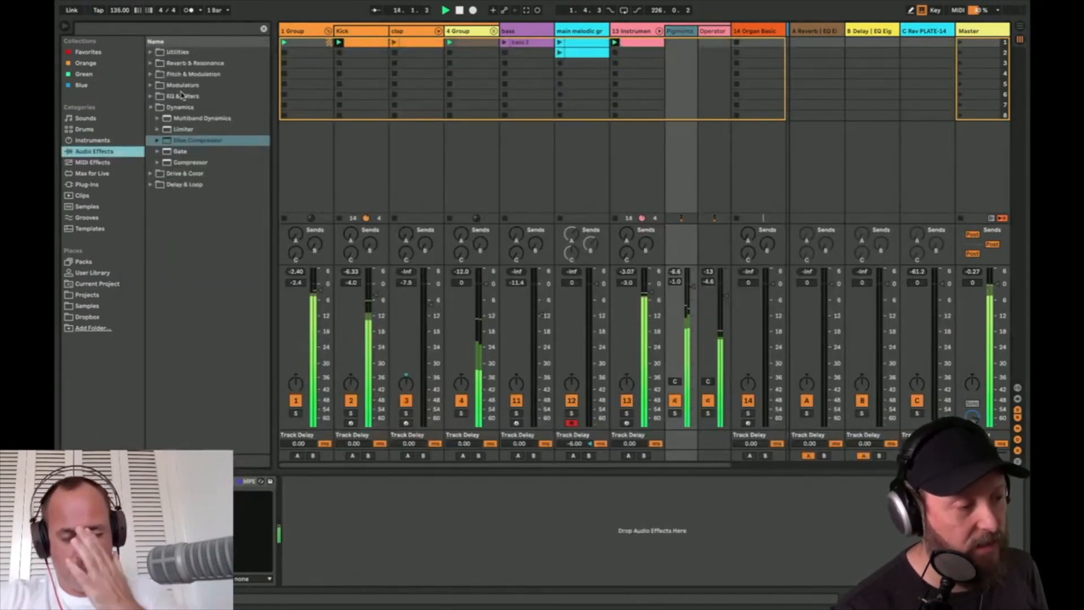
left_click(176, 113)
key("Left")
key("Up")
key("Right")
key("Down")
key("Down")
key("Down")
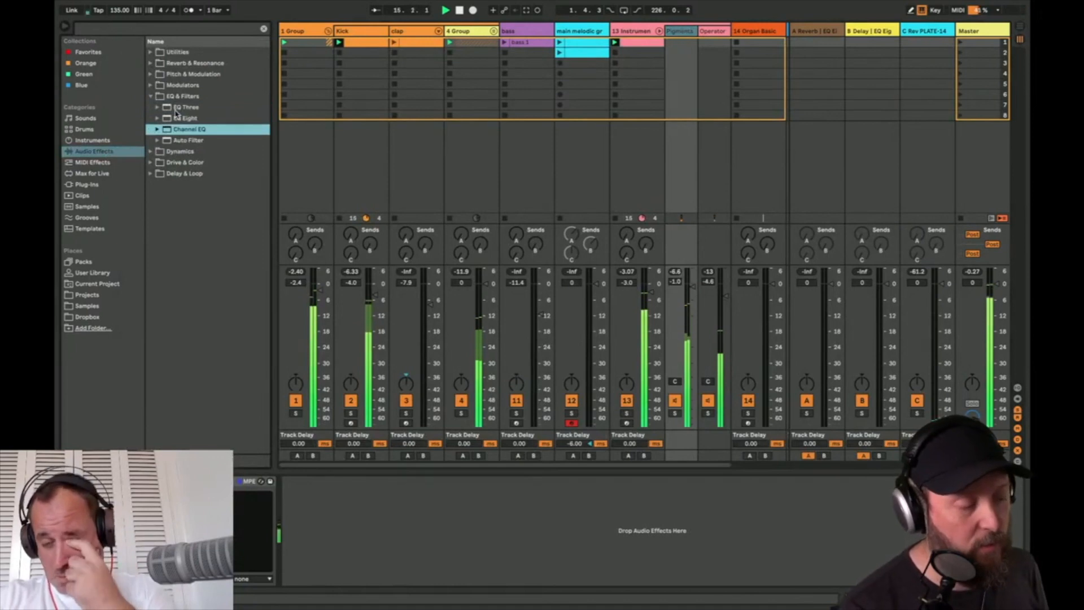
double_click(176, 114)
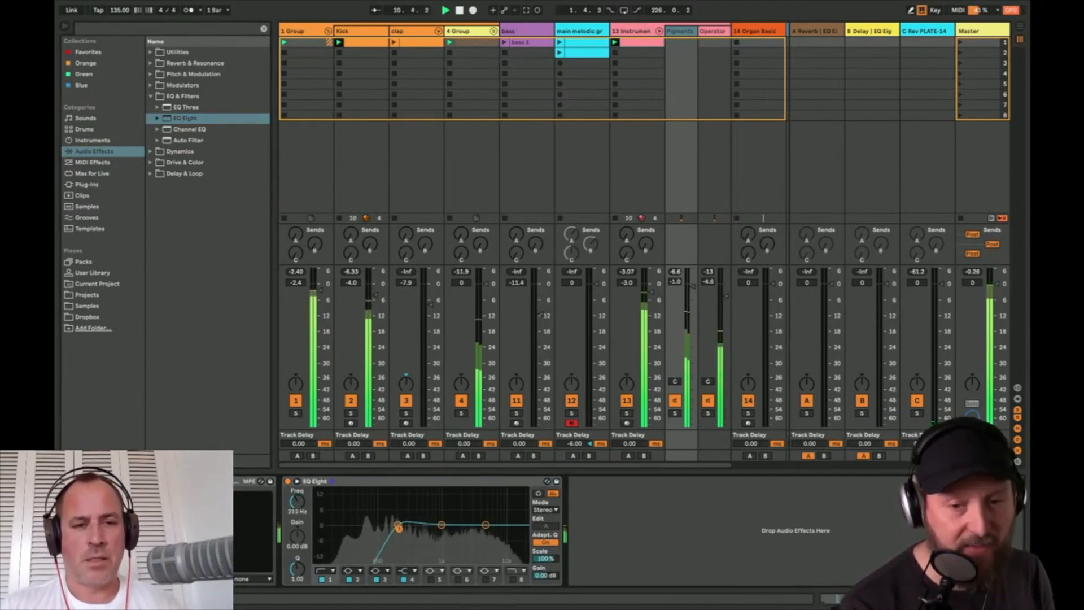
Step: Set the low cut of the Pigments chain's EQ Eight to 163 Hz and raise the Operator chain volume to 0.4 dB
left_click_drag(399, 529, 393, 532)
left_click_drag(726, 295, 727, 277)
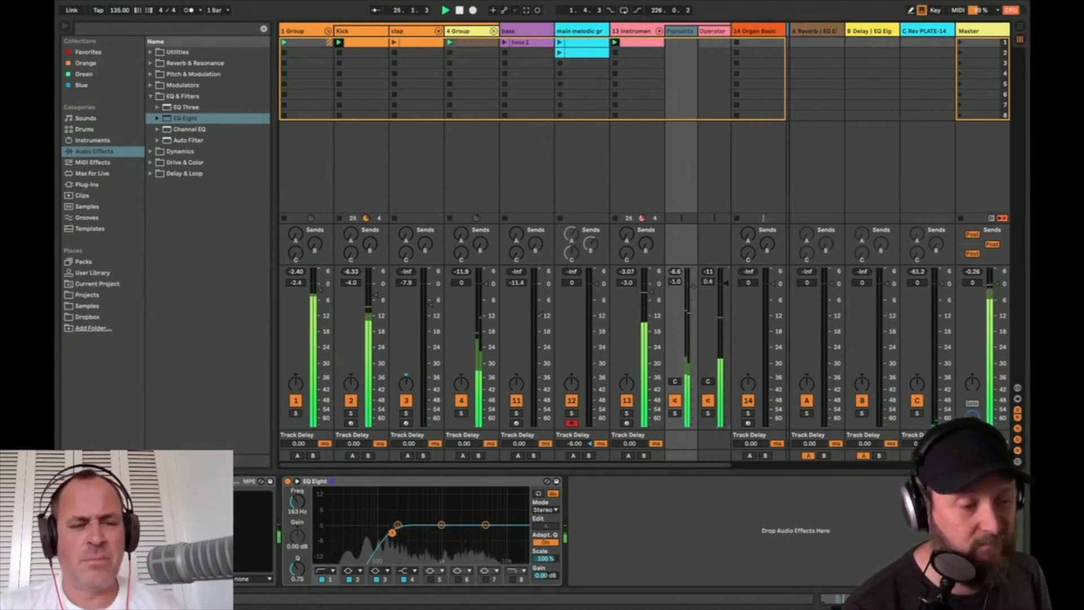
Step: Try sends A, B and C on the bass instrument track one after another during playback
left_click_drag(626, 234, 627, 195)
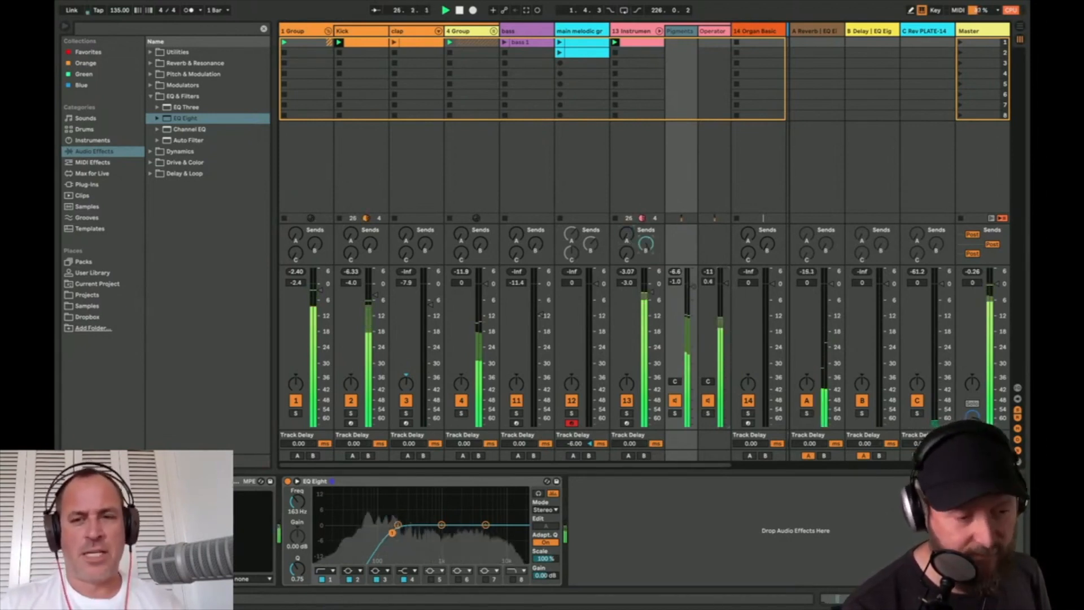
left_click_drag(646, 244, 646, 285)
mouse_move(626, 236)
left_mouse_down()
mouse_move(625, 198)
mouse_move(626, 239)
left_mouse_up()
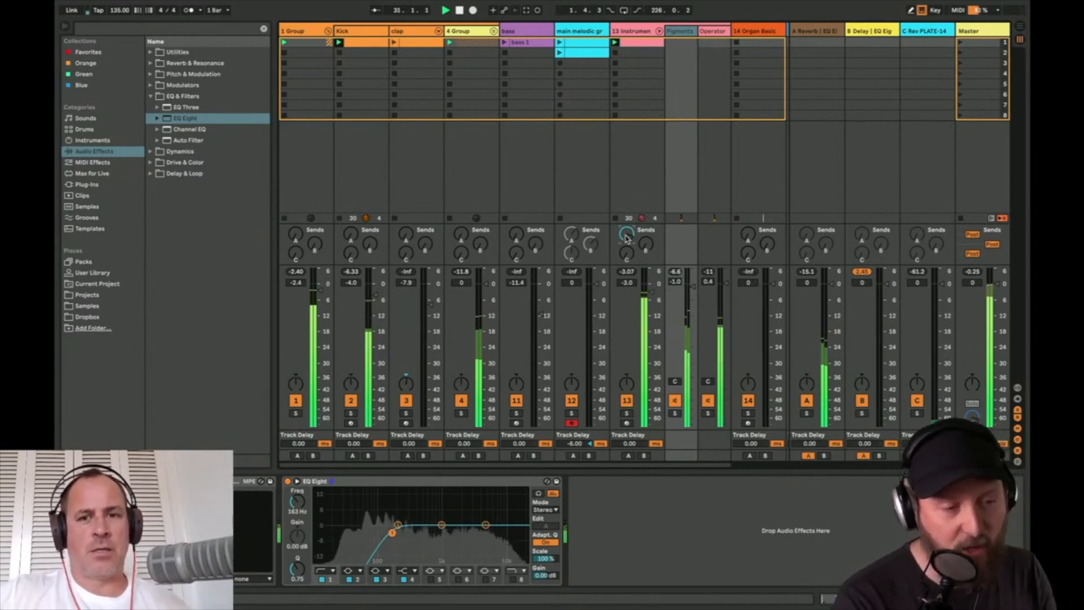
left_click_drag(626, 254, 626, 198)
left_click_drag(626, 254, 626, 310)
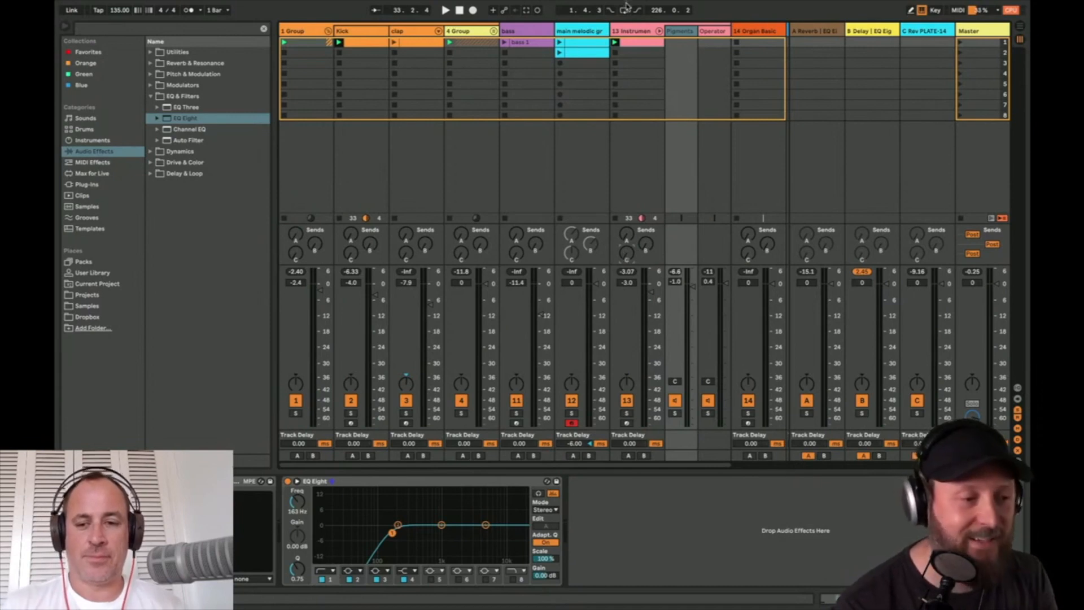
Step: Draw a send C envelope in the bass clip at maximum for the first three sixteenths of the bar, with the loop playing
double_click(638, 48)
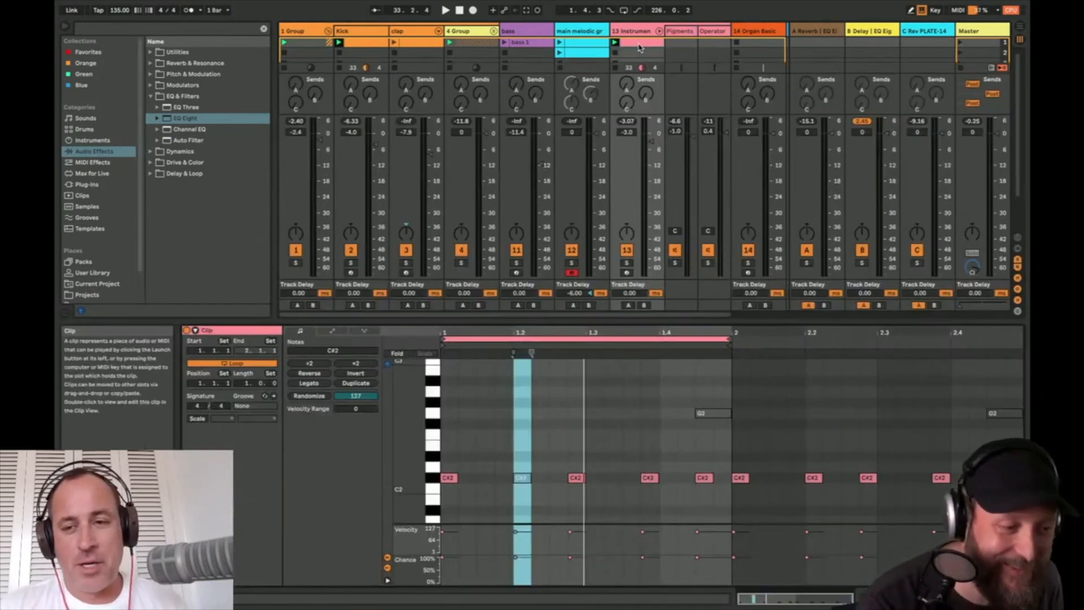
left_click(331, 331)
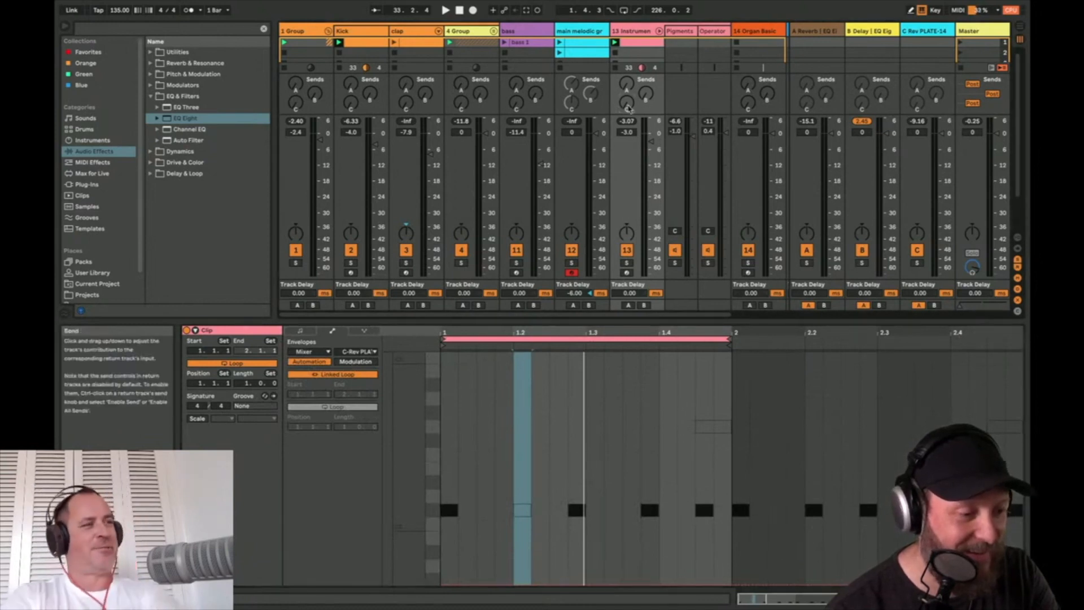
key("b")
mouse_move(487, 395)
left_mouse_down()
mouse_move(453, 293)
mouse_move(450, 348)
left_mouse_up()
key("space")
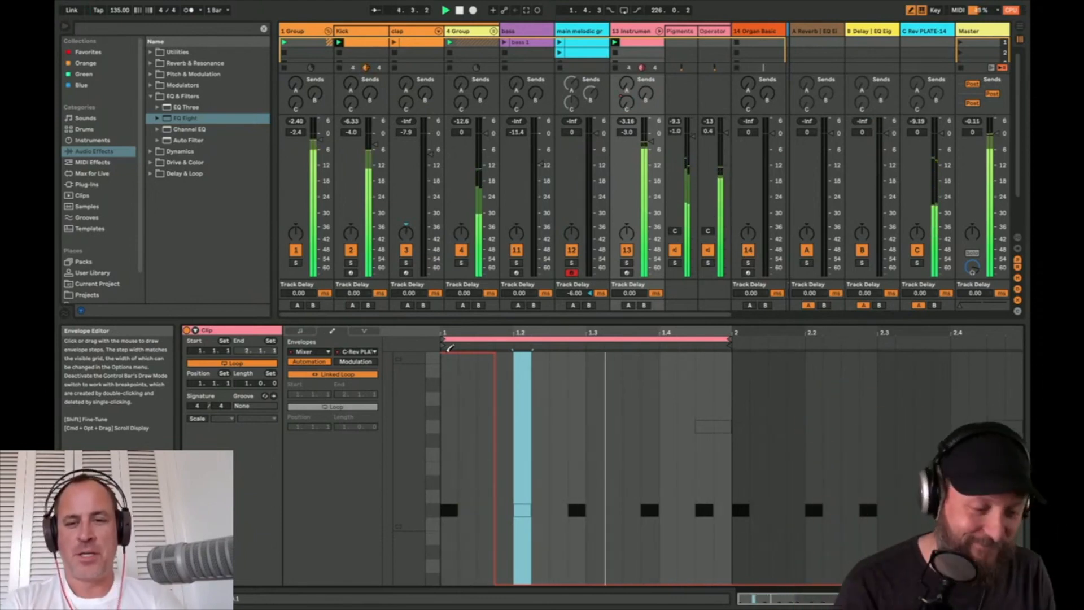
key("b")
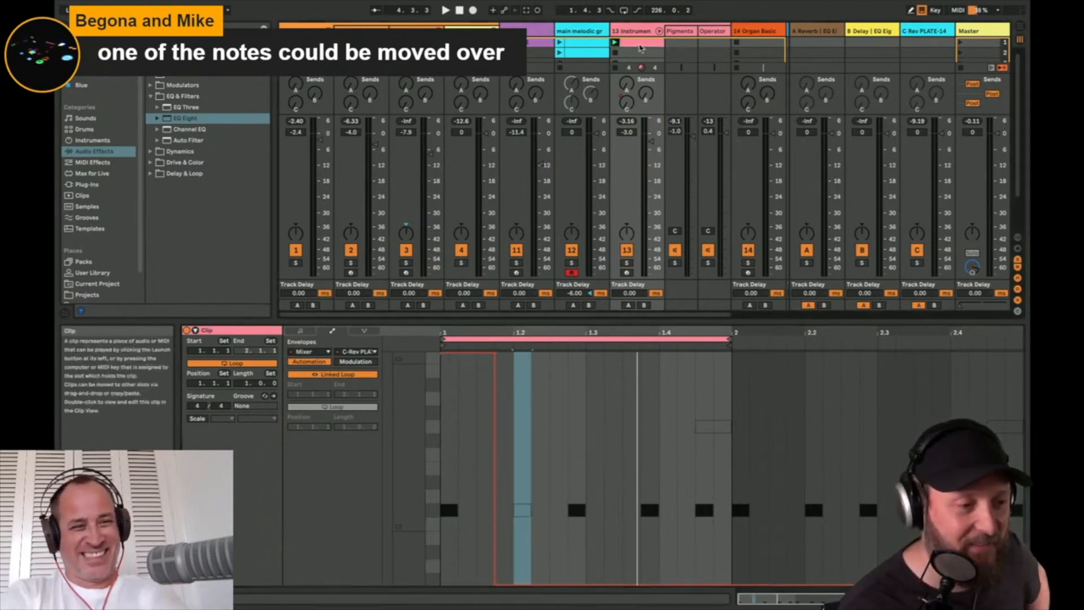
Step: Return to the bass clip's notes and listen to the loop with the reverb send envelope
left_click(312, 335)
key("space")
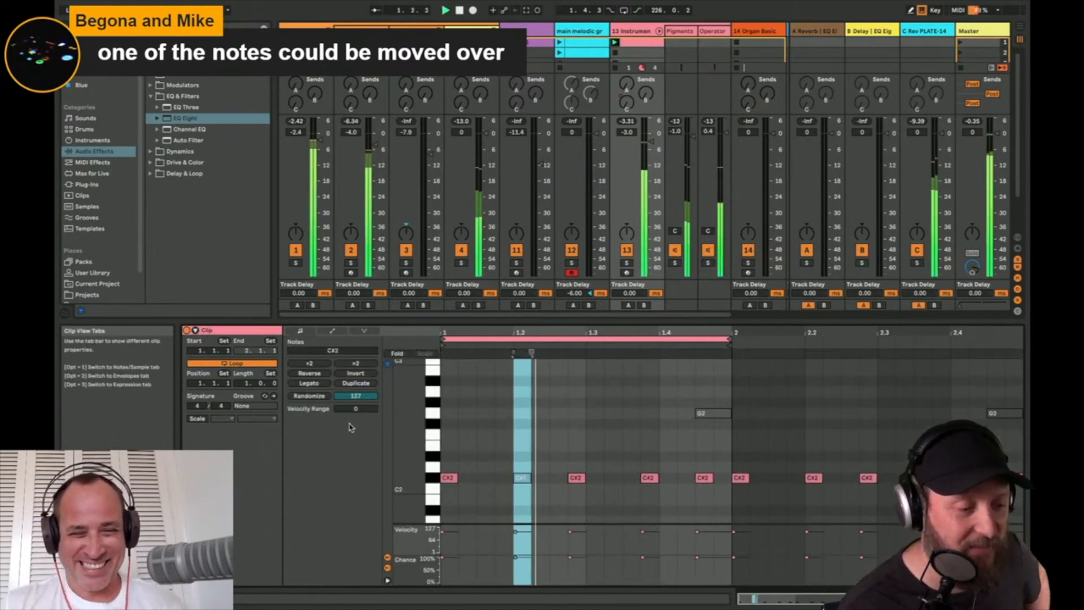
key("b")
key("b")
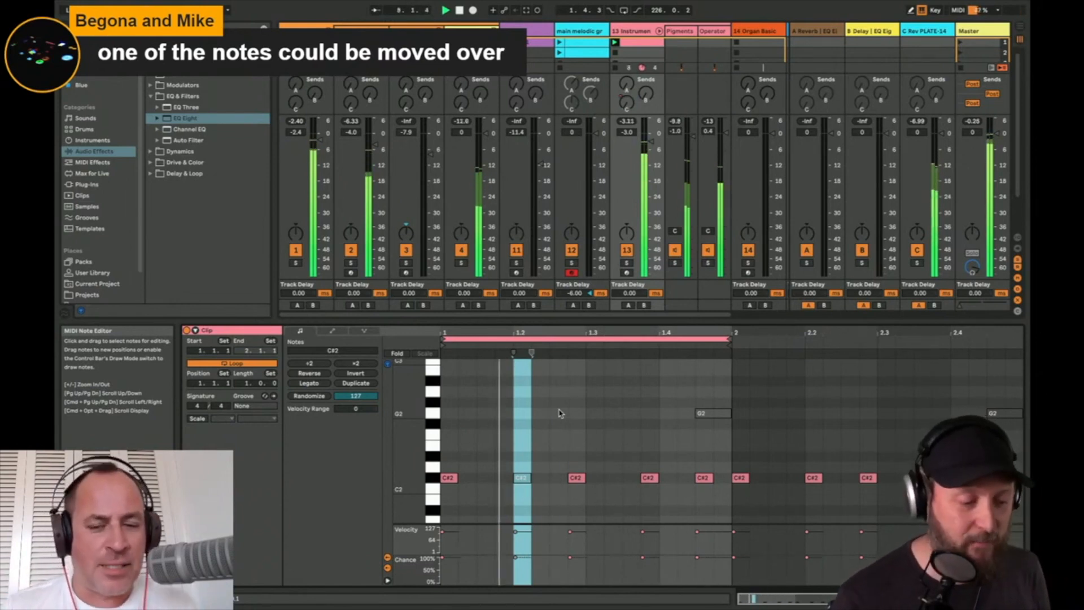
left_click(559, 413)
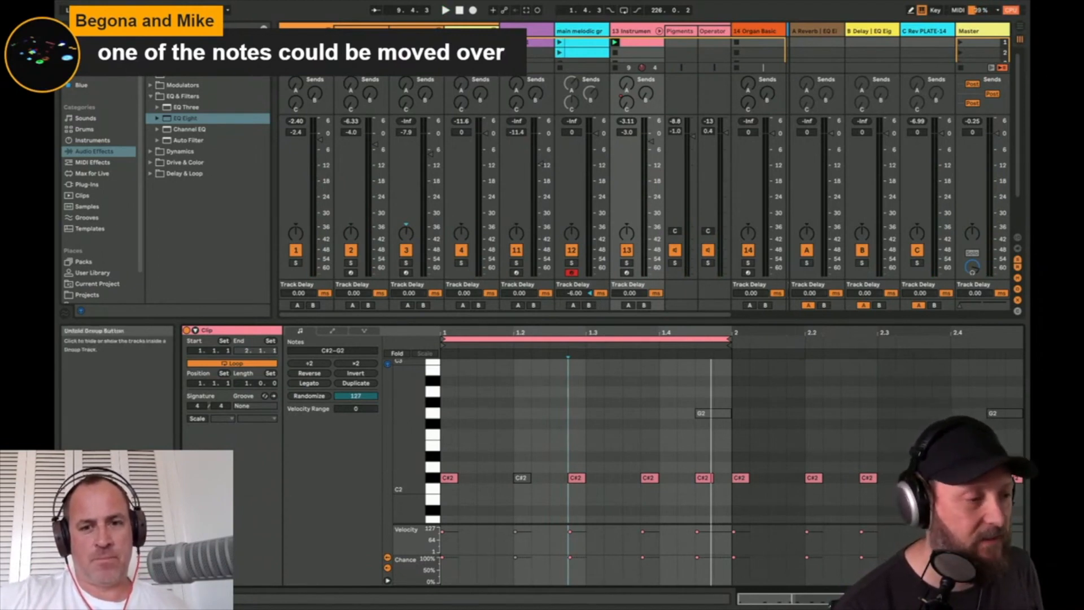
Step: Launch the clap clip with the loop playing and lower the clap track volume to -9.6 dB
left_click(418, 42)
key("space")
mouse_move(430, 153)
left_mouse_down()
mouse_move(430, 126)
mouse_move(430, 158)
left_mouse_up()
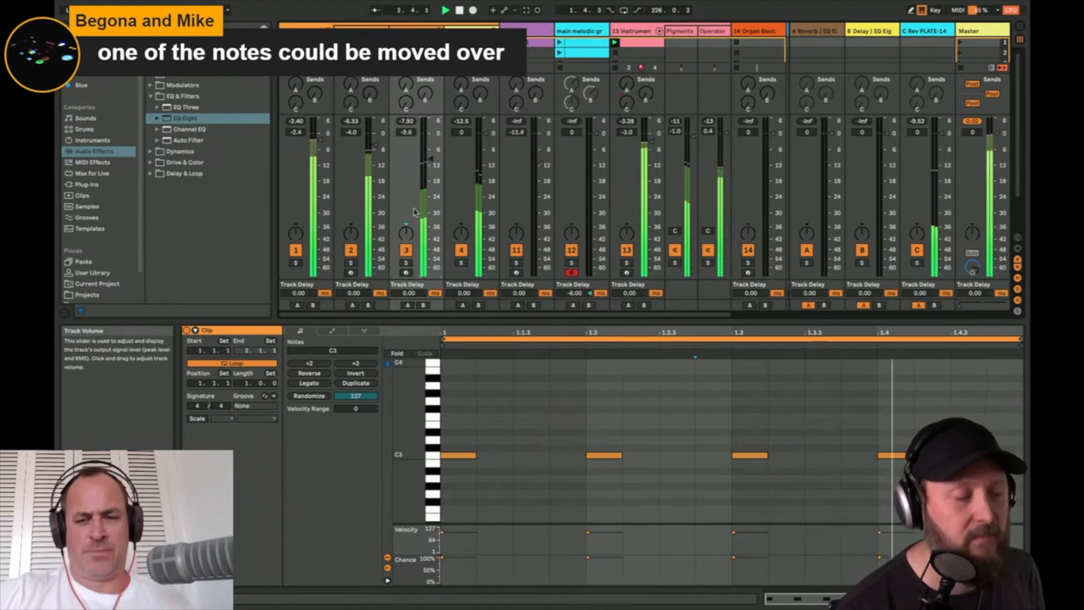
Step: Try only the beat 2 clap by deactivating the other three notes, raising the track to 1.0 dB and turning up sends C and A
left_click_drag(503, 417, 456, 487)
key("0")
left_click_drag(712, 427, 917, 498)
key("0")
left_click_drag(949, 404, 888, 480)
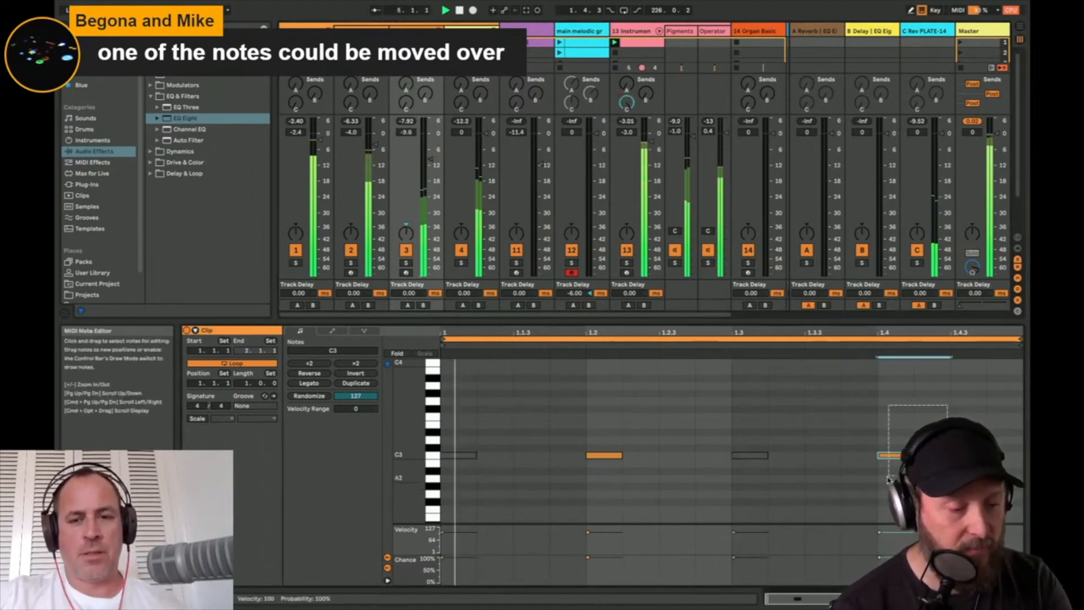
key("0")
left_click_drag(430, 159, 406, 45)
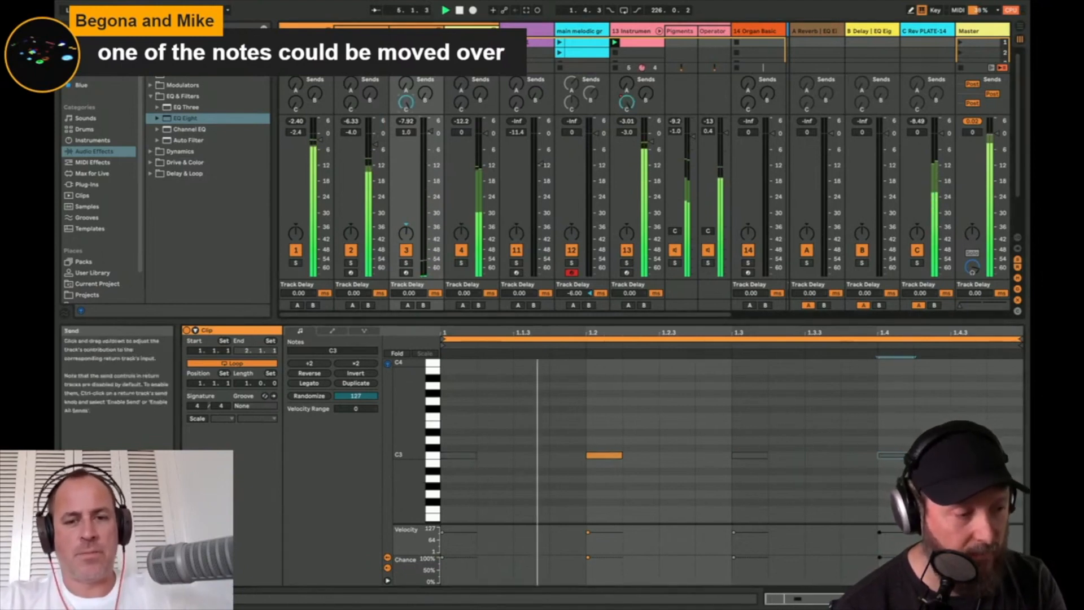
left_click_drag(406, 84, 406, 48)
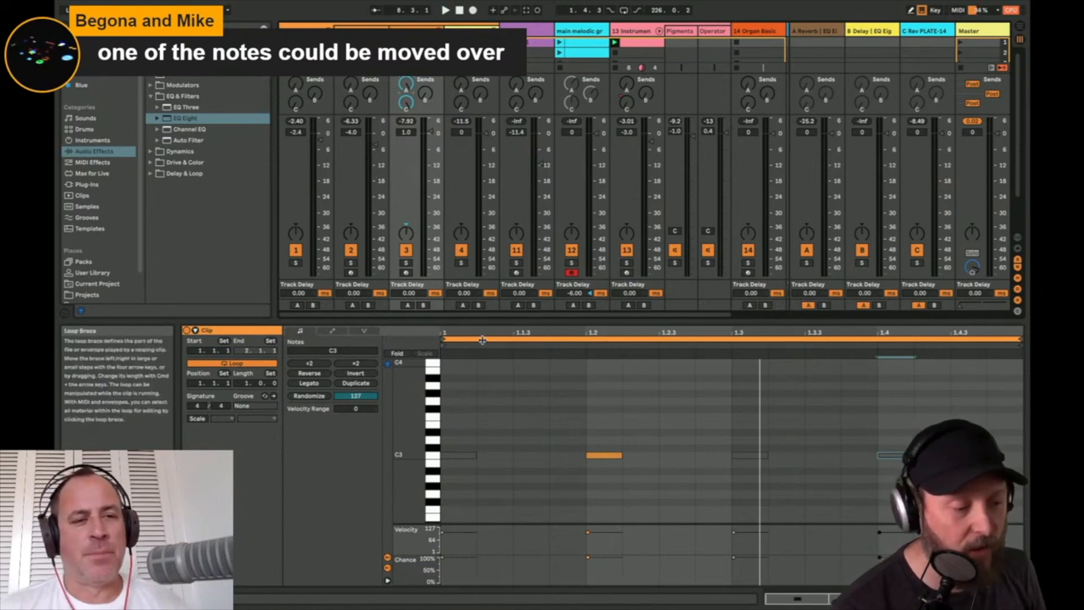
Step: Reactivate the clap notes on beats 1, 3 and 4, lower the clap volume to -7.2 dB and reset its sends
left_click_drag(473, 416, 474, 487)
left_click_drag(790, 416, 734, 490)
key("0")
left_click_drag(946, 411, 900, 485)
left_click_drag(431, 131, 430, 152)
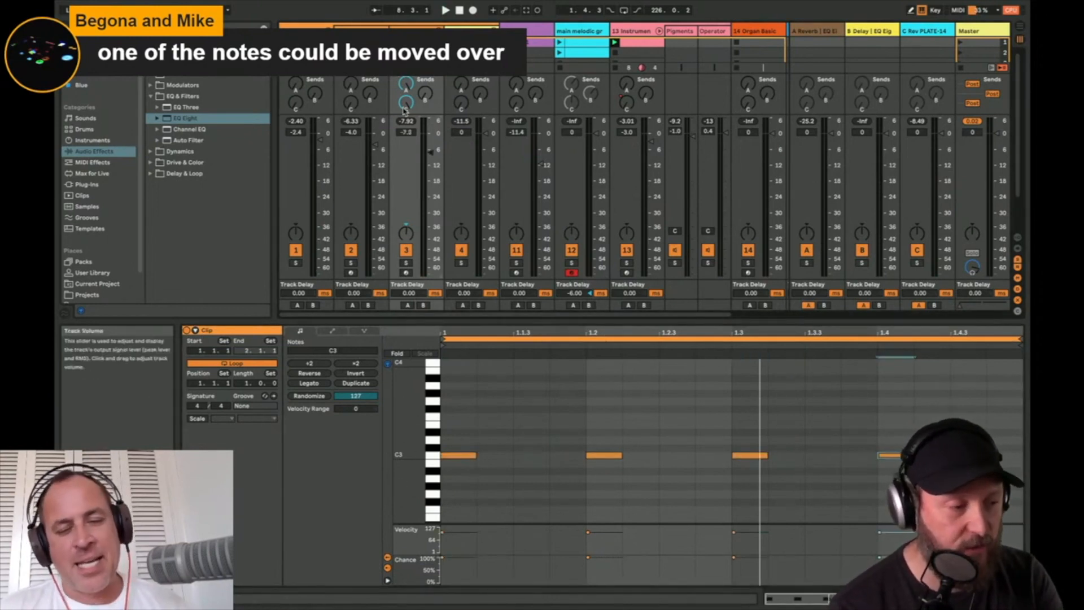
double_click(405, 107)
Step: Set the clap track volume to -3.9 dB during playback and fold the drum tracks of 1 Group
key("space")
left_click_drag(431, 152, 430, 144)
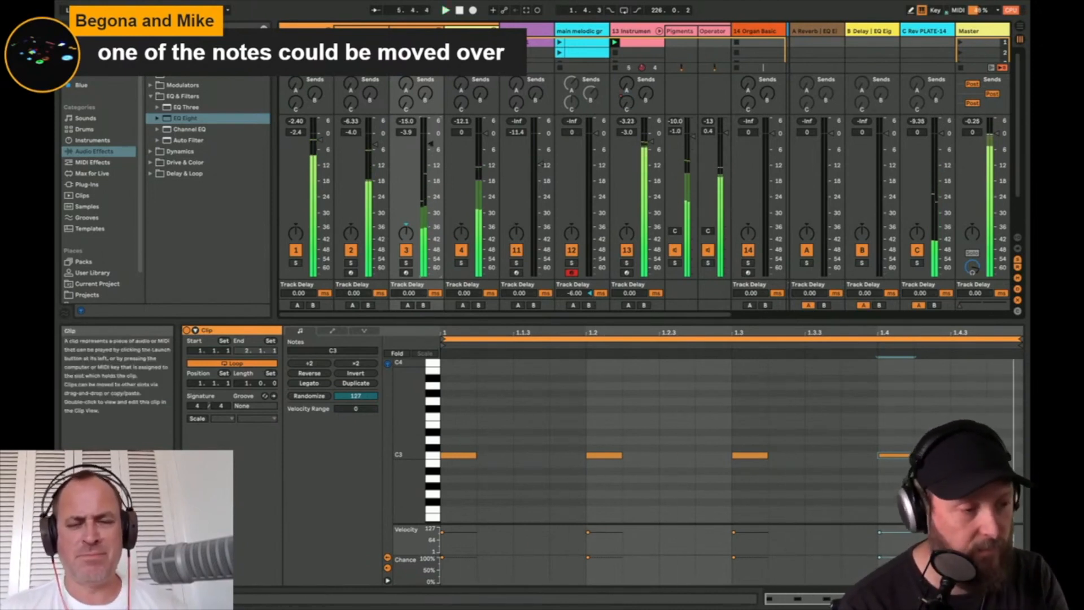
double_click(415, 32)
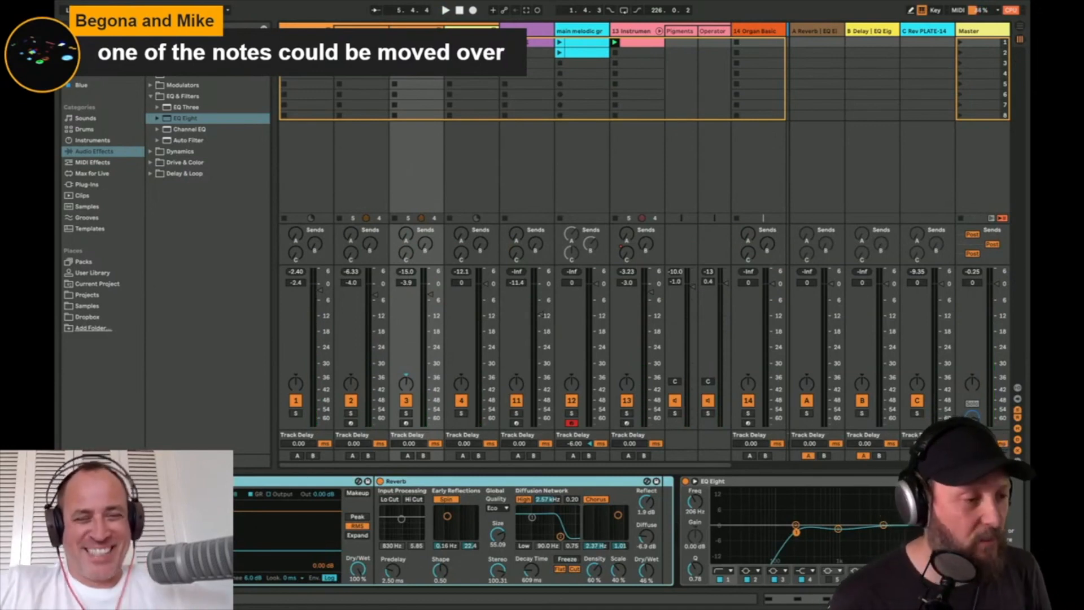
left_click(328, 31)
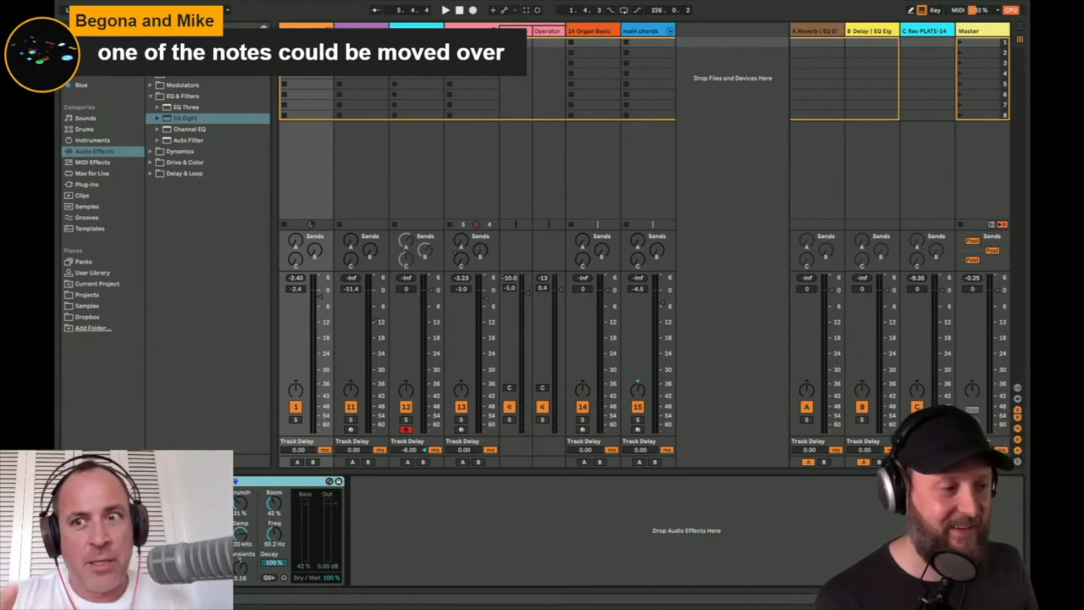
Step: Shift the bass clip's C#2 note at 1.3.4 back and forth in sixteenth steps during playback, leaving it at 1.3.3
double_click(472, 43)
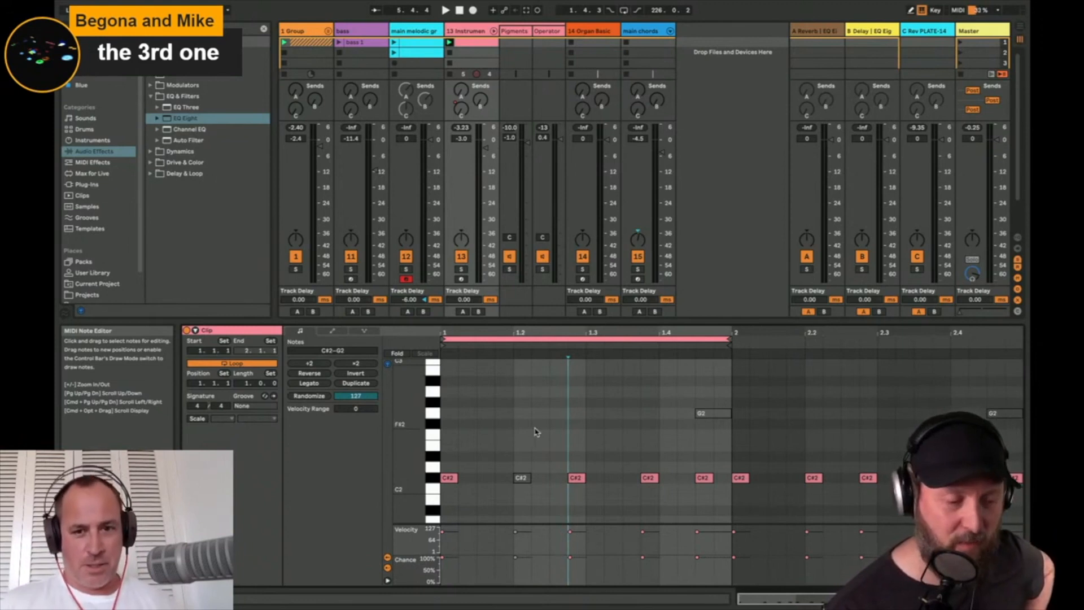
left_click(649, 478)
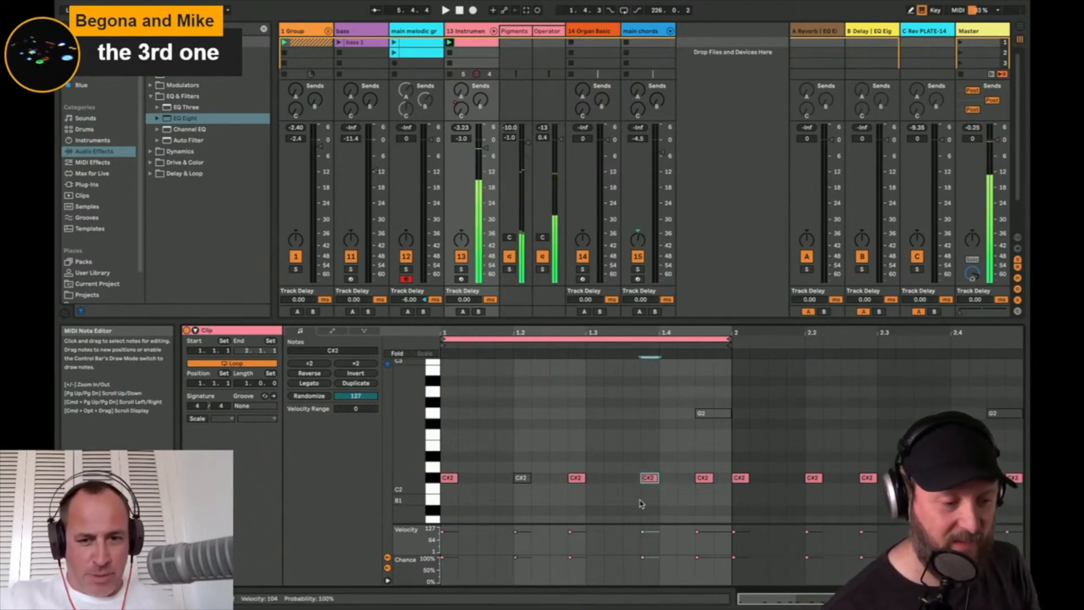
key("Right")
key("space")
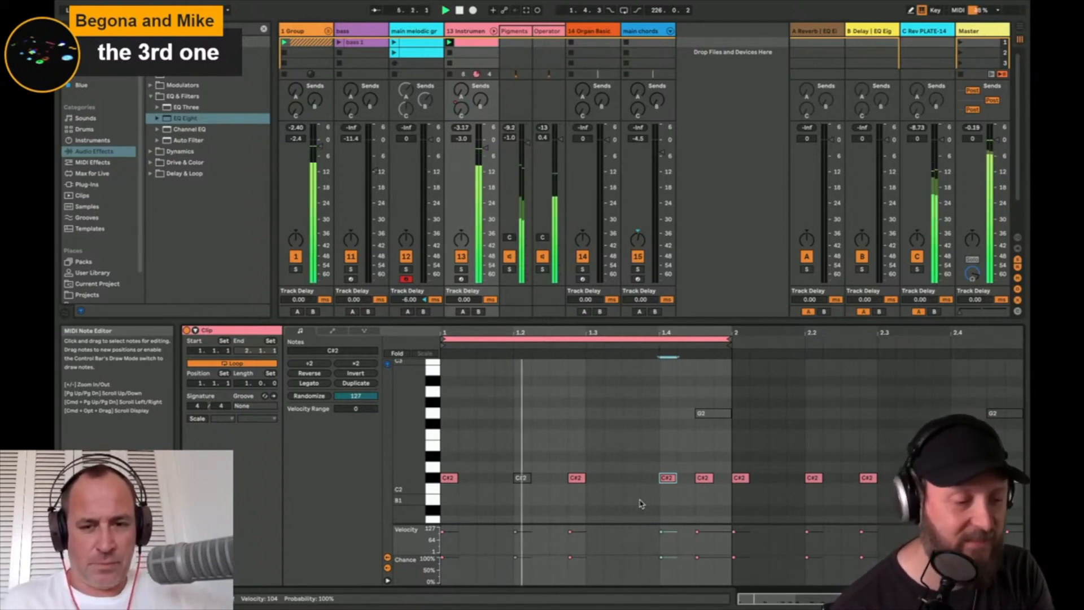
key("Left")
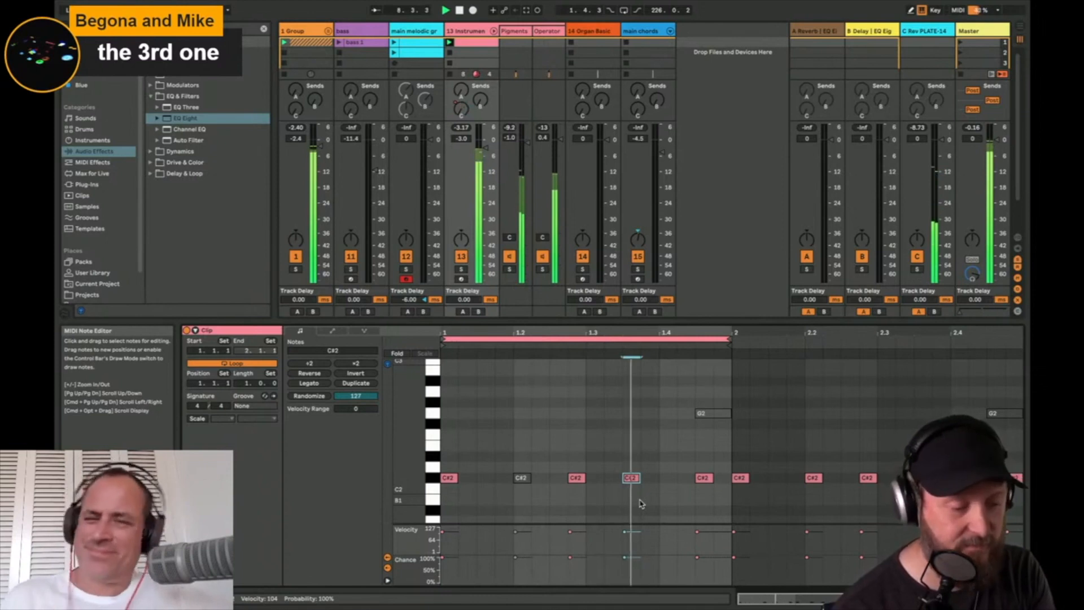
key("Right")
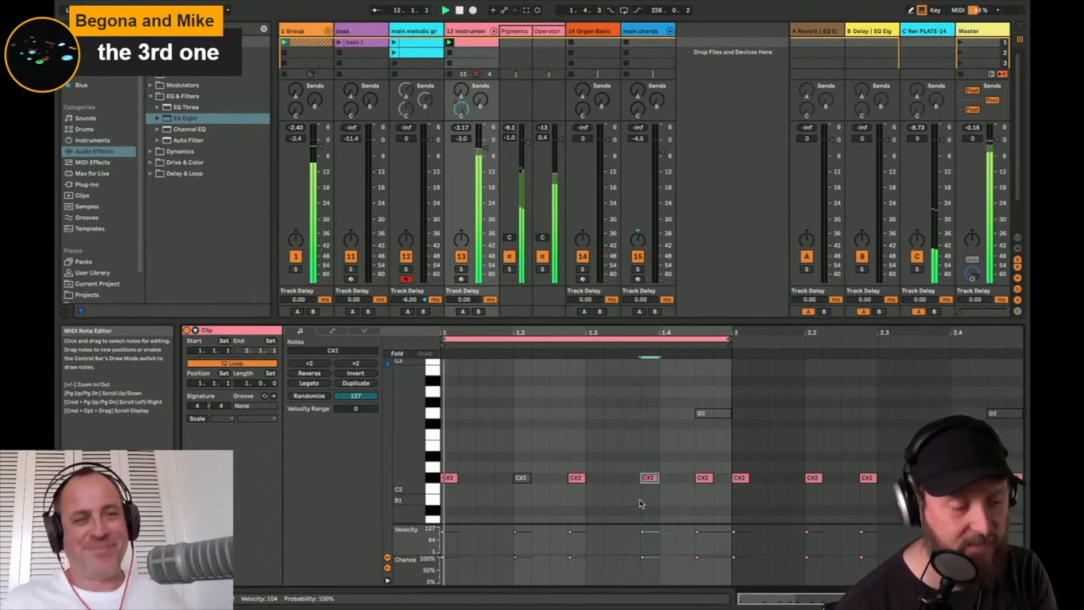
key("Left")
key("Left")
key("Right")
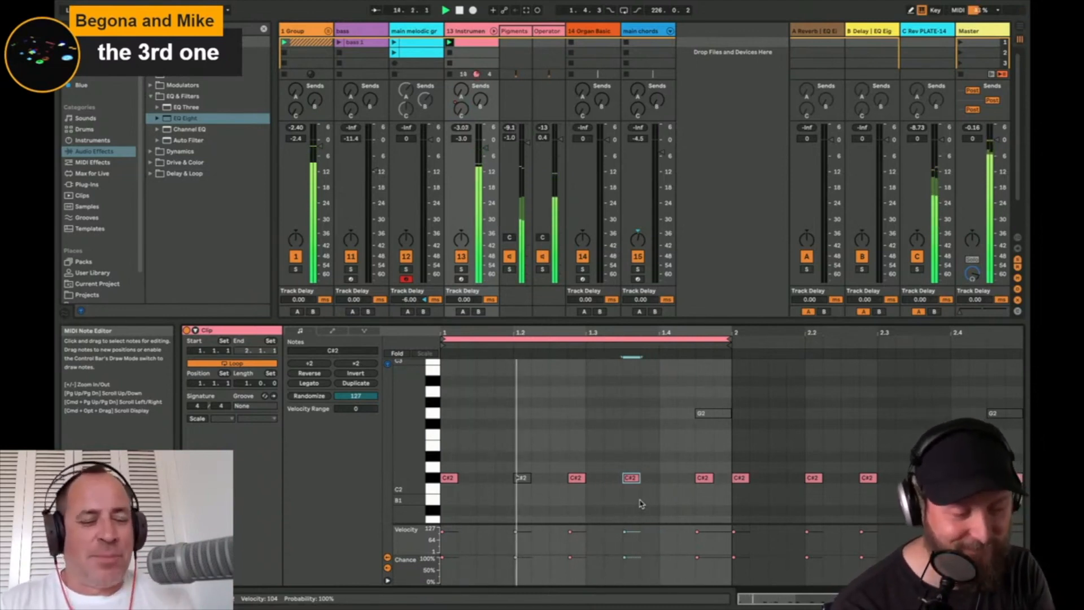